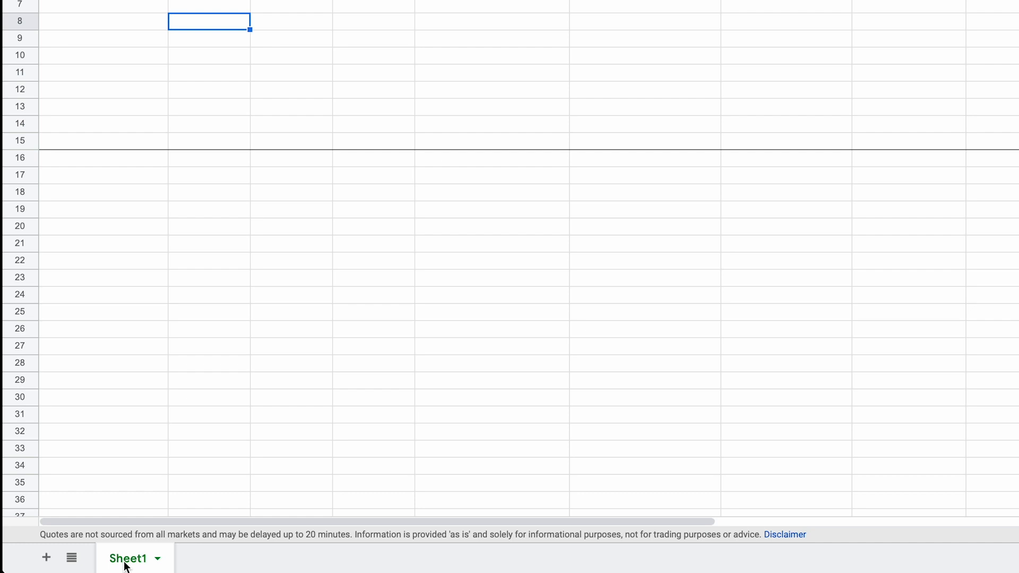
# Step: Duplicate the Sheet1 portfolio sheet within the spreadsheet
pyautogui.rightClick(125, 566)
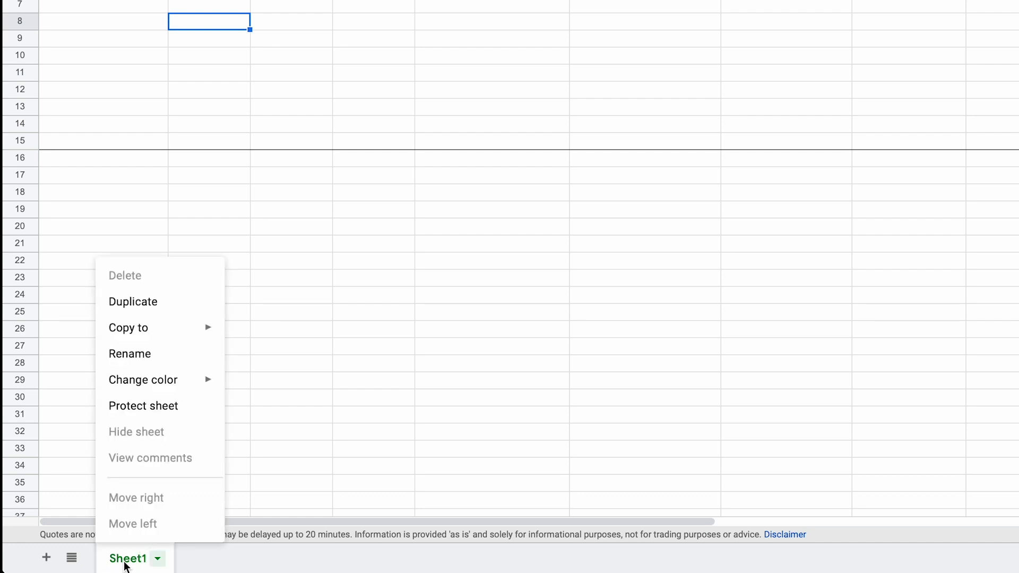
pyautogui.click(170, 315)
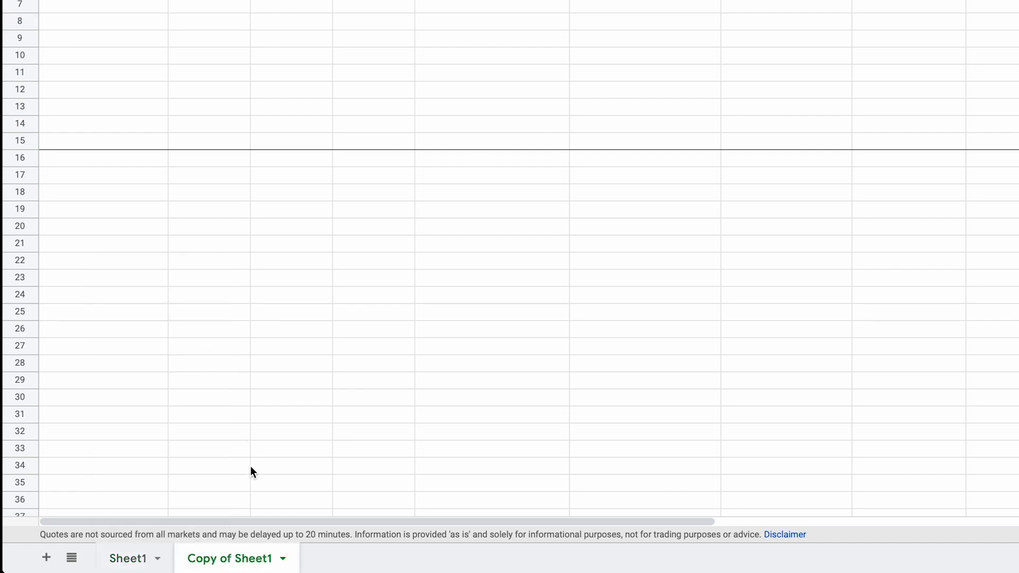
# Step: Duplicate the Copy of Sheet1 sheet and delete that extra duplicate
pyautogui.rightClick(236, 550)
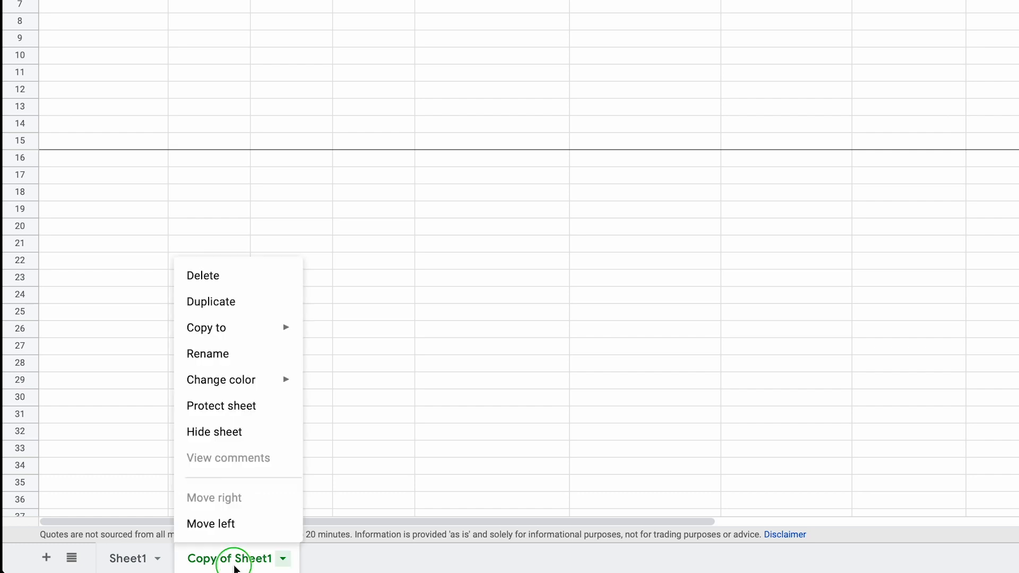
pyautogui.click(245, 306)
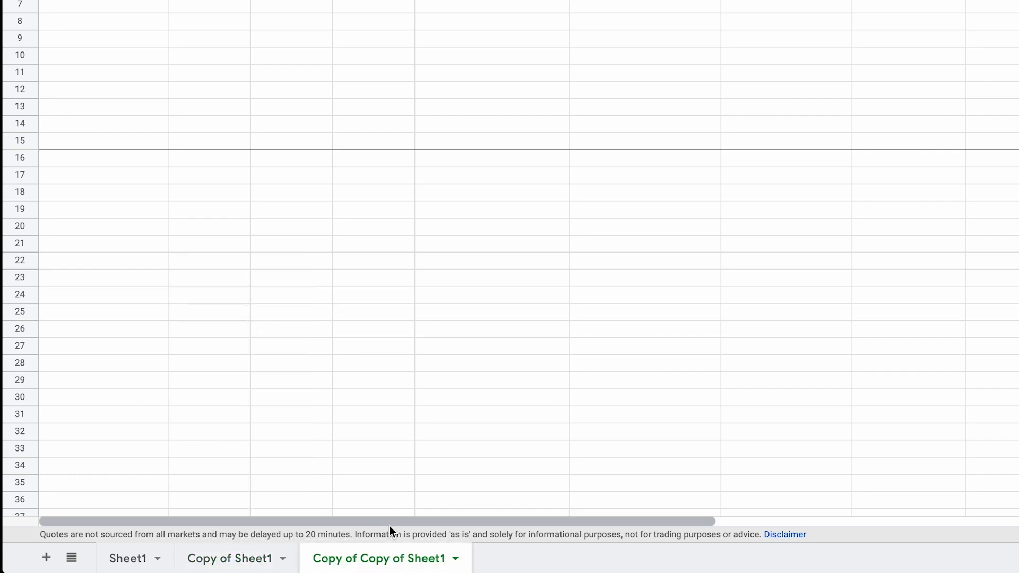
pyautogui.rightClick(384, 568)
pyautogui.click(353, 276)
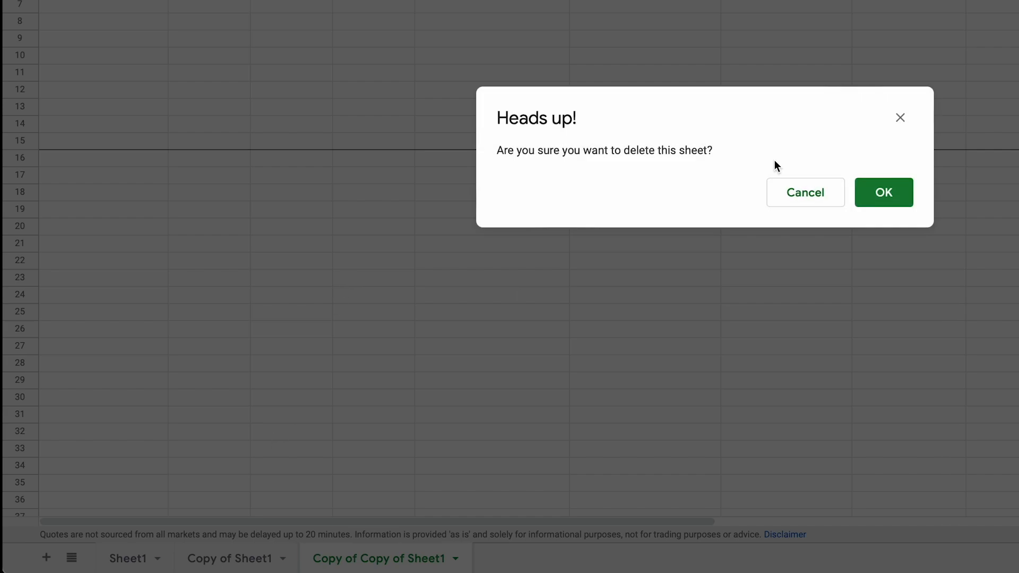
pyautogui.click(884, 193)
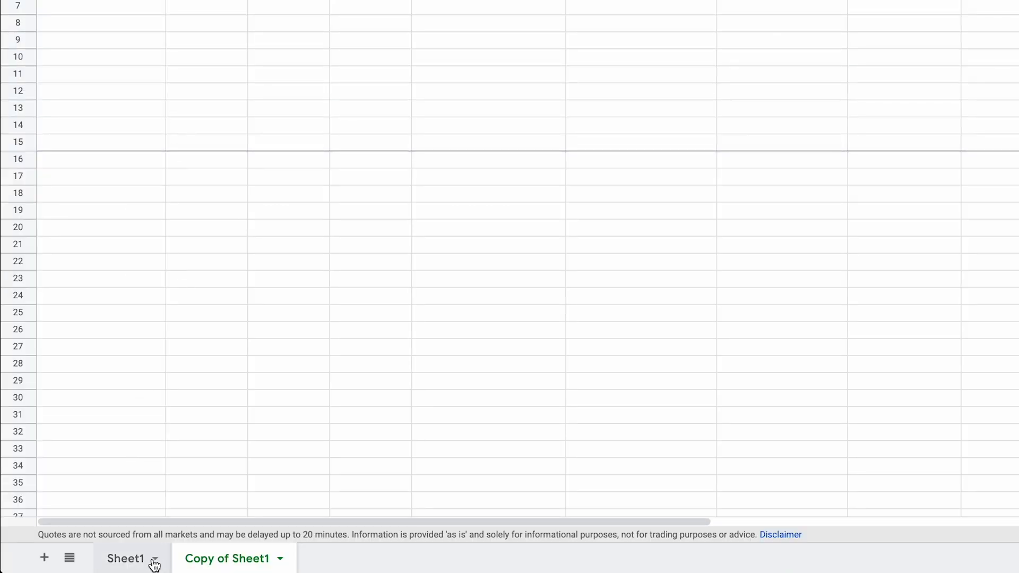
# Step: Rename the original Sheet1 as Investment
pyautogui.click(125, 557)
pyautogui.click(213, 559)
pyautogui.rightClick(118, 566)
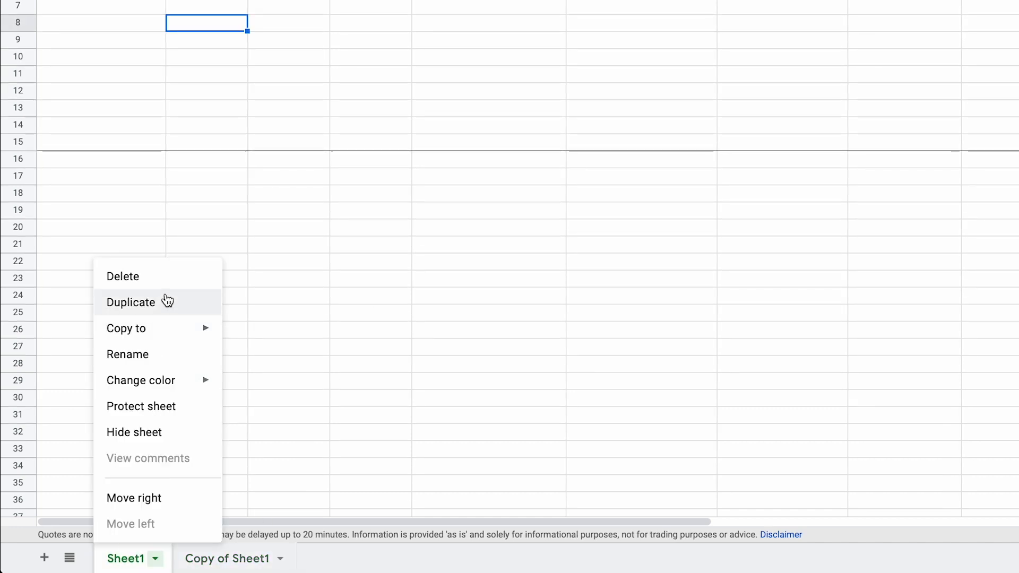
pyautogui.click(159, 360)
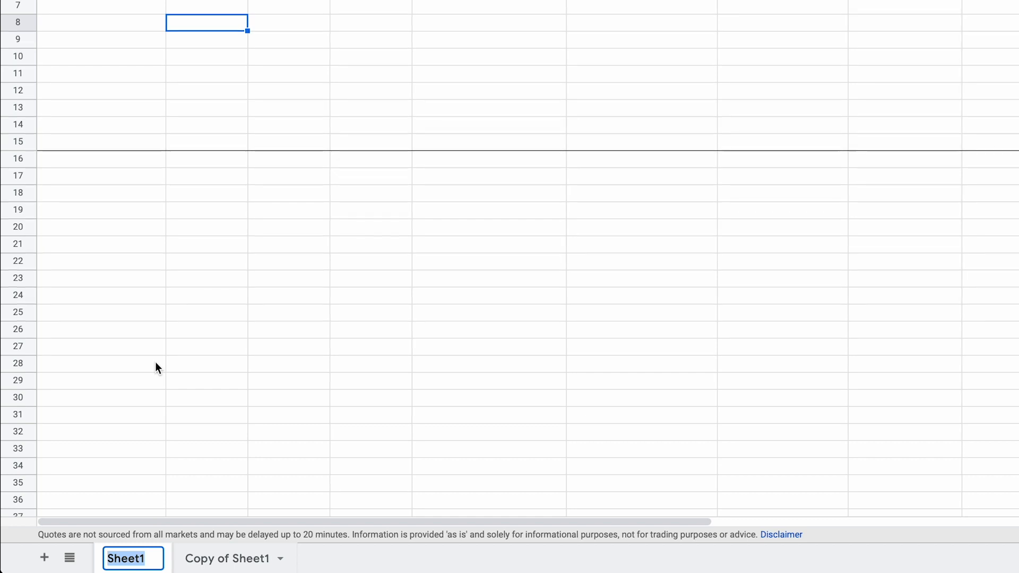
pyautogui.write('Investment')
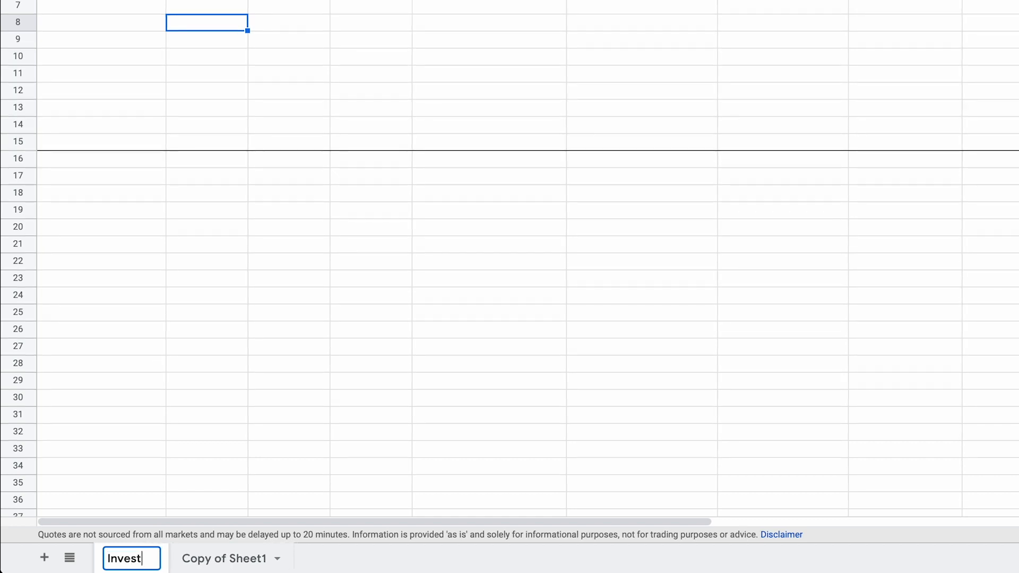
pyautogui.press('Return')
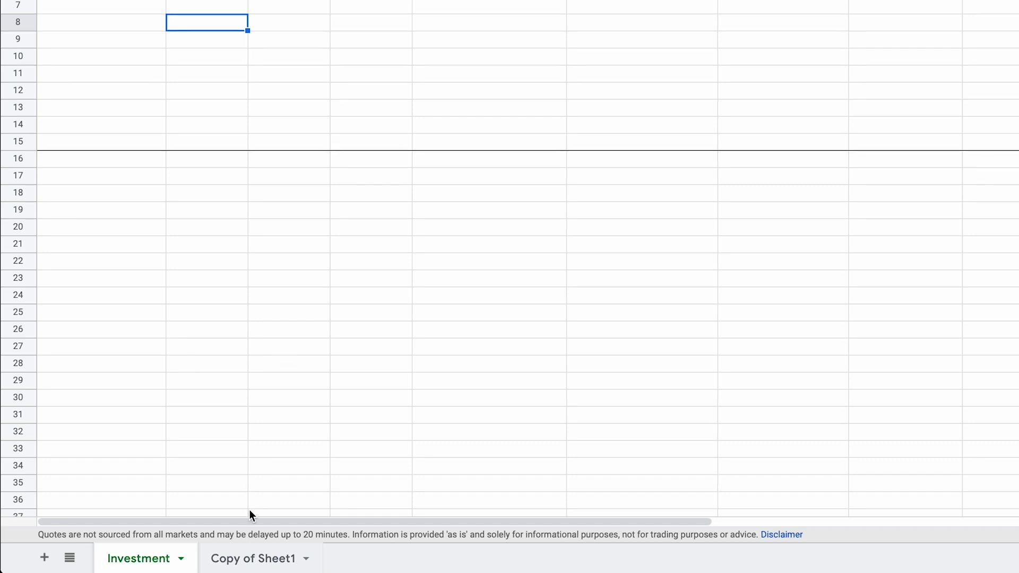
# Step: Rename the Copy of Sheet1 sheet as Retirement
pyautogui.rightClick(234, 558)
pyautogui.click(271, 352)
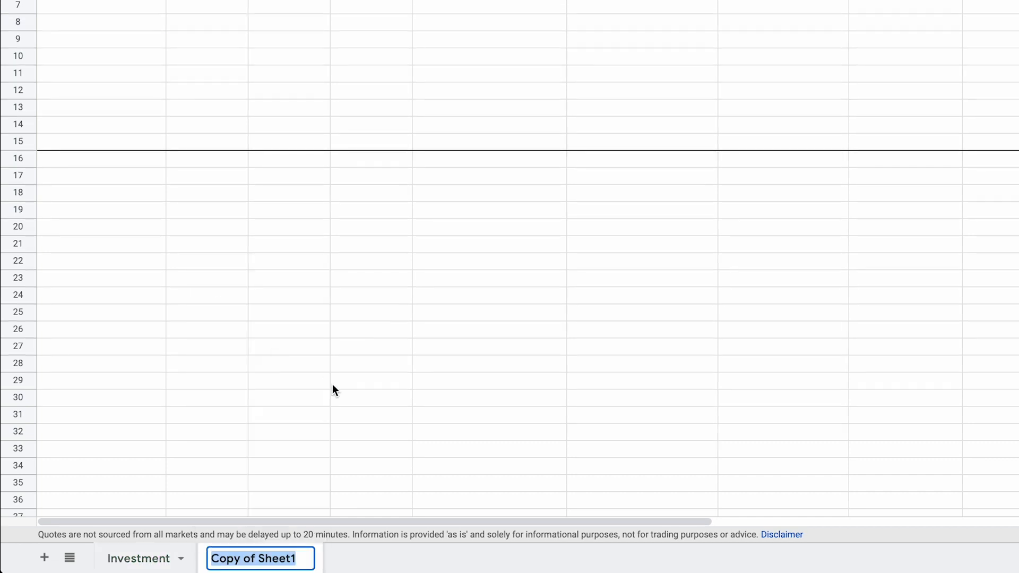
pyautogui.write('Retirement')
pyautogui.press('Return')
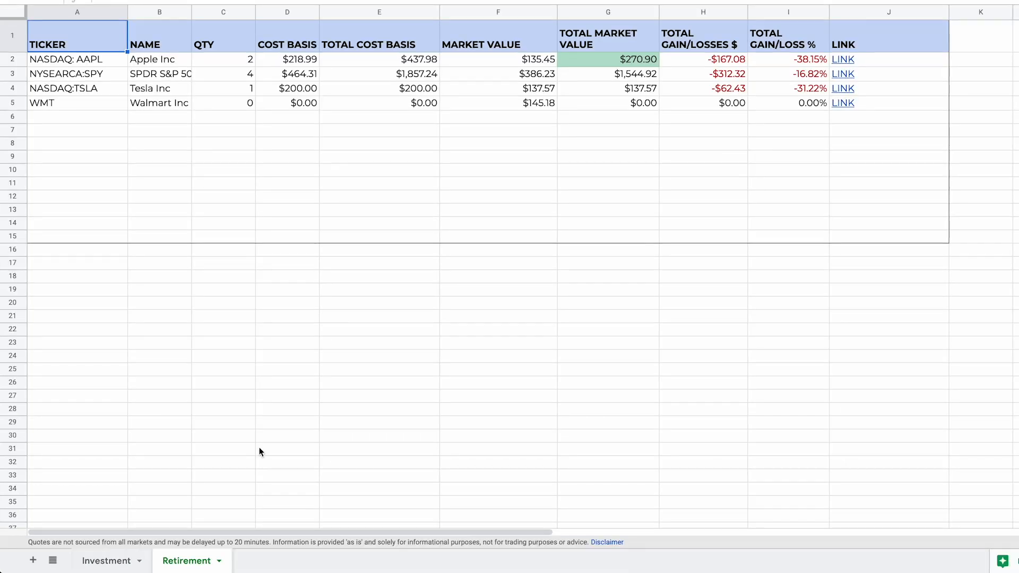
# Step: Change the Apple ticker in cell A2 of the Retirement sheet to LON:RR
pyautogui.click(142, 564)
pyautogui.click(188, 562)
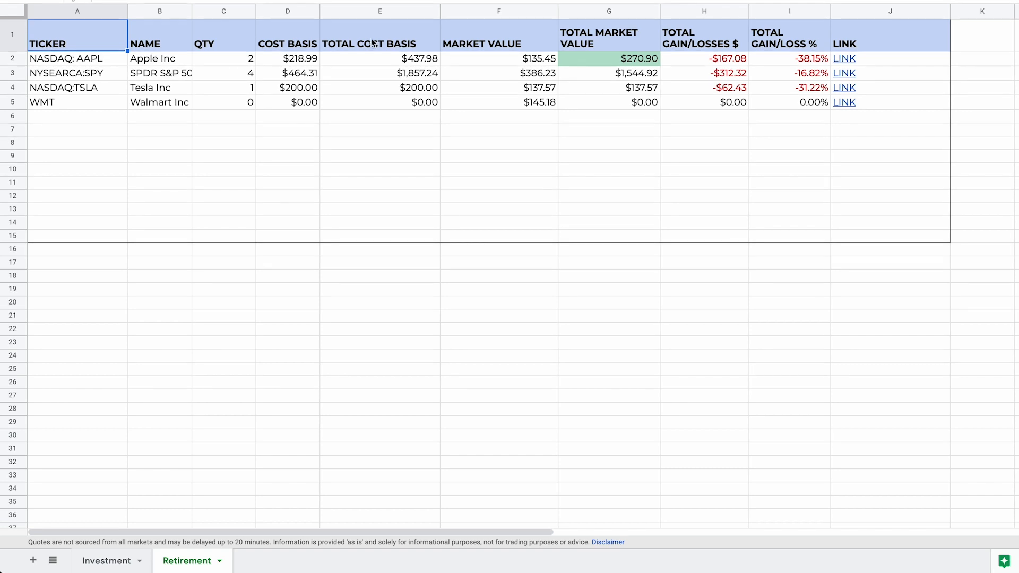
pyautogui.click(79, 57)
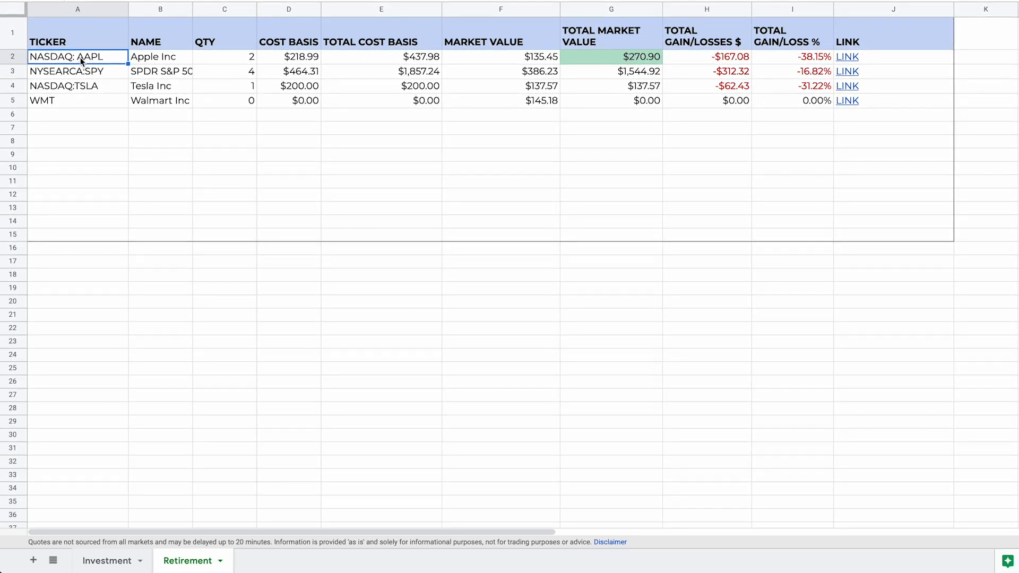
pyautogui.doubleClick(102, 57)
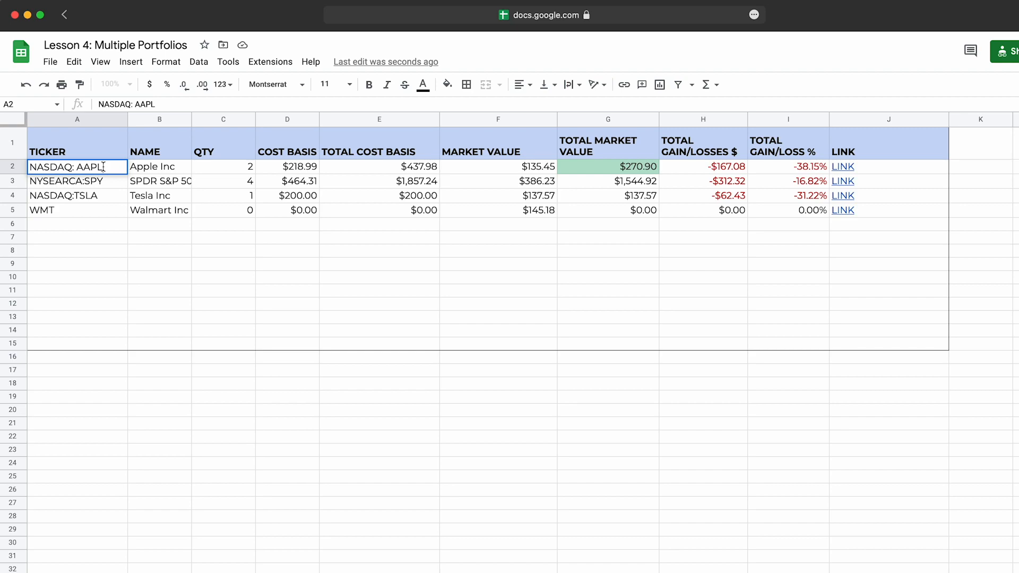
pyautogui.doubleClick(60, 167)
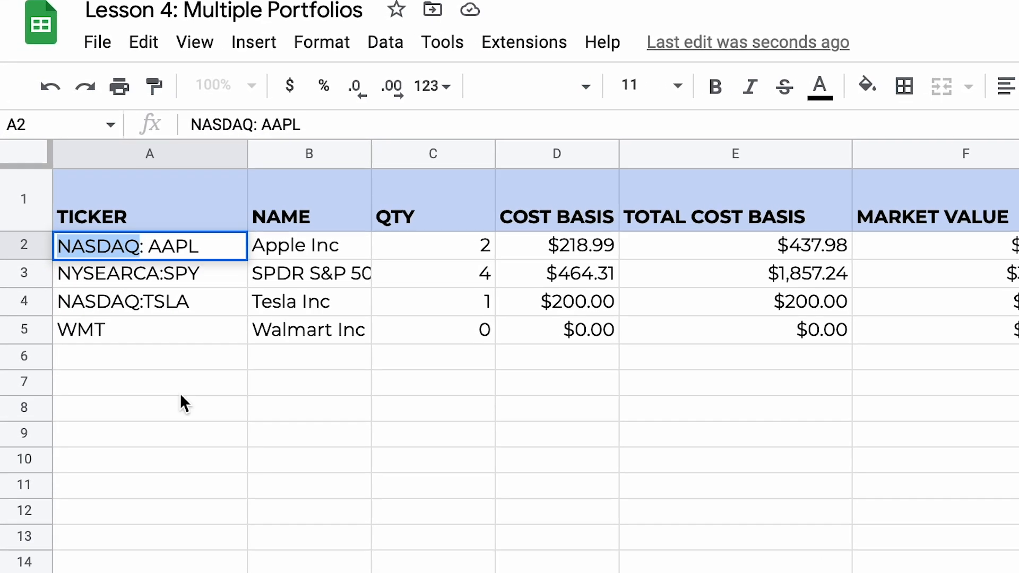
pyautogui.write('LO')
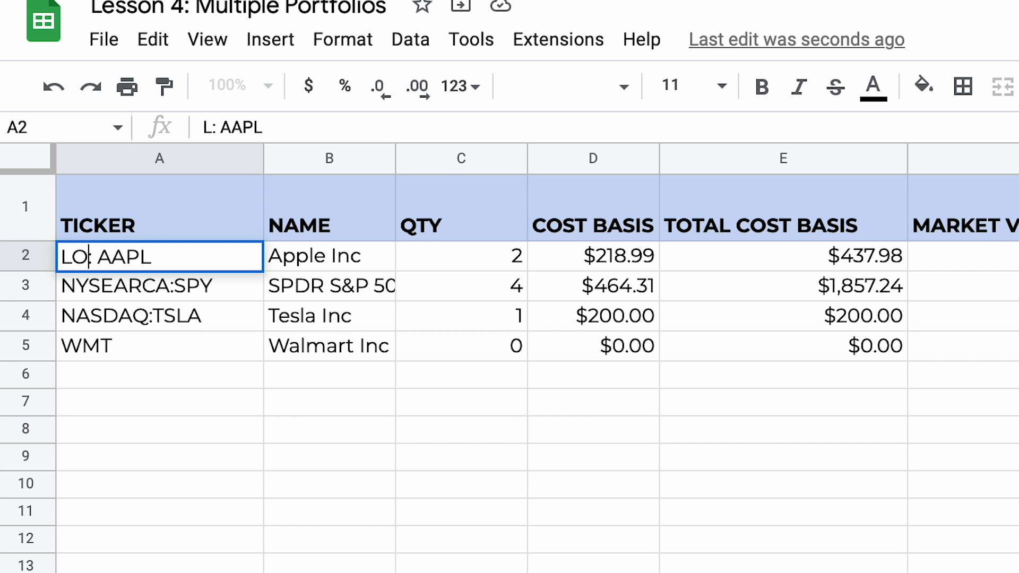
pyautogui.write('N')
pyautogui.press('Right')
pyautogui.hotkey('shift', 'End')
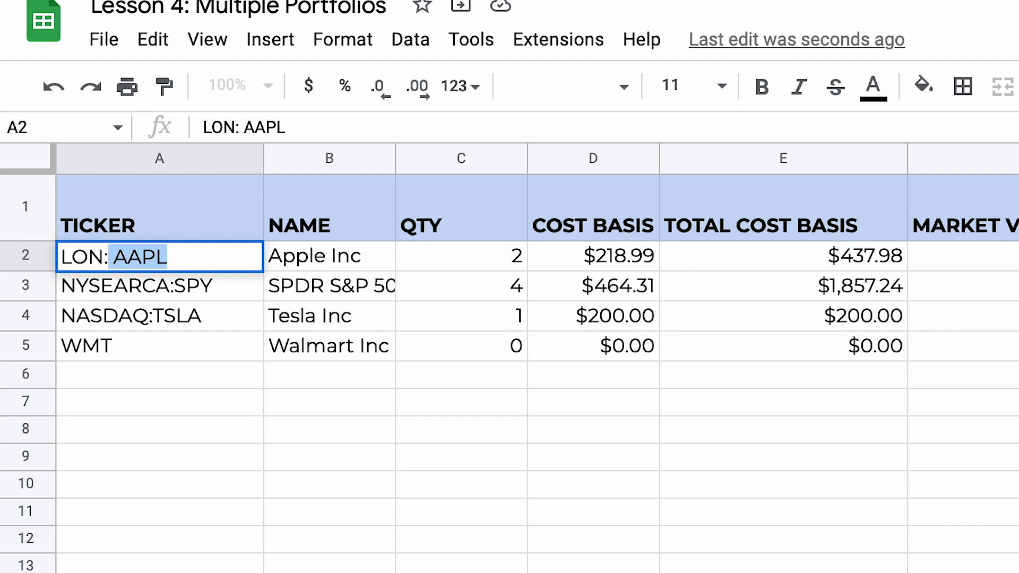
pyautogui.write('RR')
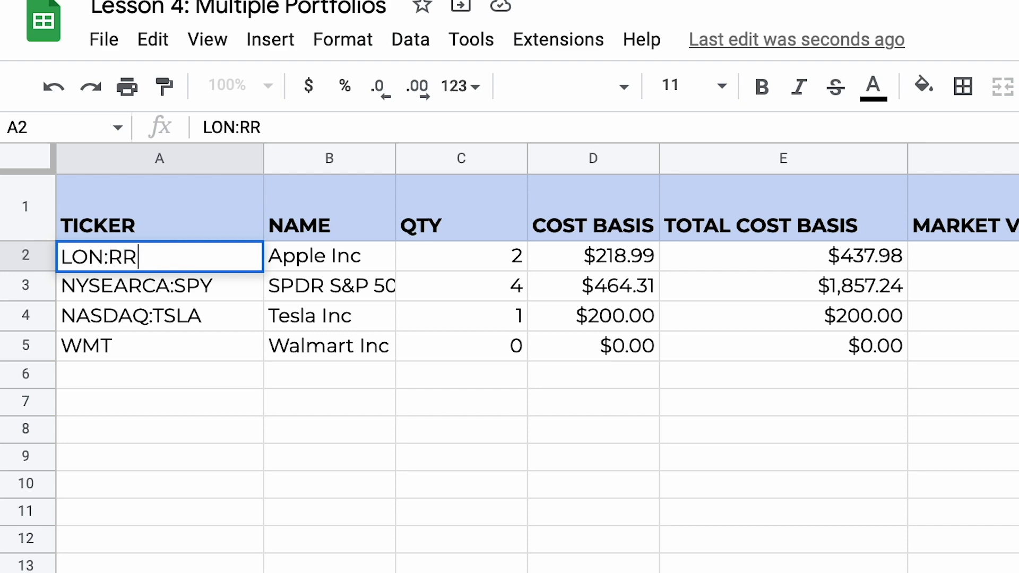
pyautogui.press('Return')
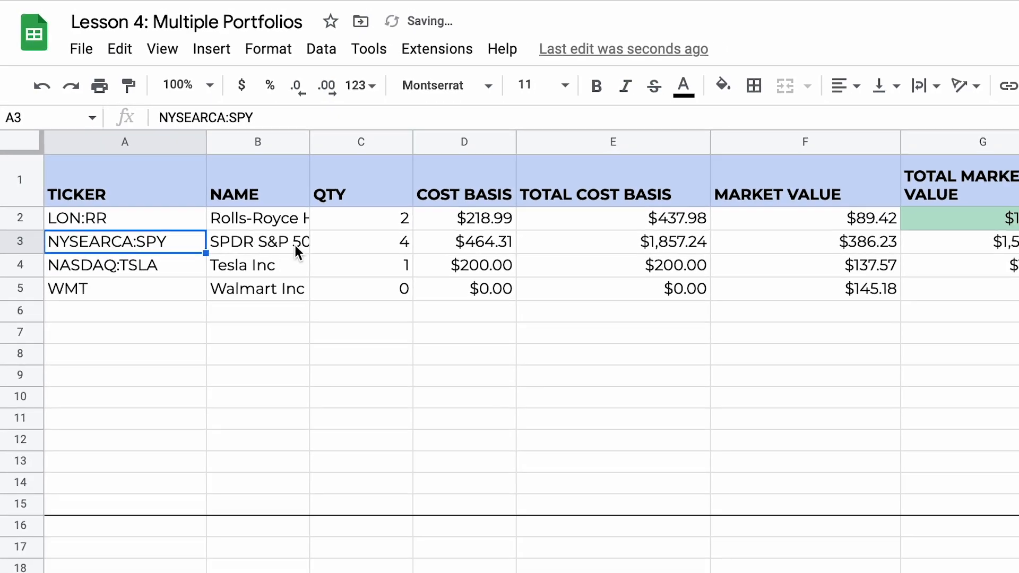
pyautogui.click(171, 221)
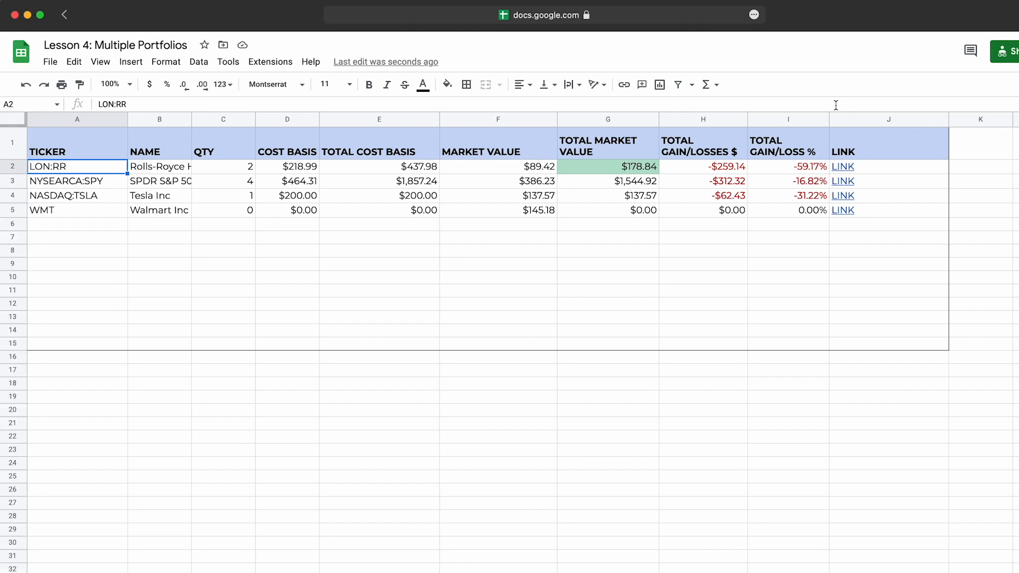
# Step: Open the Google Finance site, finance.google.com, in a new browser tab
pyautogui.press('super+t')
pyautogui.write('finance.goo')
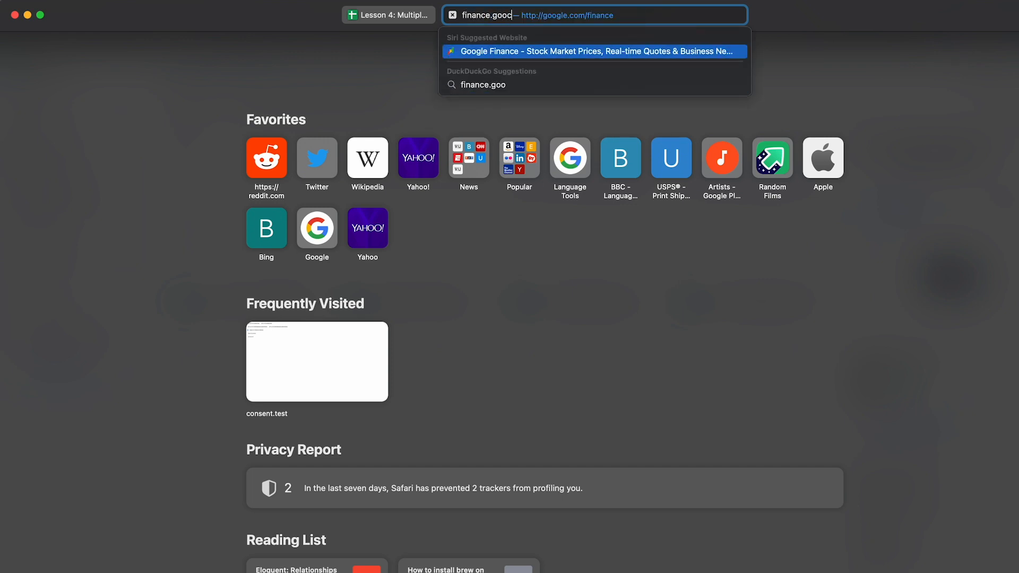
pyautogui.write('gle.com')
pyautogui.press('Return')
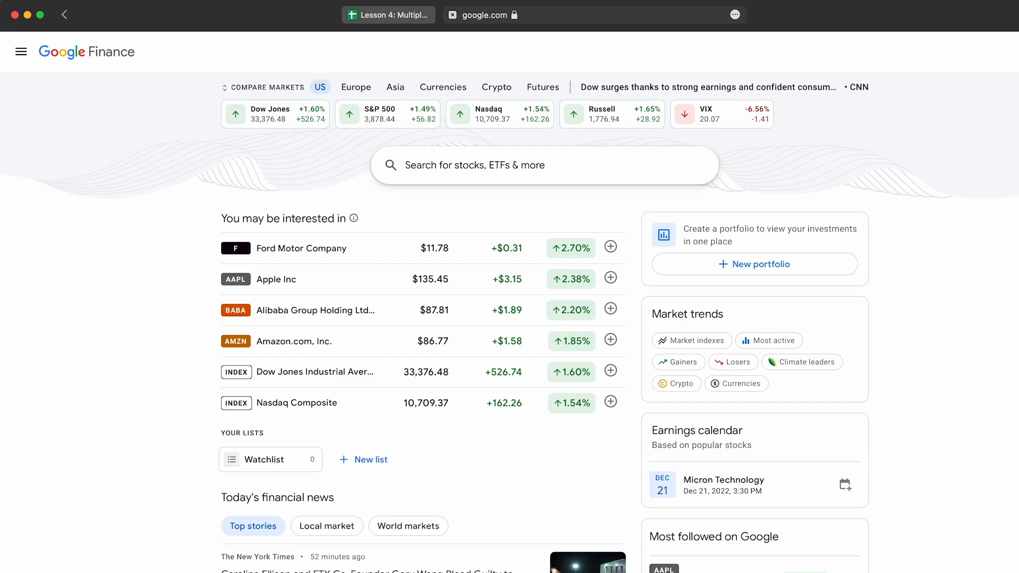
# Step: Search Google Finance for "rolls ro" and open the London-listed Rolls-Royce Holdings PLC quote
pyautogui.click(648, 161)
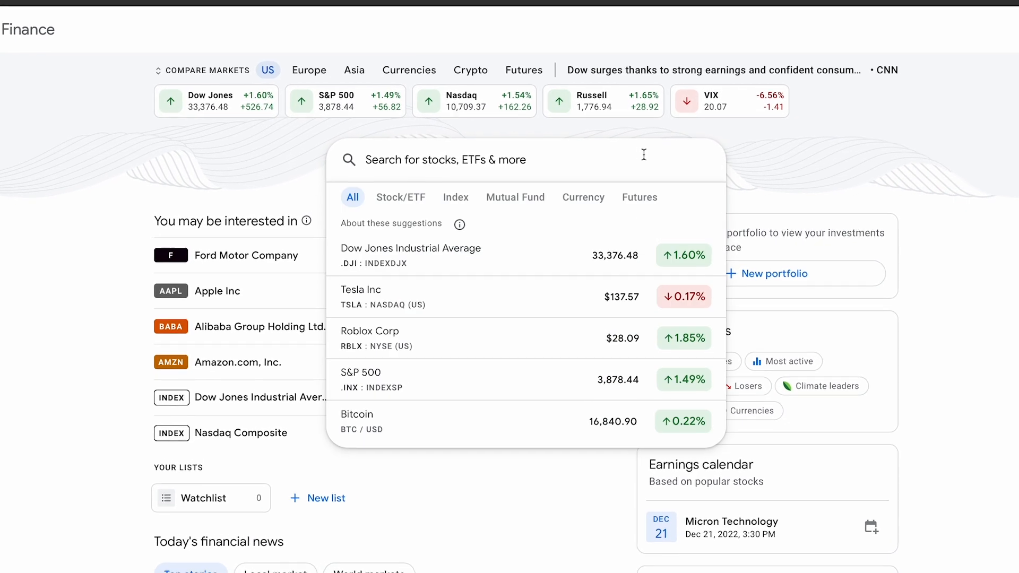
pyautogui.write('rolls ro')
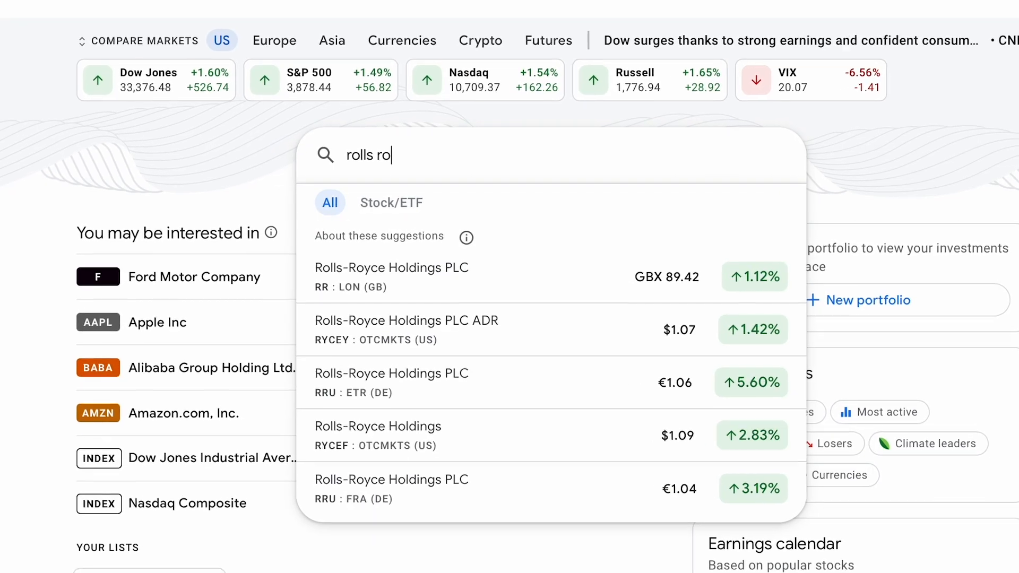
pyautogui.click(608, 293)
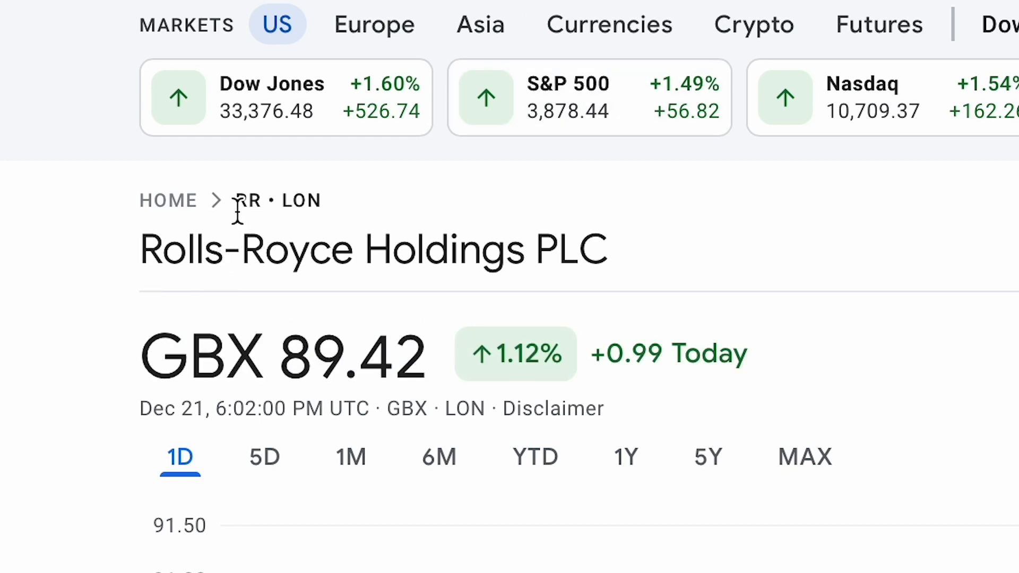
# Step: Examine the stock symbol, exchange code and ticker format on the Rolls-Royce page, and return to the Google Sheets spreadsheet
pyautogui.moveTo(237, 205); pyautogui.dragTo(319, 204)
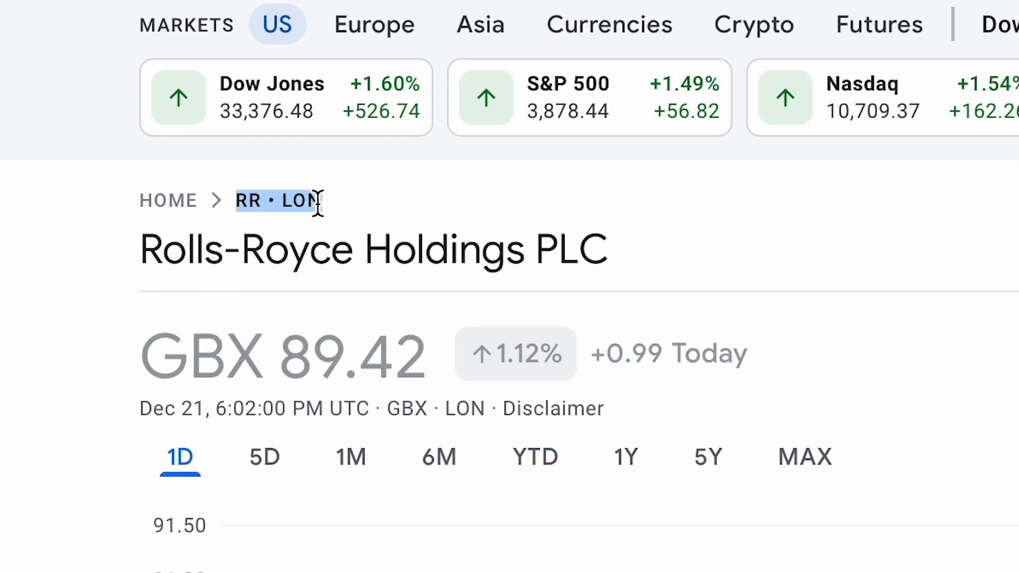
pyautogui.doubleClick(250, 200)
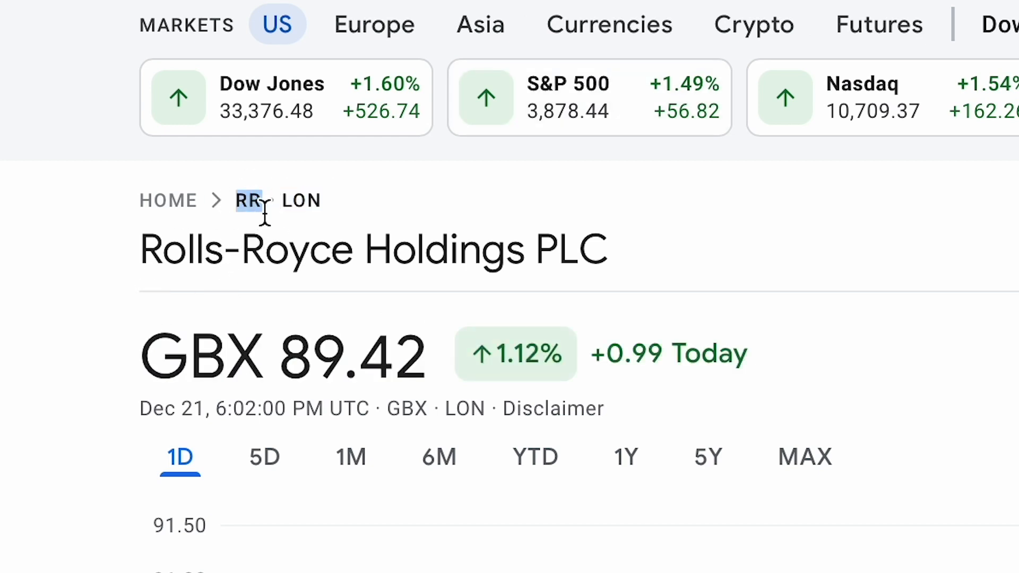
pyautogui.doubleClick(306, 200)
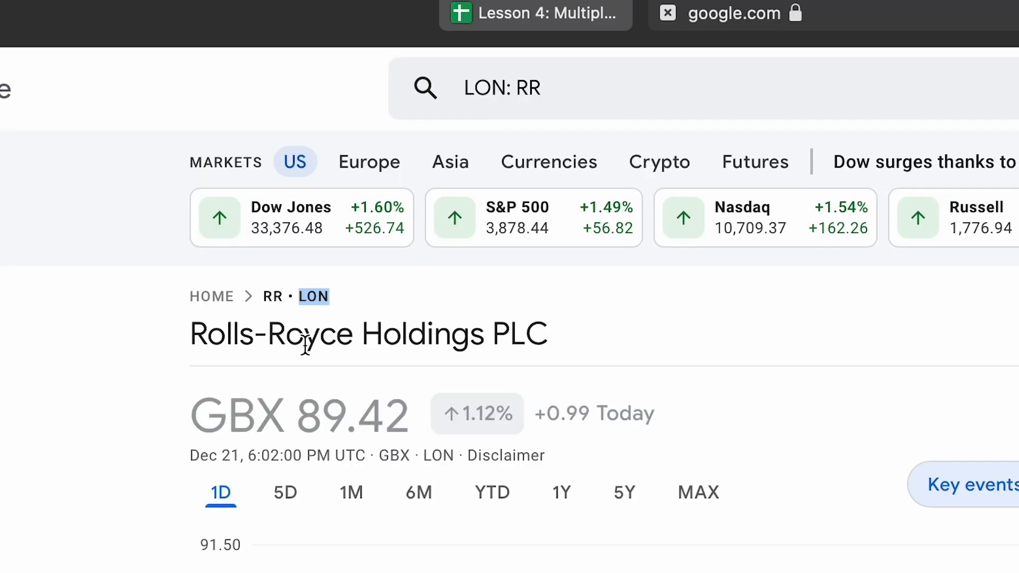
pyautogui.click(526, 89)
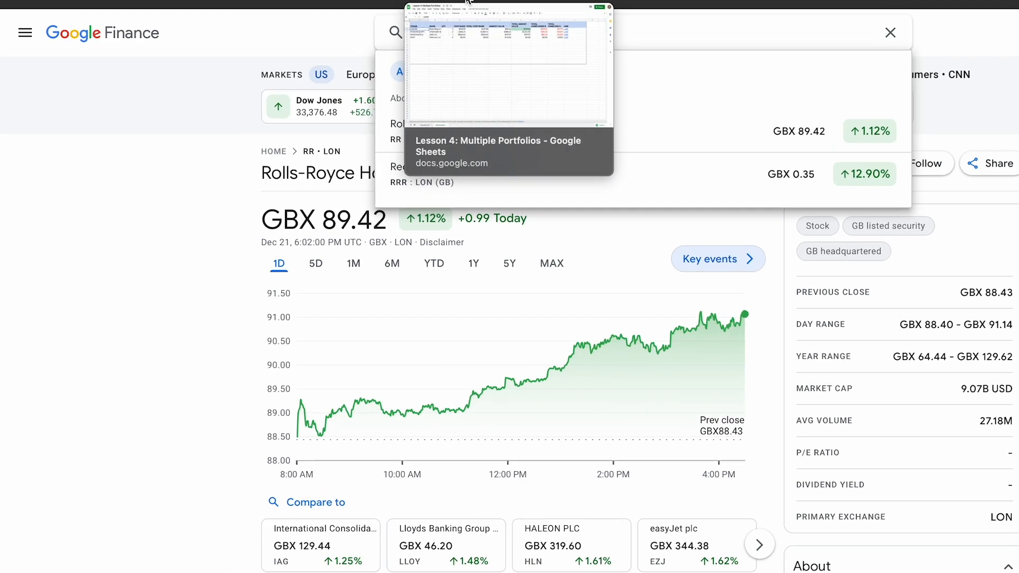
pyautogui.click(467, 2)
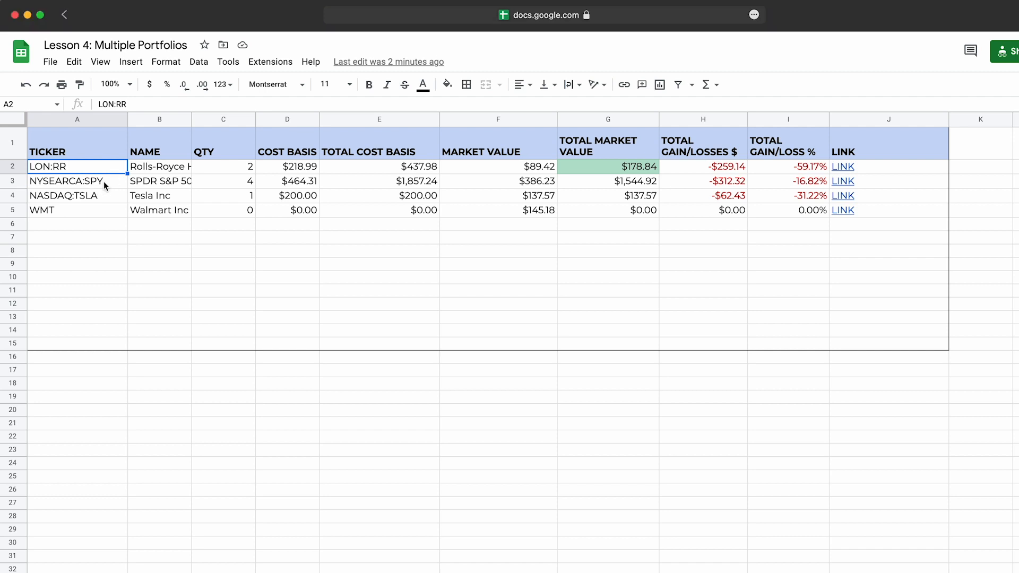
# Step: Replace the SPY ticker in cell A3 of the Retirement sheet with NYSE:X
pyautogui.click(104, 182)
pyautogui.doubleClick(103, 182)
pyautogui.moveTo(104, 181); pyautogui.dragTo(1, 182)
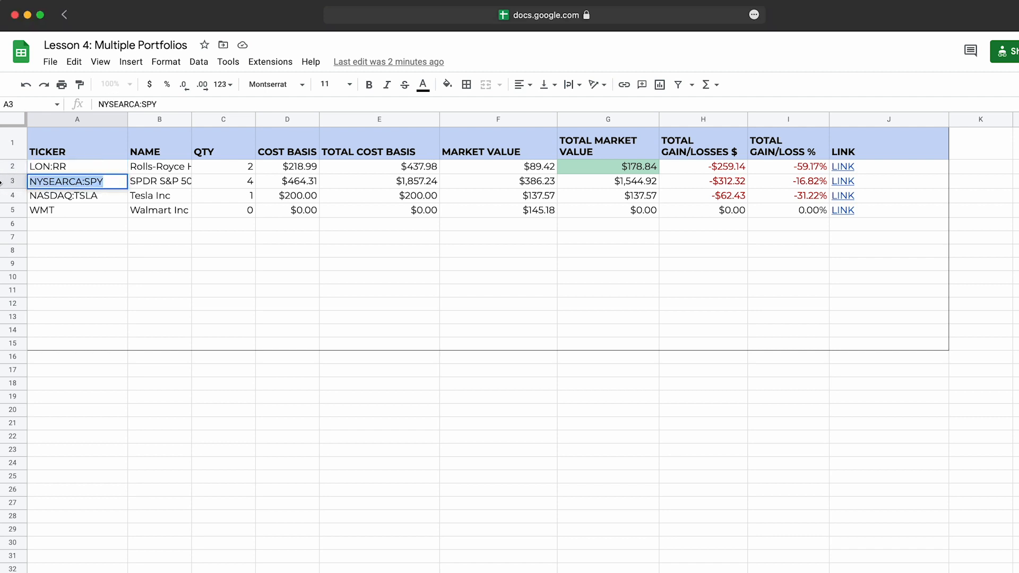
pyautogui.write('NYSE:X')
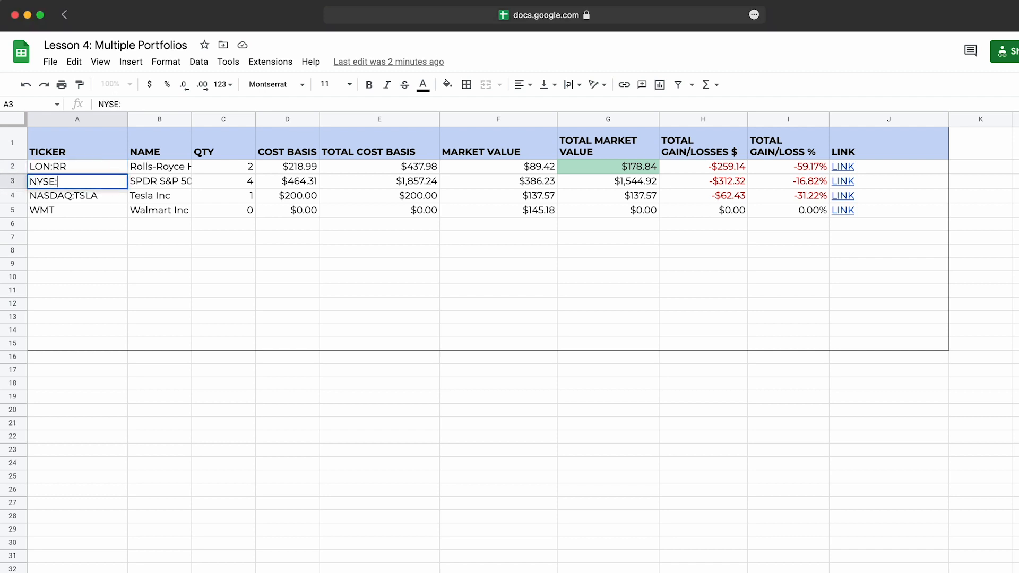
# Step: Replace the TSLA symbol in cell A4 of the Retirement sheet with GOOG
pyautogui.doubleClick(78, 195)
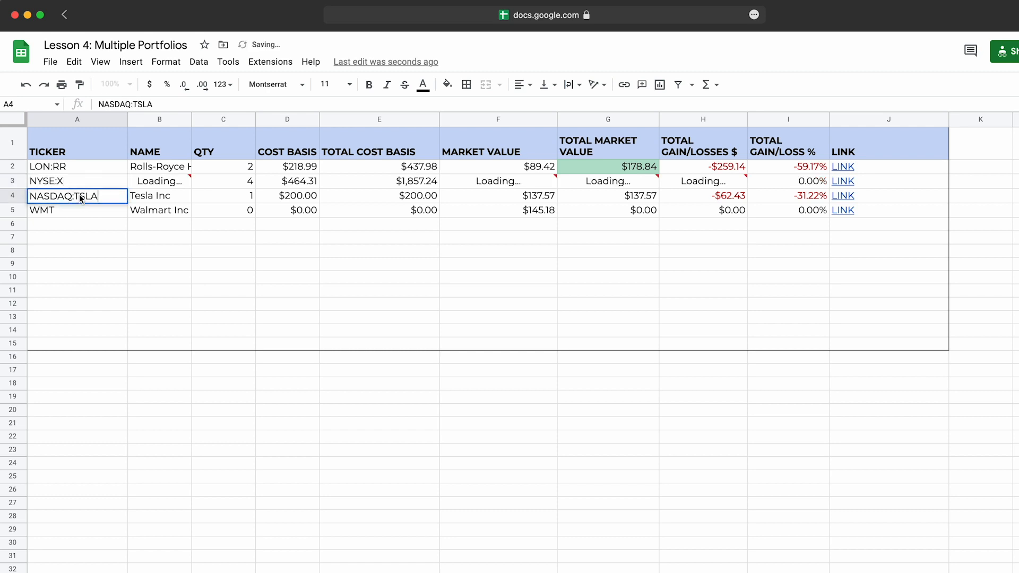
pyautogui.moveTo(151, 248); pyautogui.dragTo(151, 244)
pyautogui.doubleClick(67, 197)
pyautogui.doubleClick(84, 195)
pyautogui.write('GOOGL')
pyautogui.press('BackSpace')
pyautogui.press('Return')
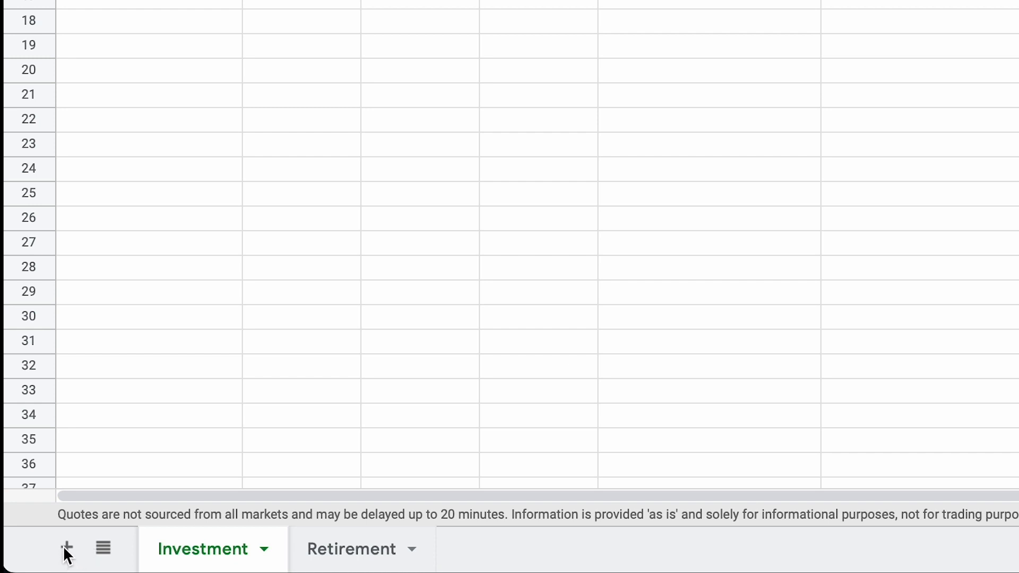
# Step: Add a new sheet to the spreadsheet and move it in front of the Investment sheet
pyautogui.click(66, 547)
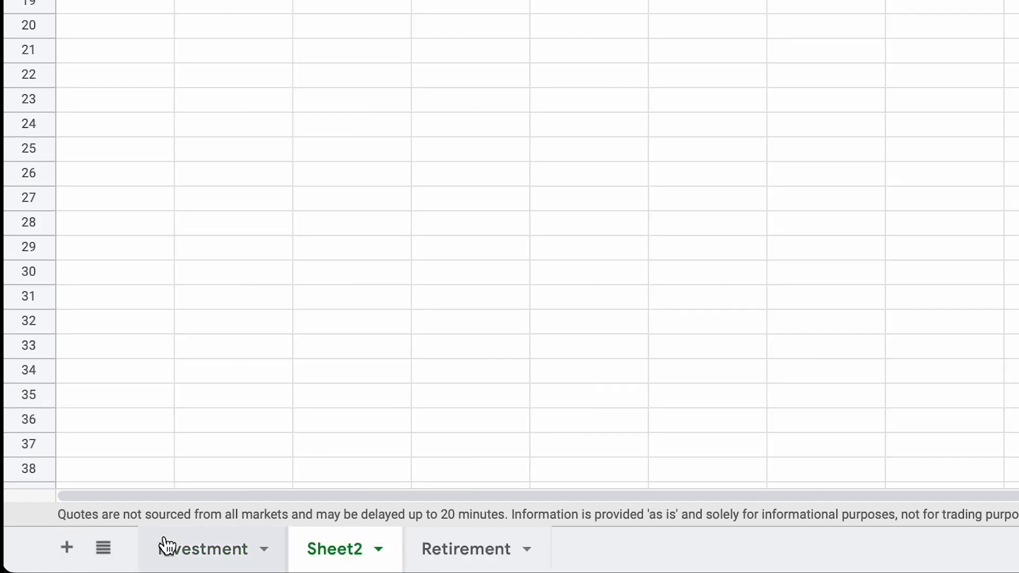
pyautogui.moveTo(332, 553); pyautogui.dragTo(211, 549)
pyautogui.doubleClick(200, 548)
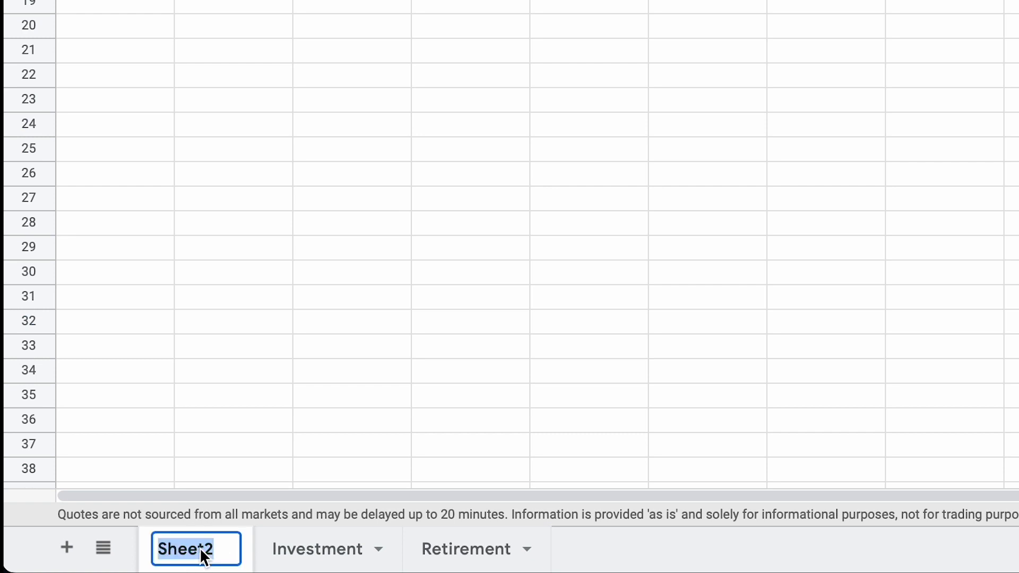
pyautogui.click(266, 451)
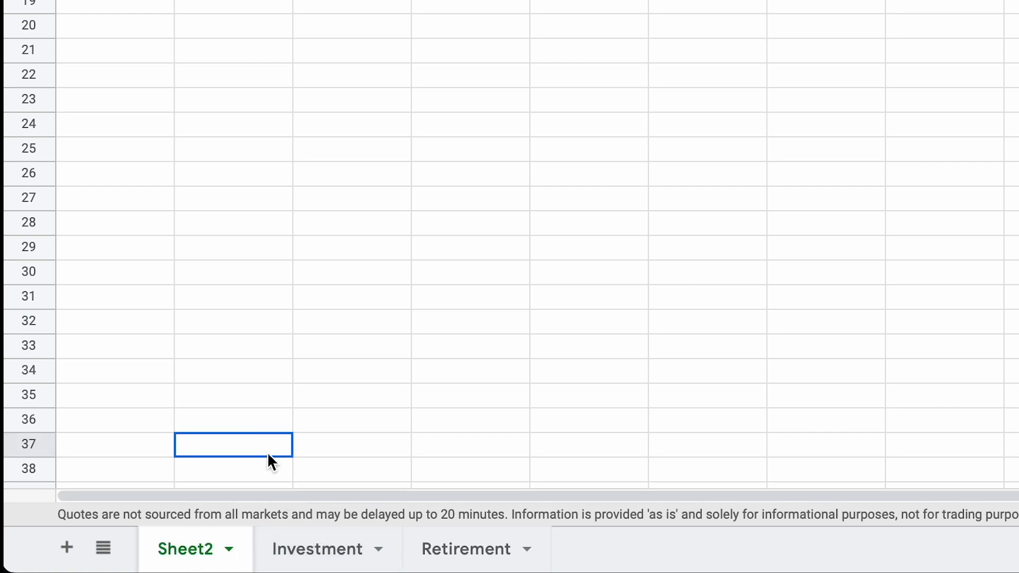
pyautogui.doubleClick(183, 552)
pyautogui.click(206, 437)
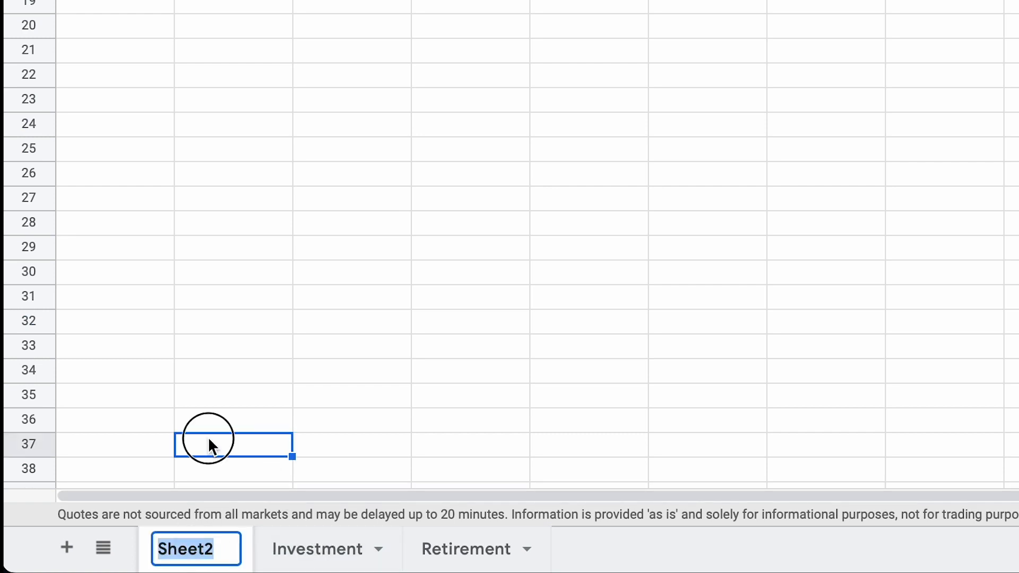
# Step: Rename the new first sheet with a name beginning with "Da"
pyautogui.click(196, 544)
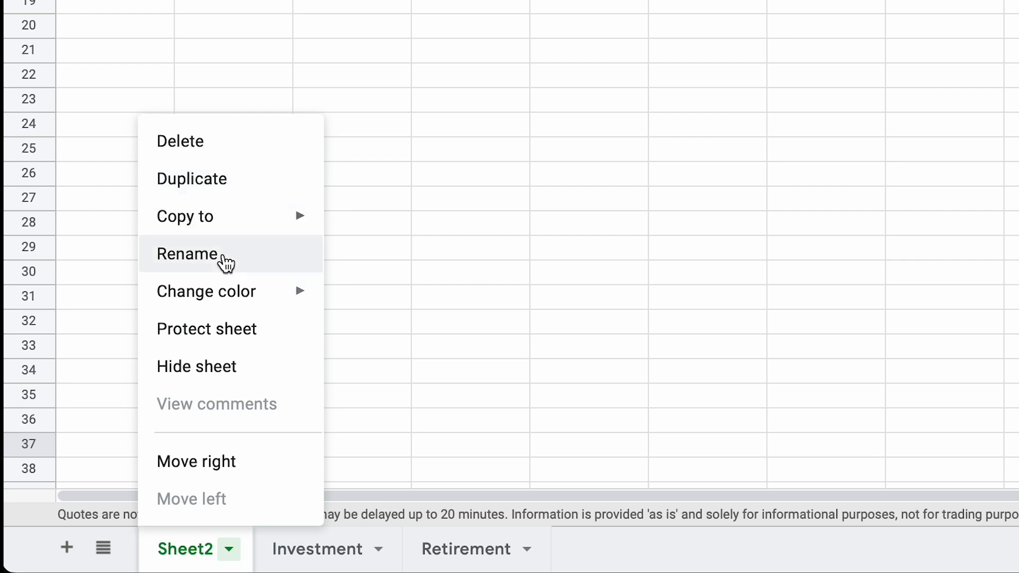
pyautogui.click(225, 257)
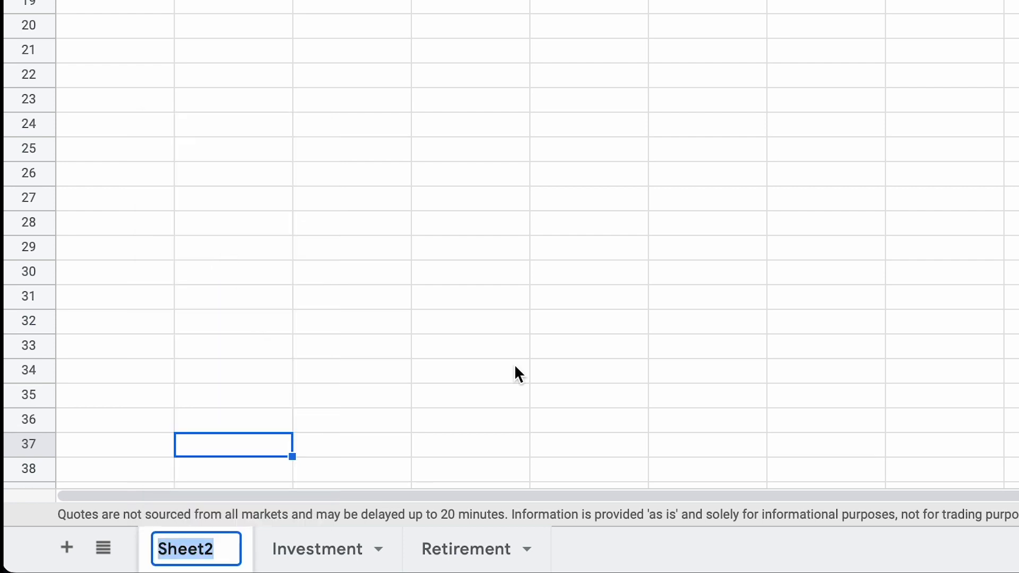
pyautogui.write('Da')
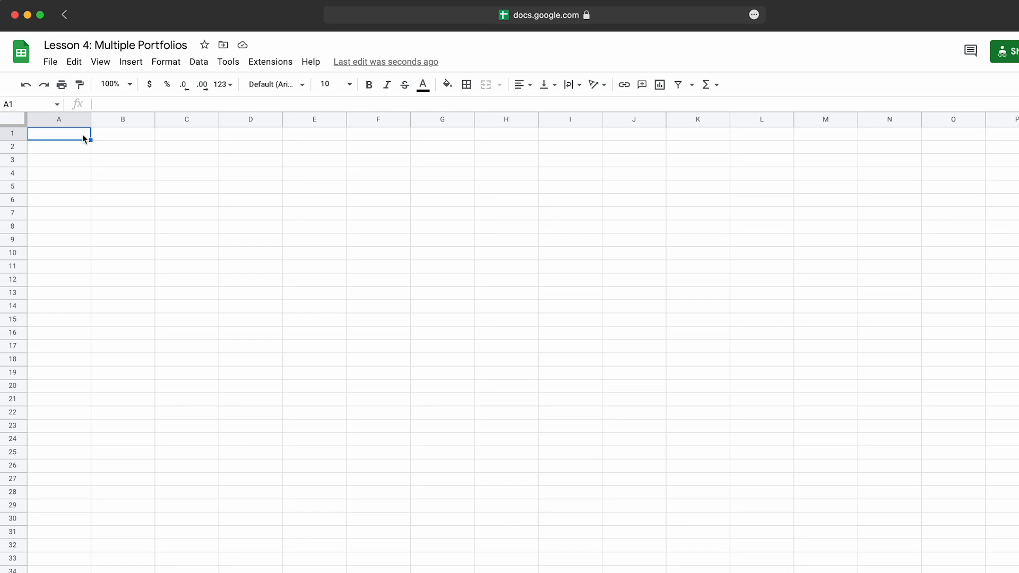
# Step: Enter the header Portfolio Name in cell A1 of the new sheet
pyautogui.write('Portfo')
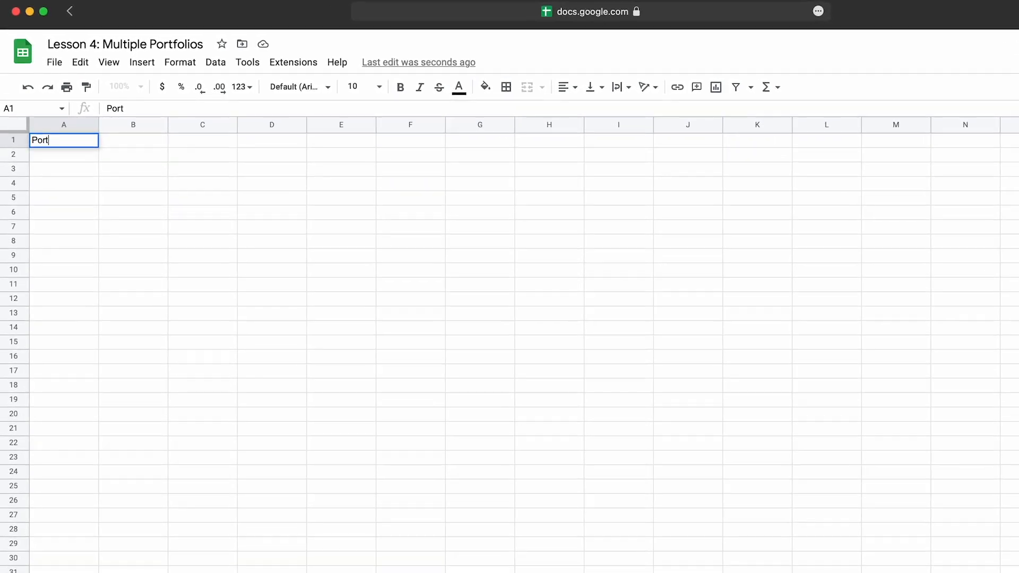
pyautogui.write('lio')
pyautogui.press('BackSpace')
pyautogui.press('BackSpace')
pyautogui.press('BackSpace')
pyautogui.press('BackSpace')
pyautogui.write('f')
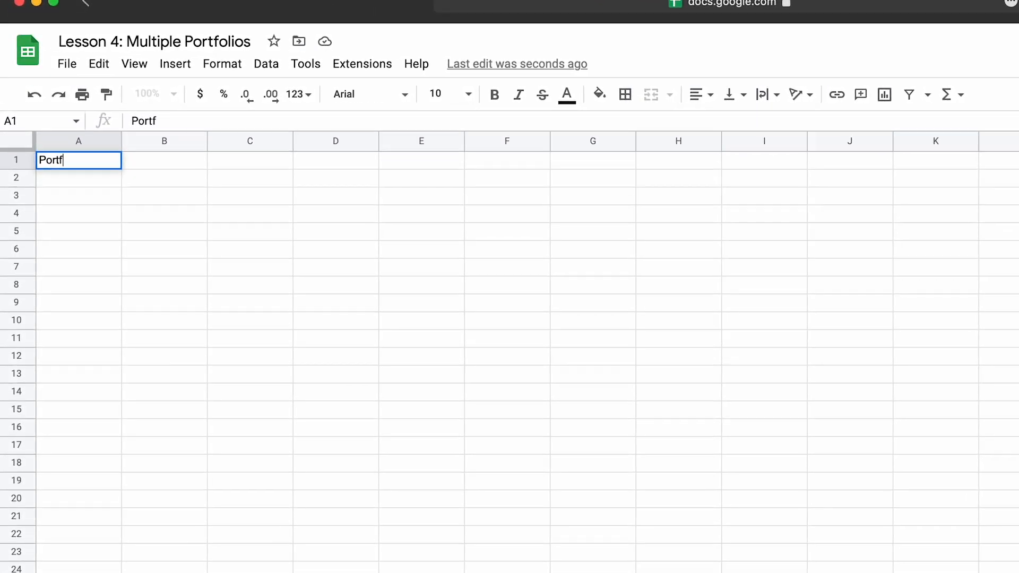
pyautogui.press('BackSpace')
pyautogui.write('folio')
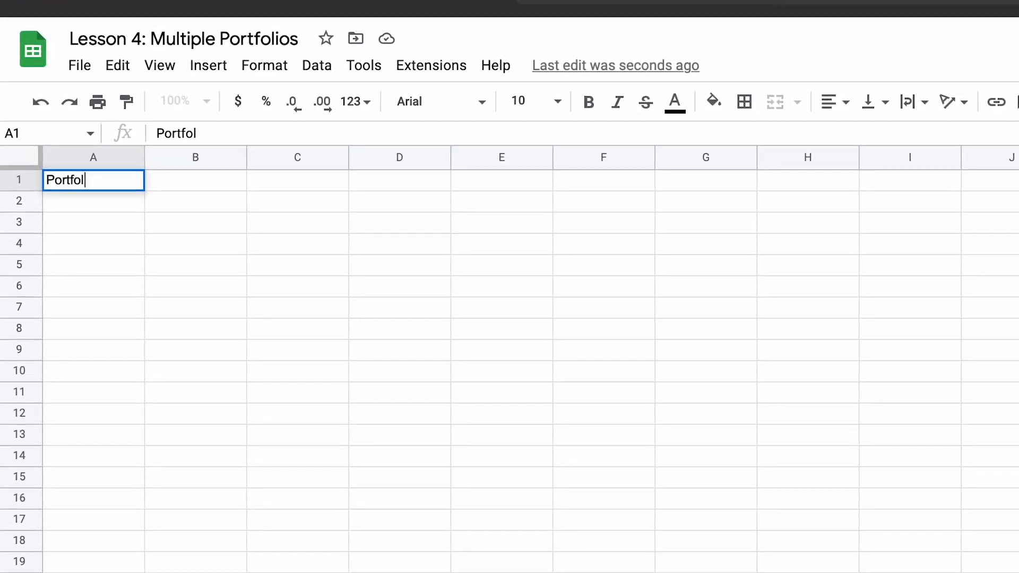
pyautogui.write(' Name')
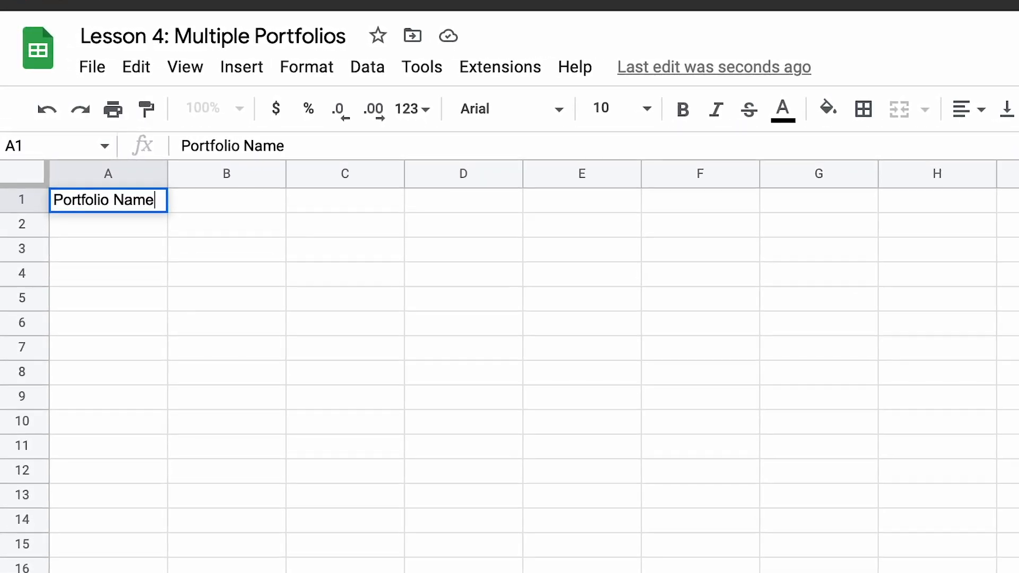
pyautogui.press('Tab')
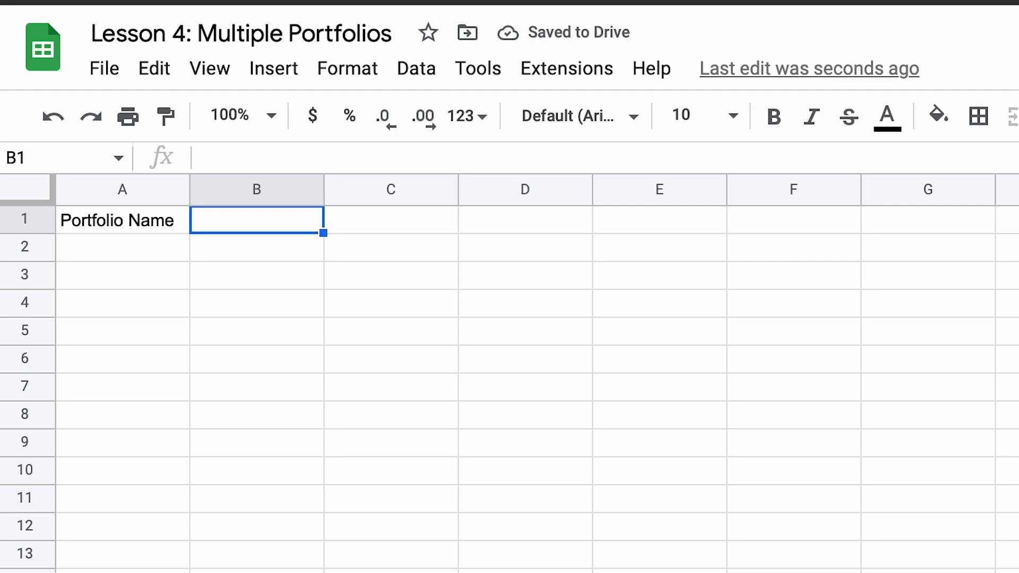
# Step: Enter the headers Cost Basis in cell B1 and Market Value in cell C1
pyautogui.write('Cost Basis')
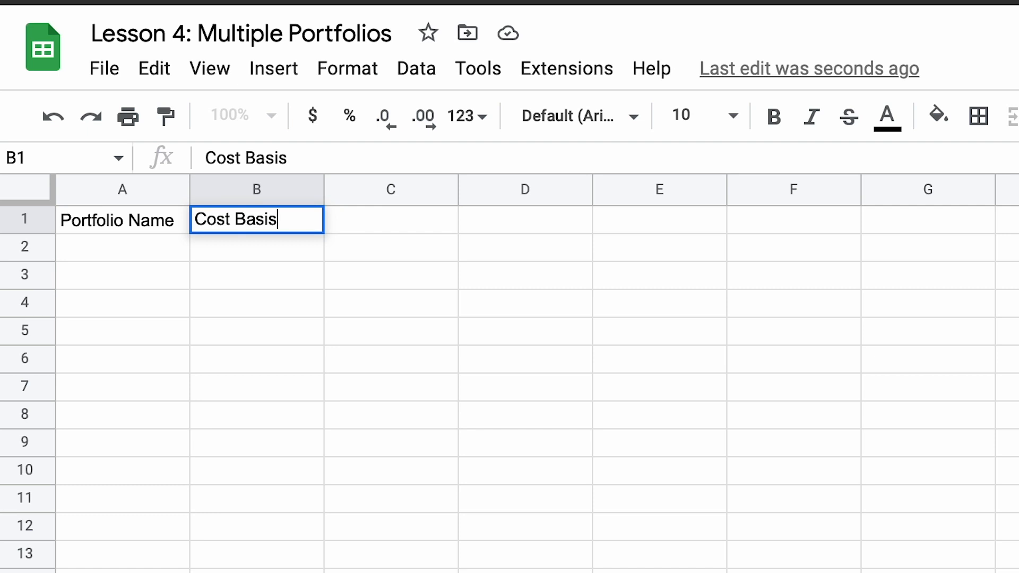
pyautogui.press('Tab')
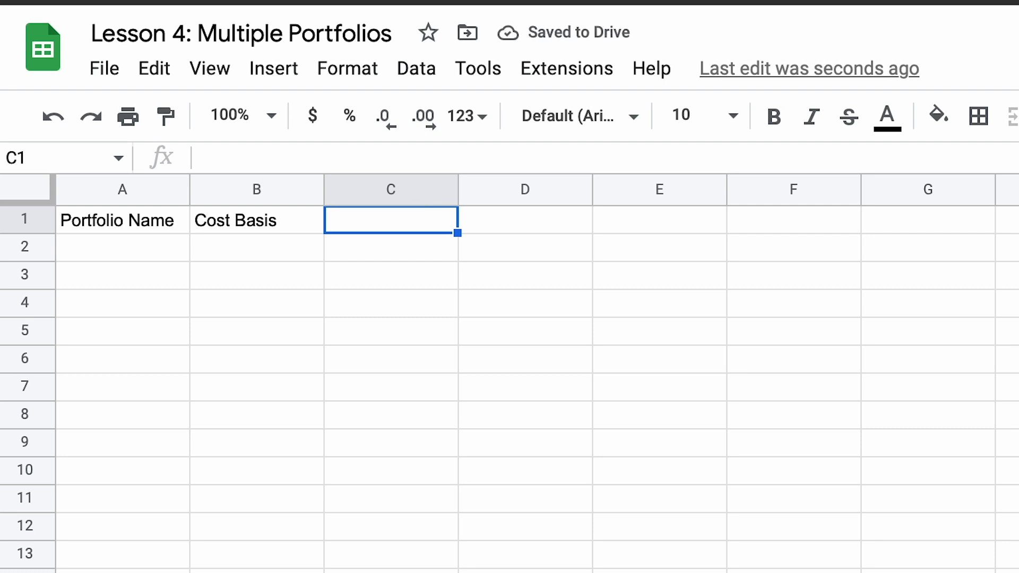
pyautogui.write('Market ')
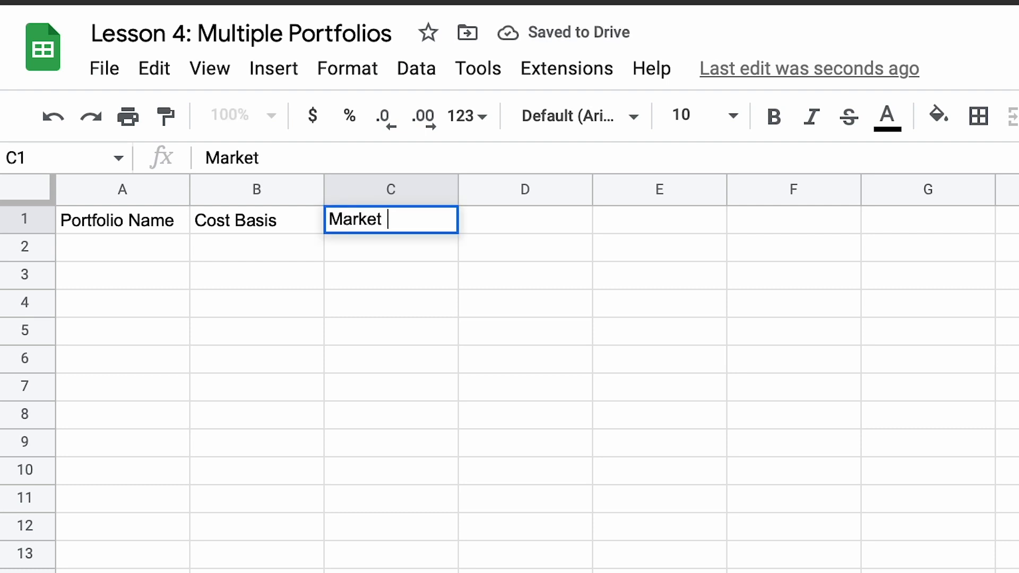
pyautogui.write('Value')
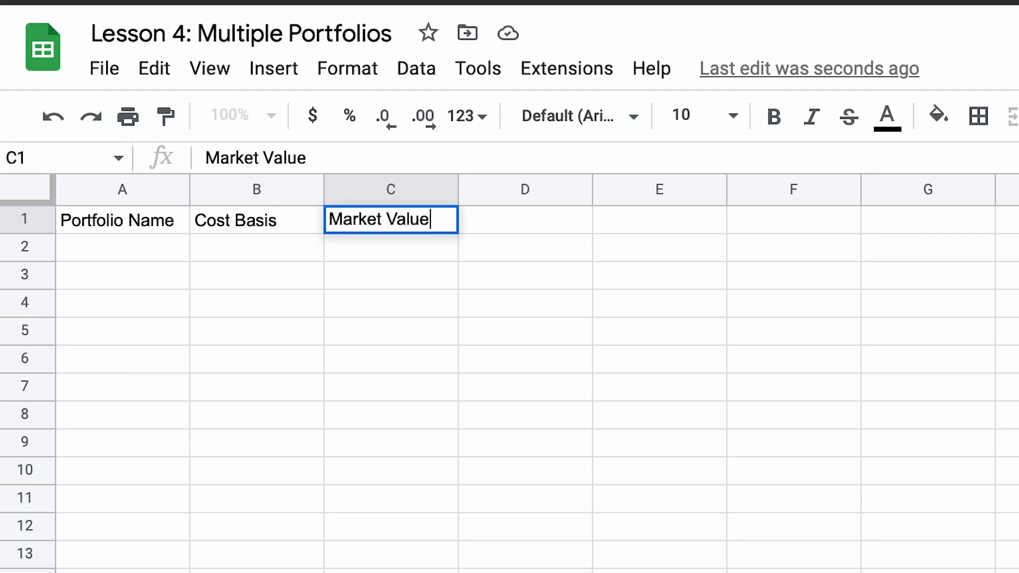
pyautogui.press('Tab')
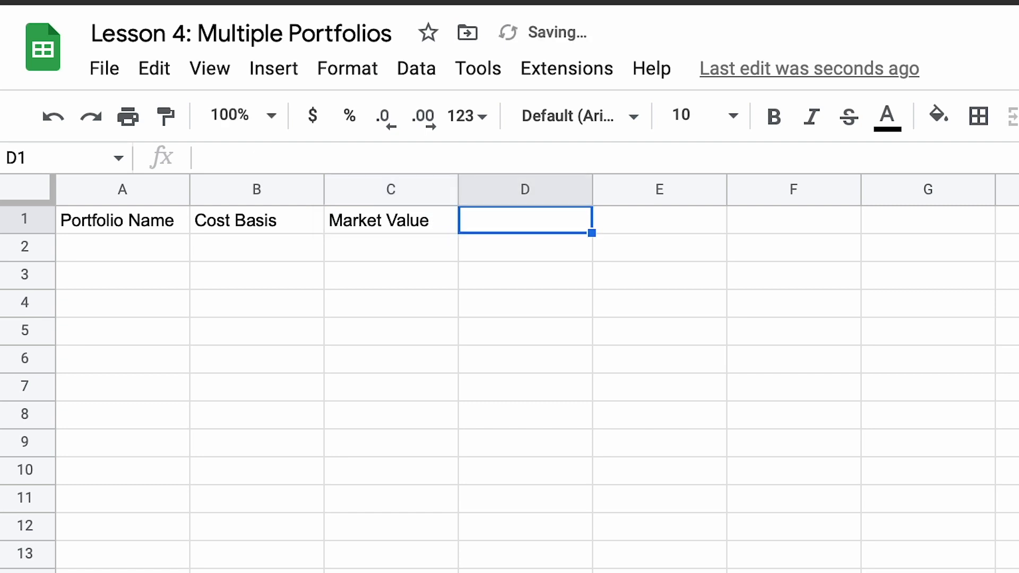
# Step: Enter the header Total Amount $ Gain/Loss in cell D1
pyautogui.write('Total ')
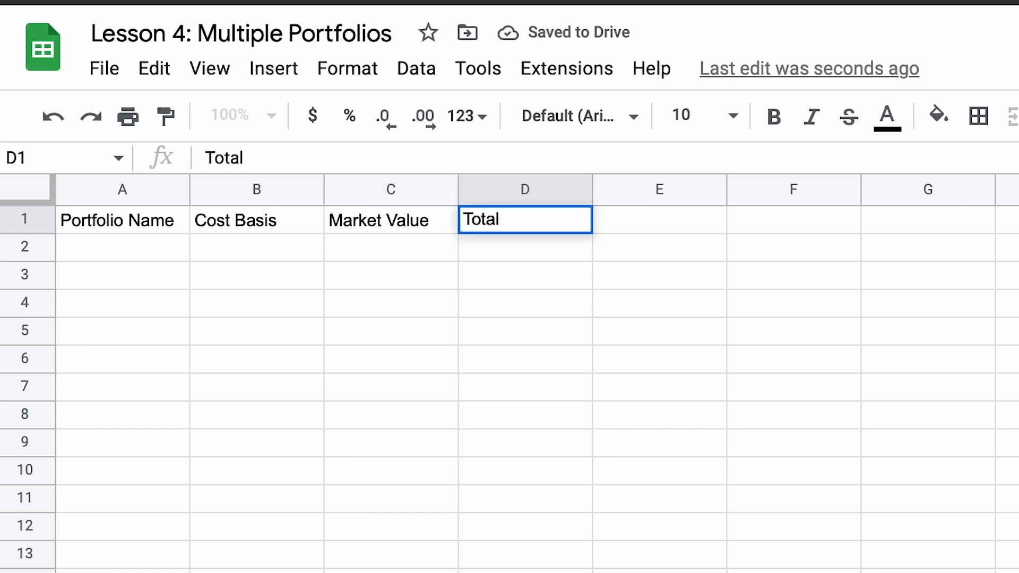
pyautogui.write('Amount ')
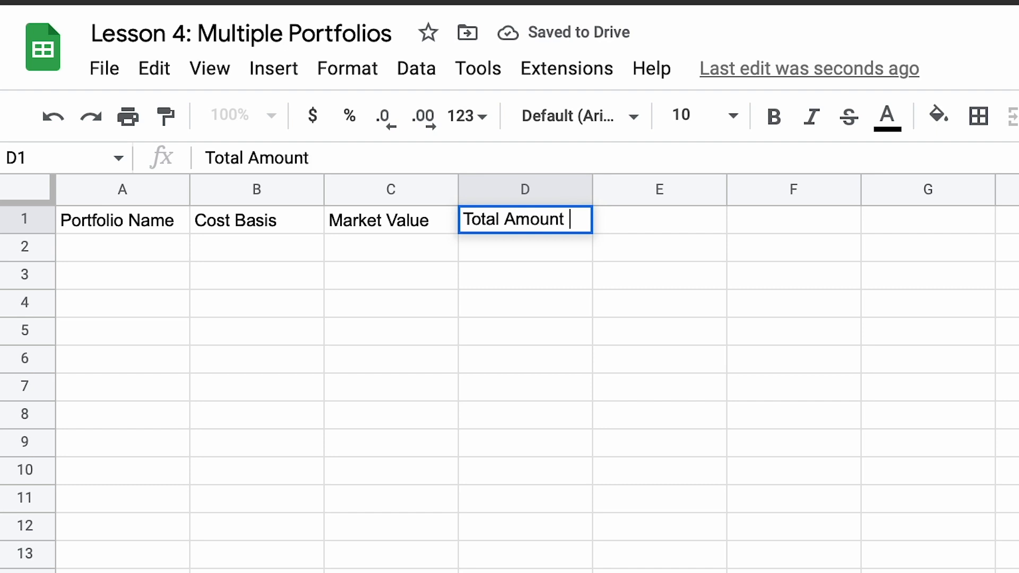
pyautogui.write('$ Gai')
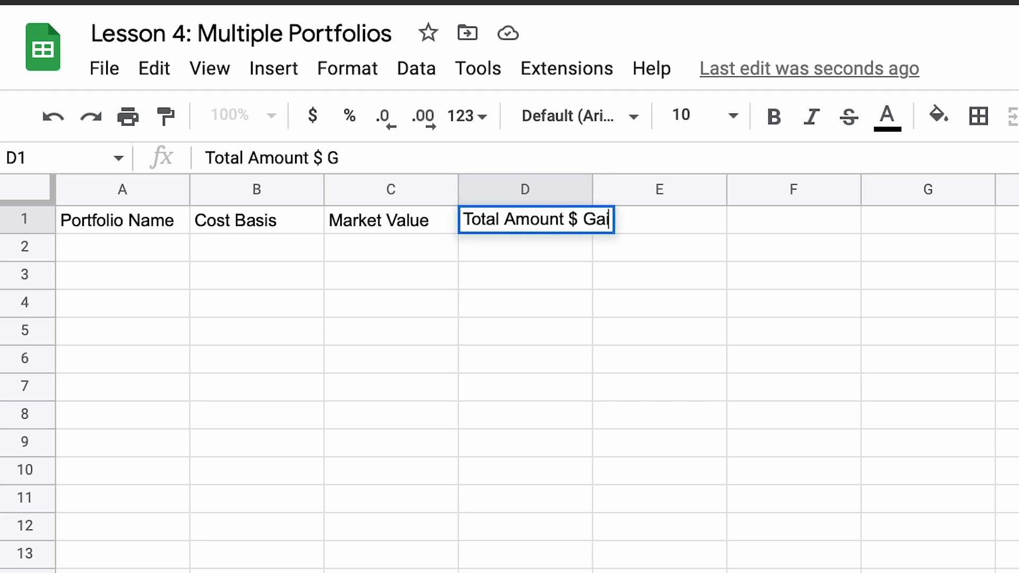
pyautogui.write('n/Loss')
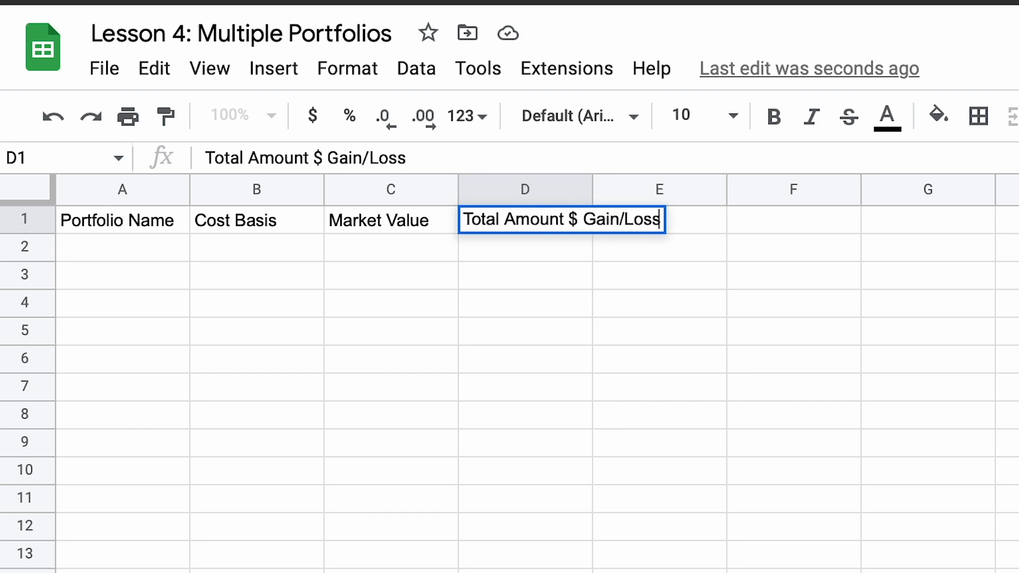
pyautogui.press('Tab')
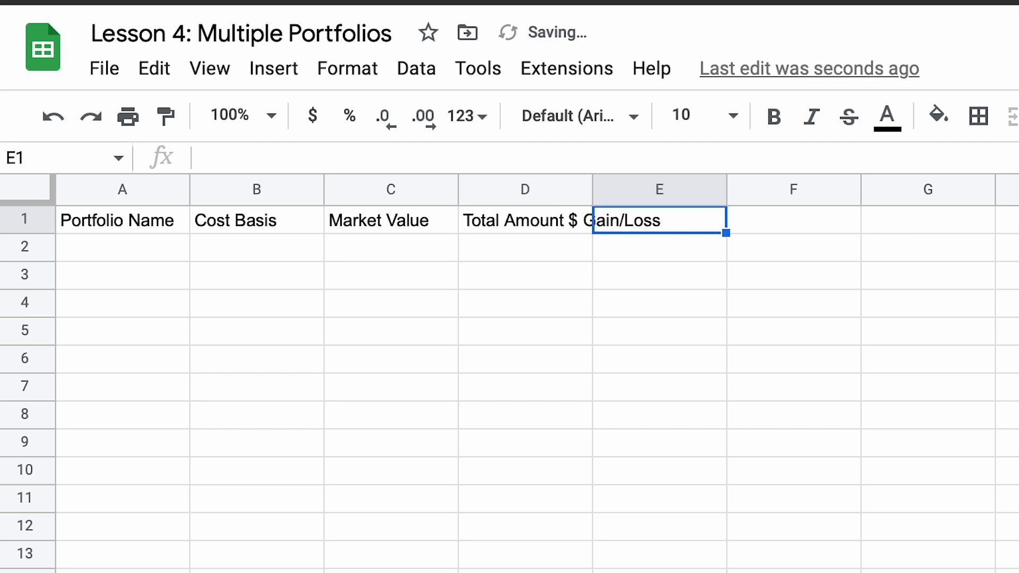
# Step: Enter the header Total Amount % Gain/Loss in cell E1
pyautogui.write('Total Amount ')
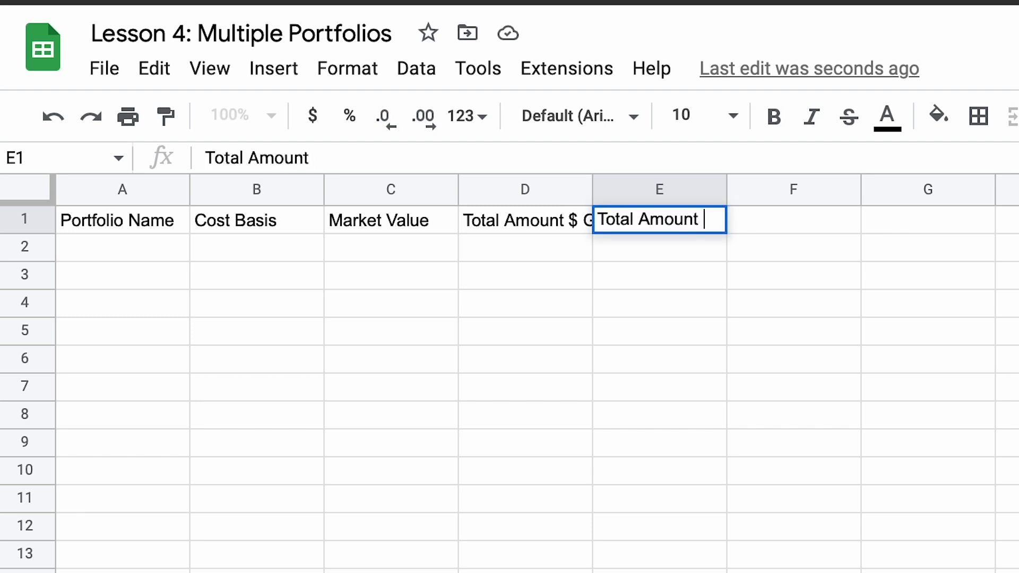
pyautogui.write('% Gain/Loss')
pyautogui.click(228, 247)
# Step: Widen columns A through D and fit column E to its header text
pyautogui.moveTo(190, 177); pyautogui.dragTo(269, 183)
pyautogui.moveTo(405, 190); pyautogui.dragTo(443, 187)
pyautogui.moveTo(574, 188); pyautogui.dragTo(605, 186)
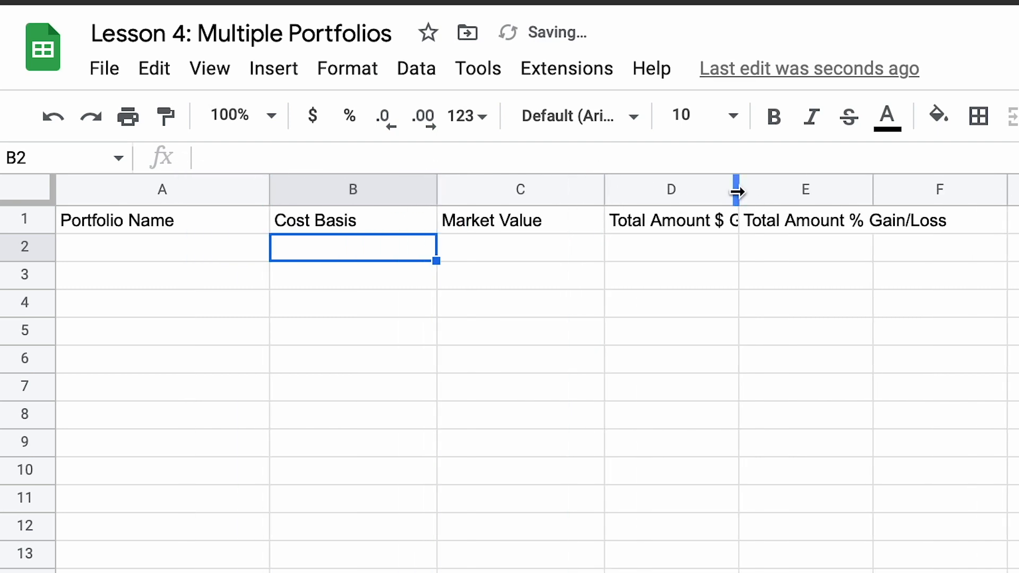
pyautogui.moveTo(737, 192); pyautogui.dragTo(854, 194)
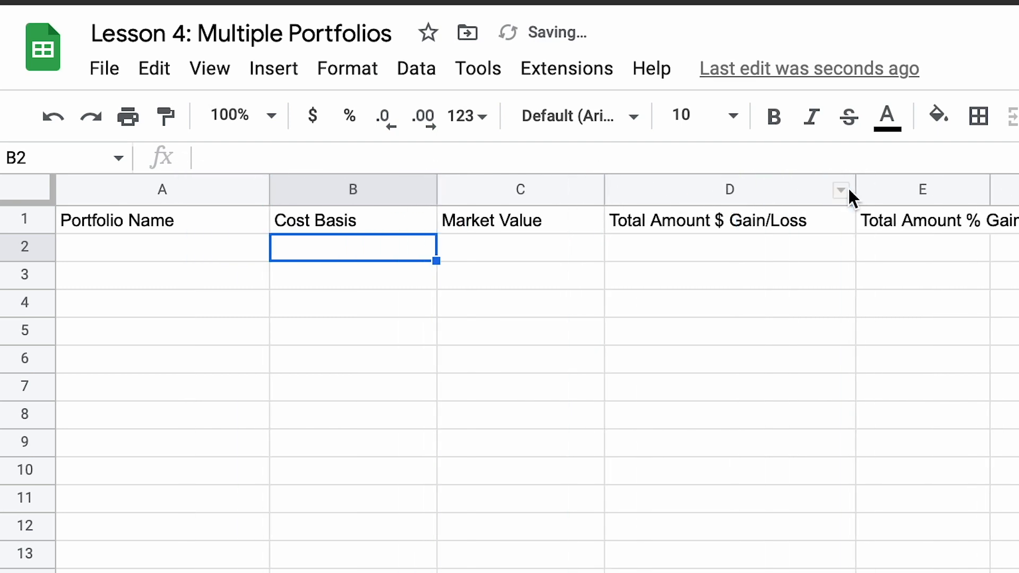
pyautogui.doubleClick(989, 197)
pyautogui.click(983, 367)
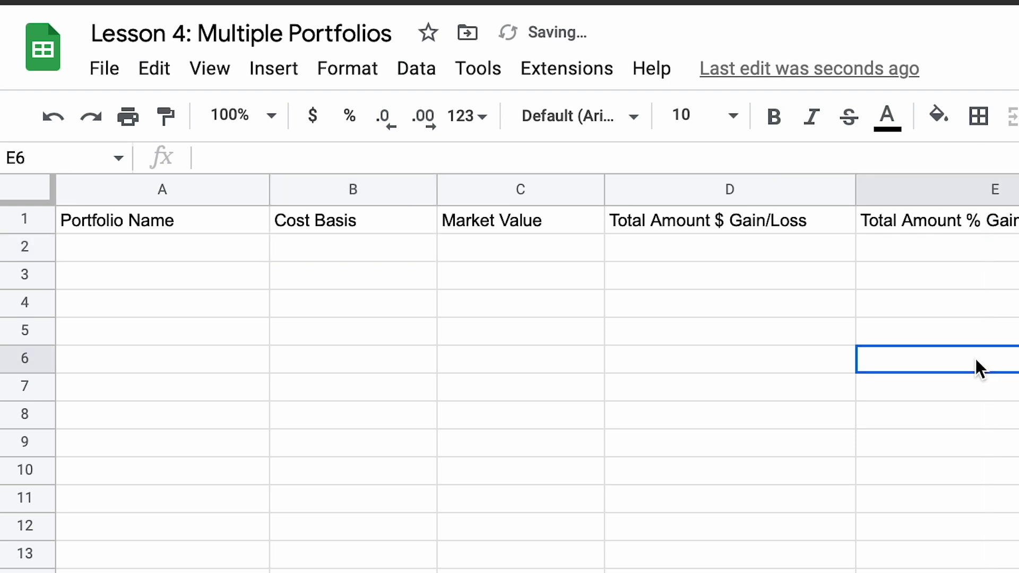
# Step: Make the header row 1 bold and increase its height to about twice the standard row height
pyautogui.click(27, 219)
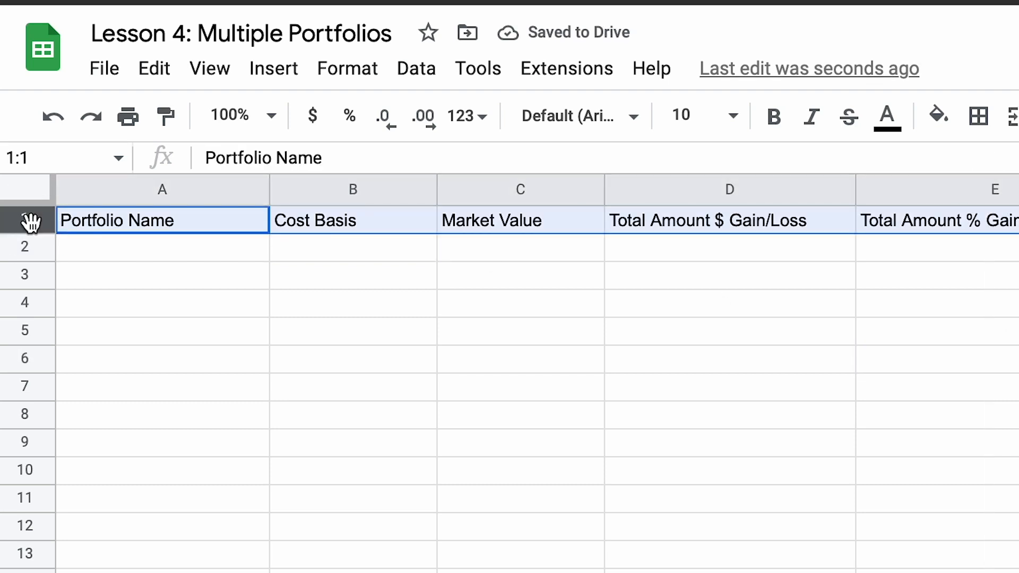
pyautogui.hotkey('ctrl', 'b')
pyautogui.moveTo(34, 234); pyautogui.dragTo(30, 272)
pyautogui.click(506, 384)
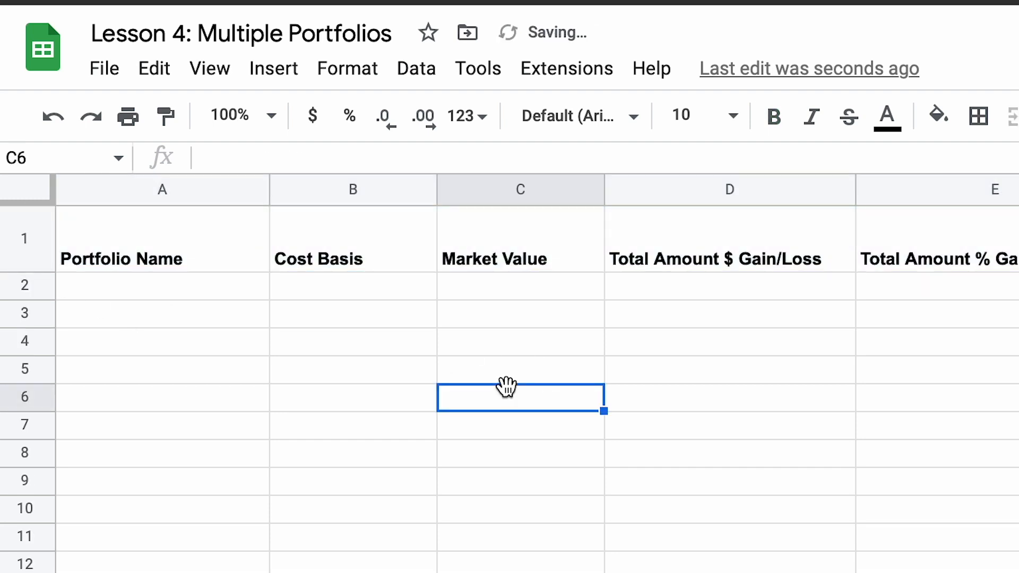
# Step: List the portfolio names Investment in cell A2 and Retirement in cell A3
pyautogui.click(141, 286)
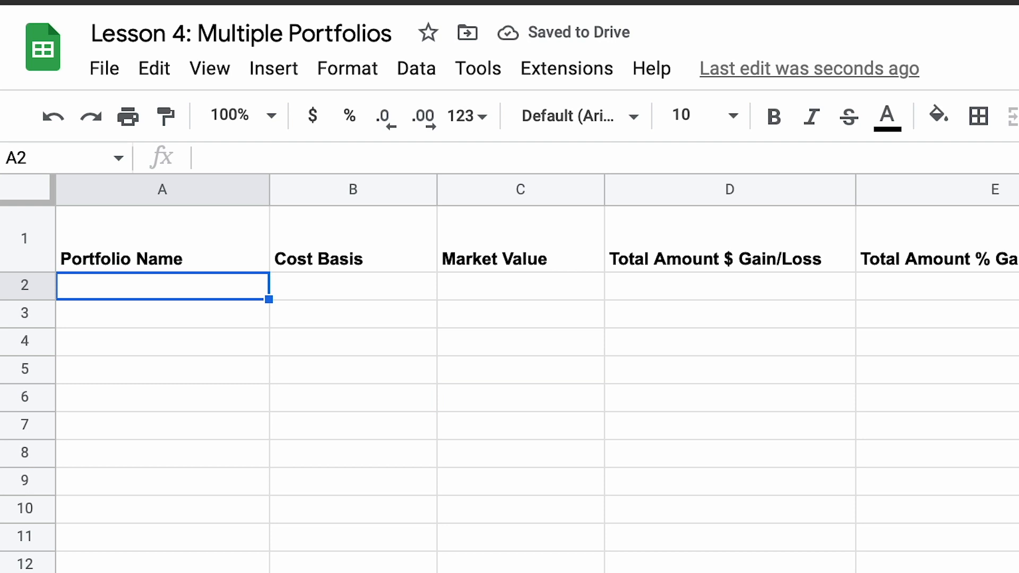
pyautogui.write('I')
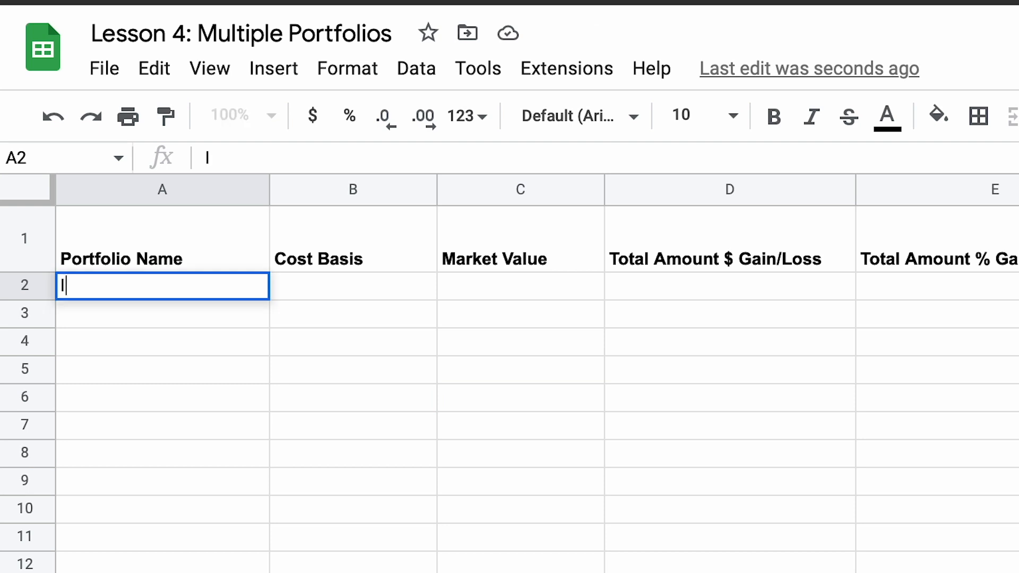
pyautogui.write('nvestment')
pyautogui.press('Return')
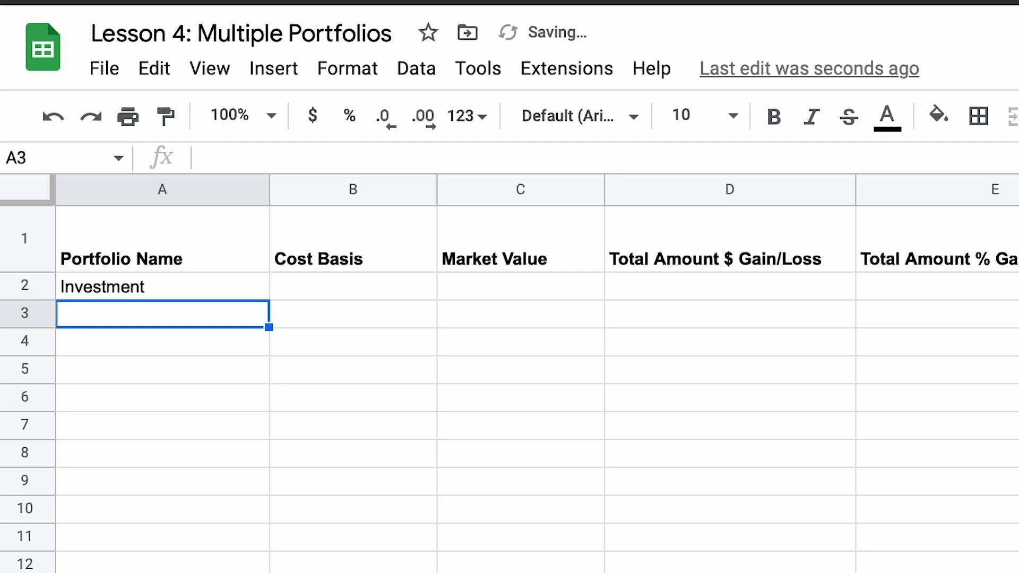
pyautogui.write('Ret')
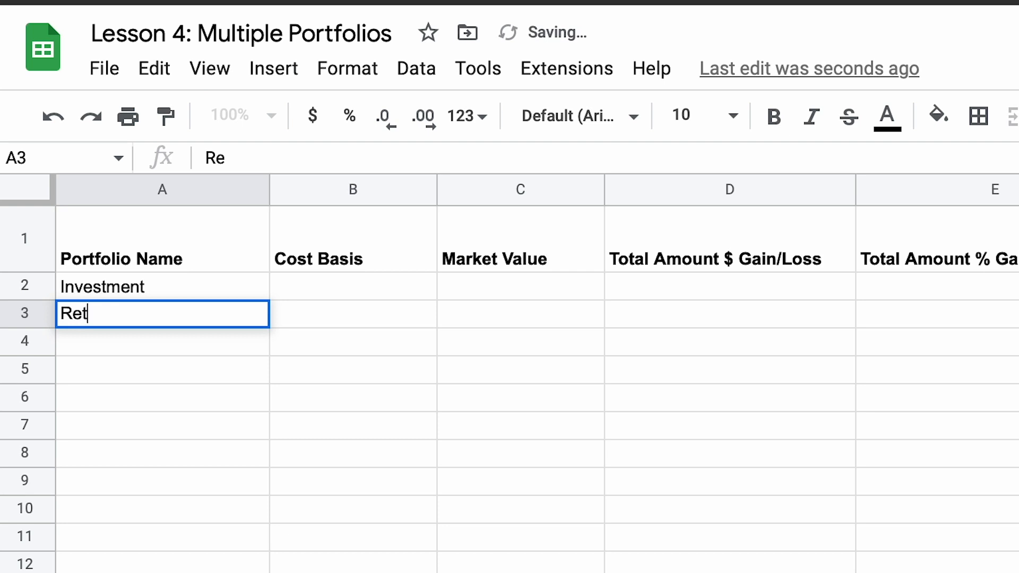
pyautogui.write('irement')
pyautogui.press('Right')
pyautogui.press('Up')
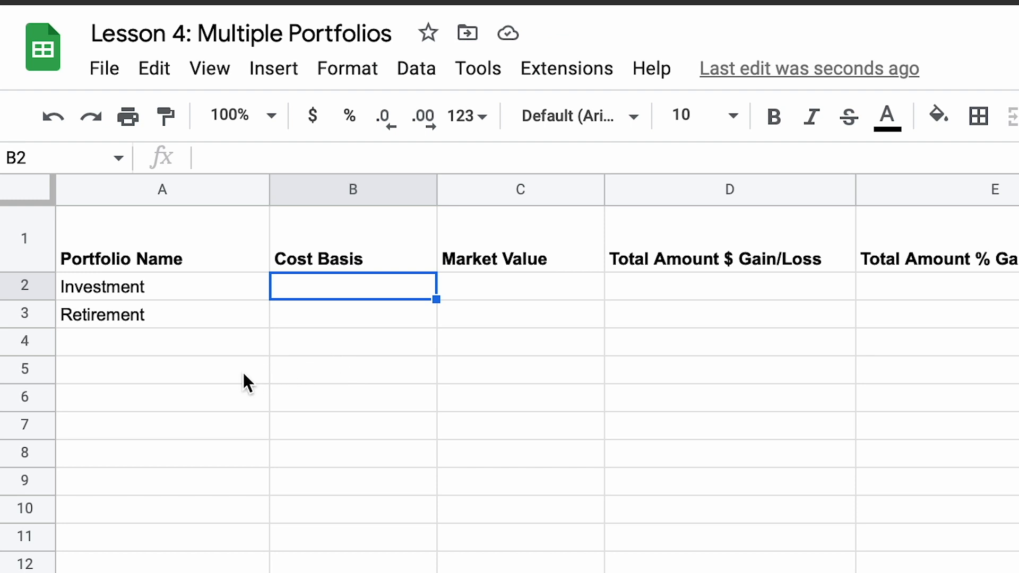
# Step: Enter a bold Total label in cell A5 and select the Investment portfolio's Cost Basis cell B2
pyautogui.click(232, 380)
pyautogui.write('Total')
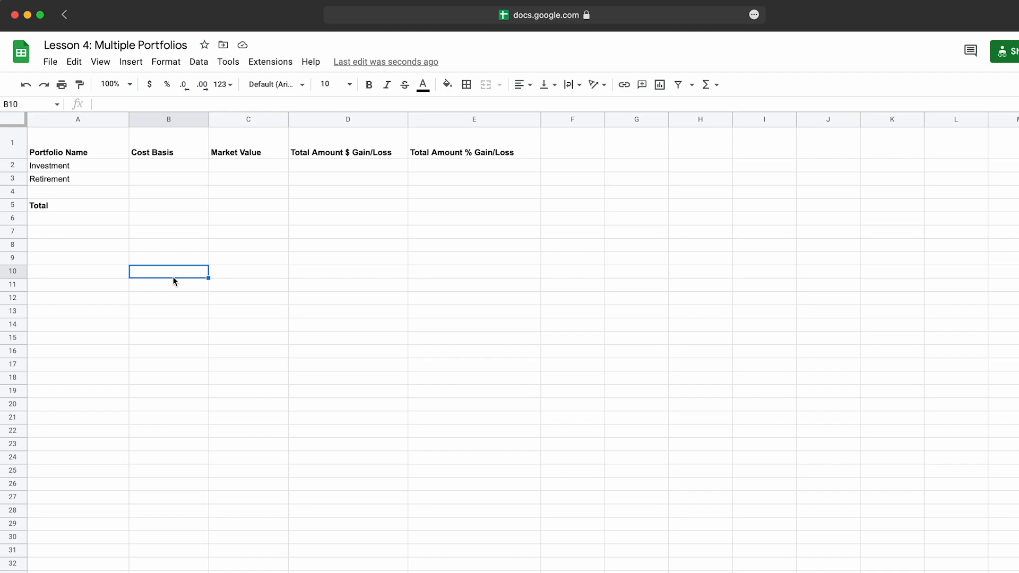
pyautogui.click(171, 164)
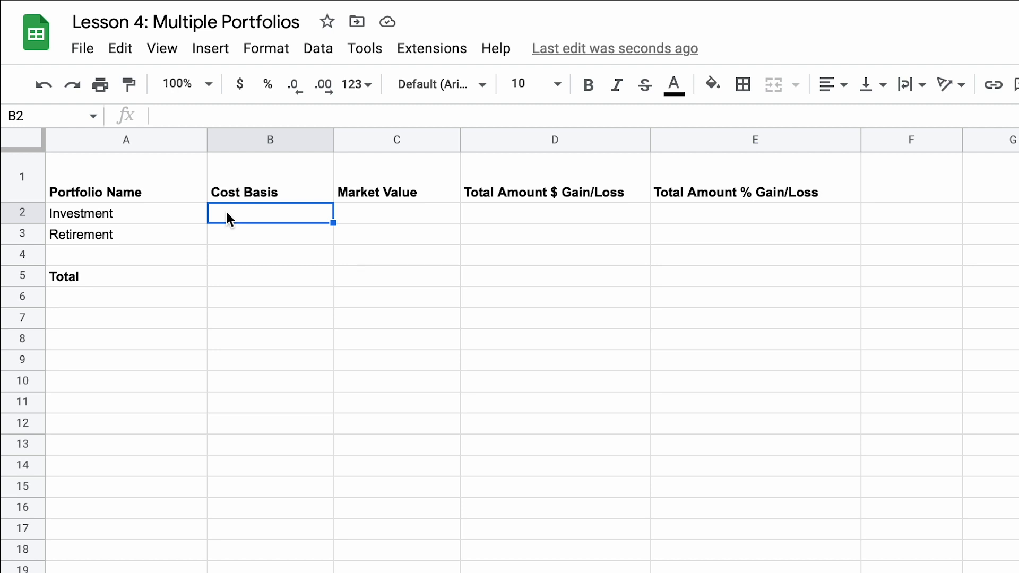
# Step: Enter =sum(Investment!D2:D14) in cell B2 to total the Investment sheet's cost basis
pyautogui.write('=')
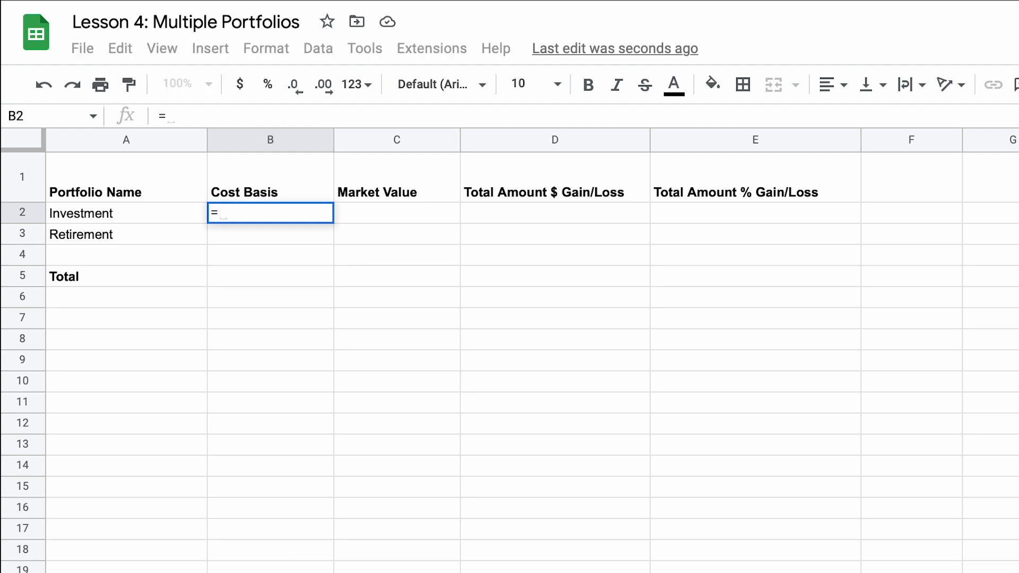
pyautogui.write('sum')
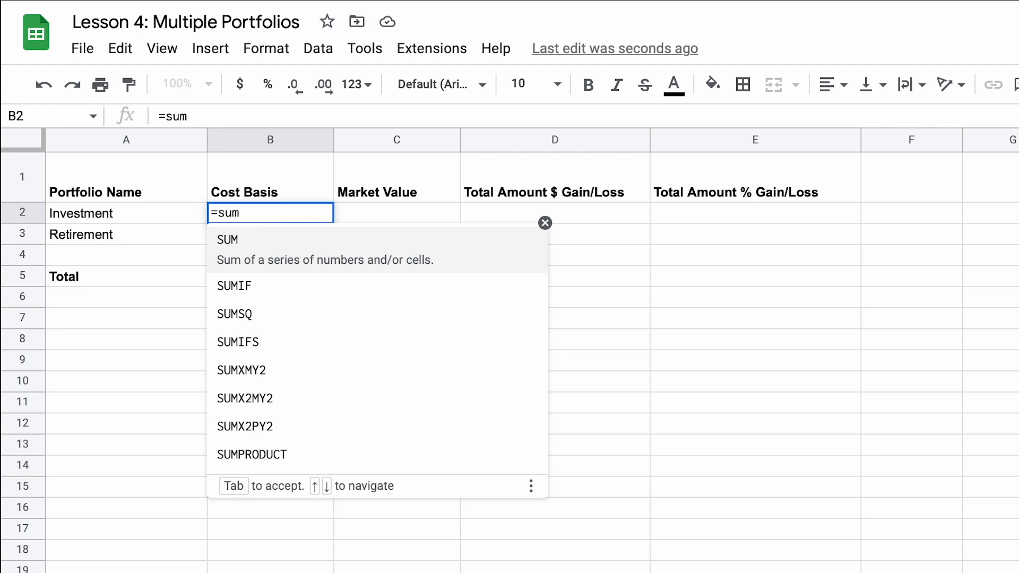
pyautogui.write('(')
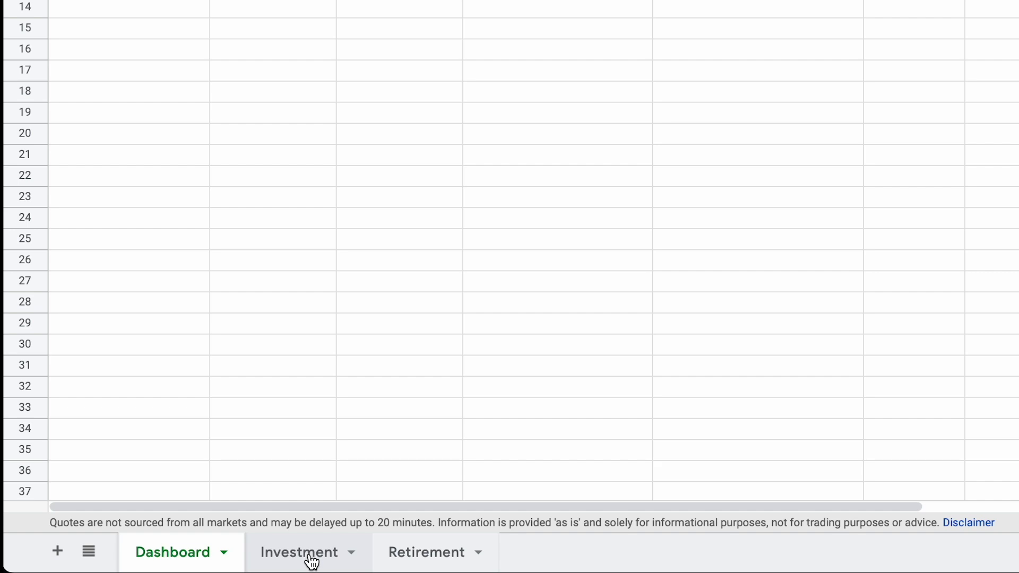
pyautogui.click(313, 560)
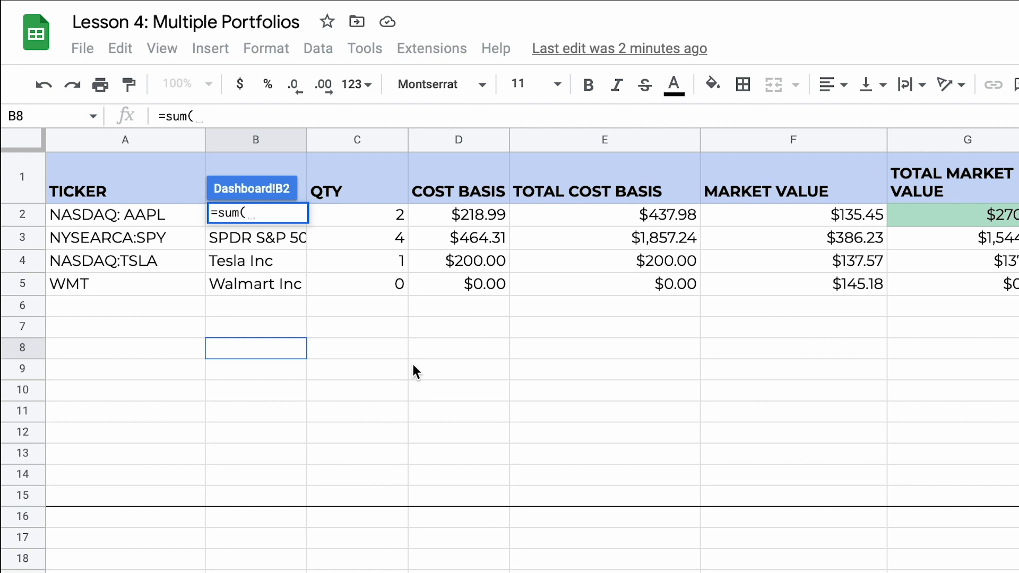
pyautogui.click(474, 217)
pyautogui.moveTo(473, 219); pyautogui.dragTo(489, 488)
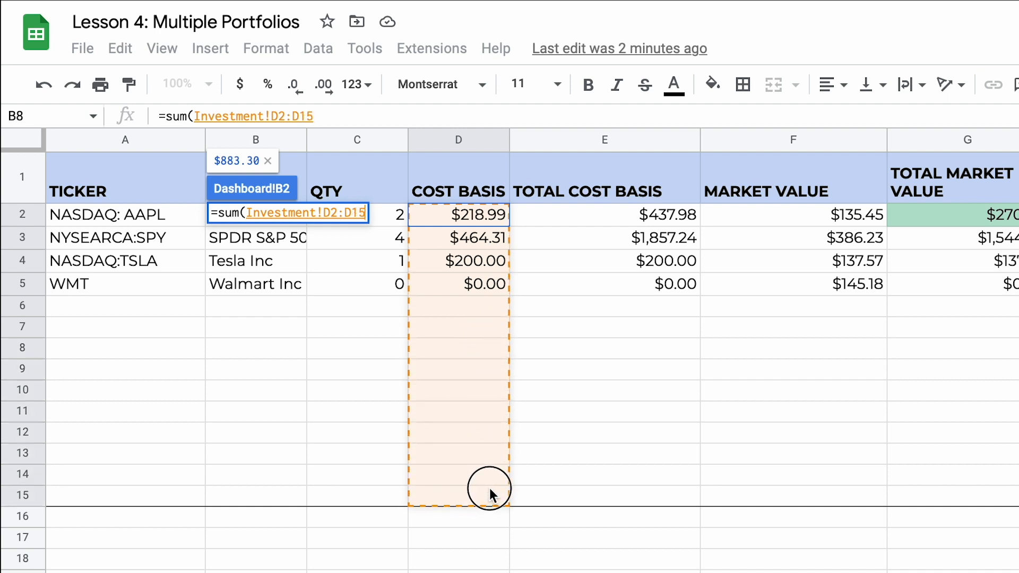
pyautogui.moveTo(489, 489); pyautogui.dragTo(489, 481)
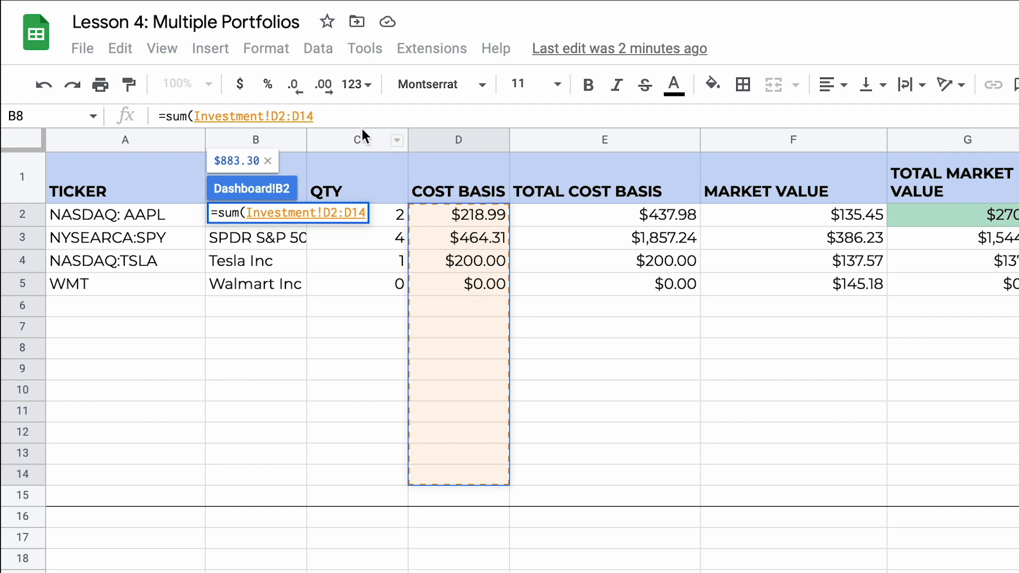
pyautogui.click(333, 114)
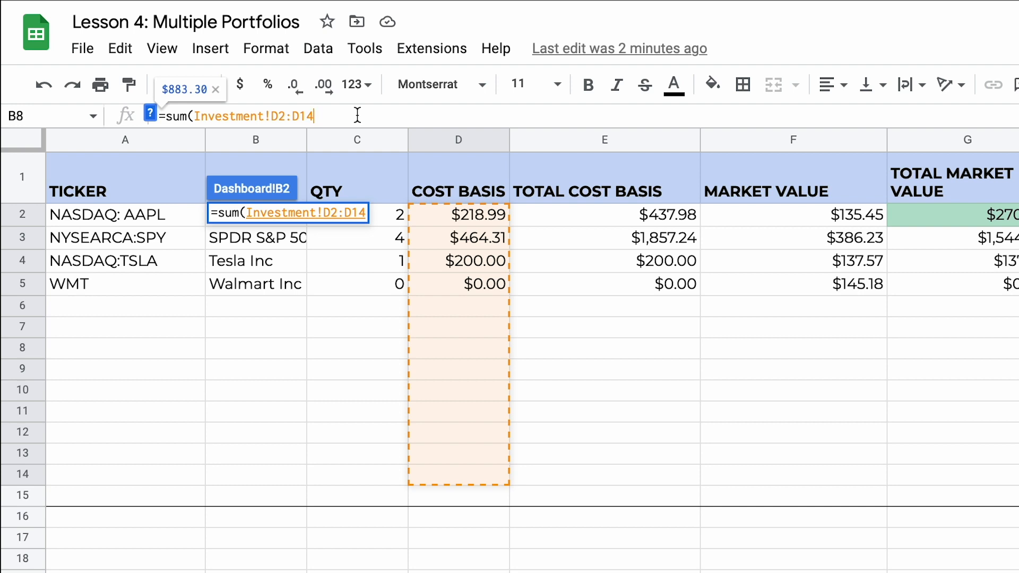
pyautogui.write(')')
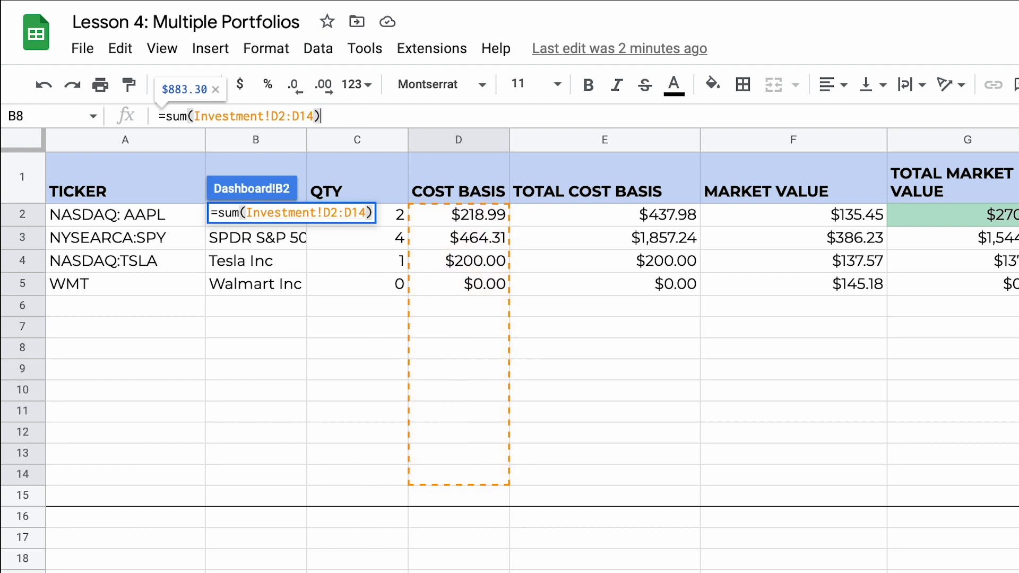
pyautogui.press('Return')
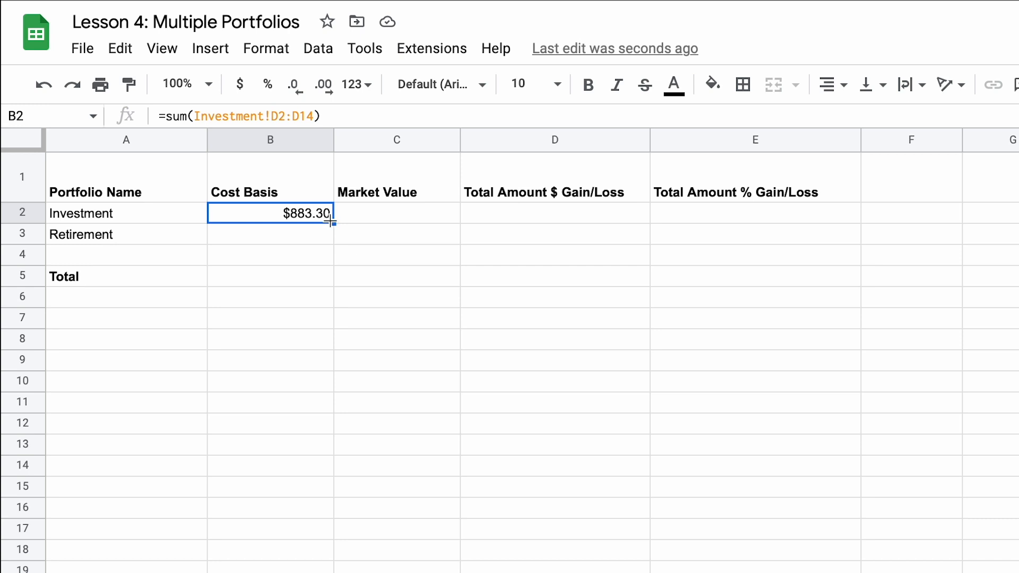
# Step: Copy the B2 cost basis formula down to the Retirement row in B3 and check the copied cell
pyautogui.moveTo(334, 223); pyautogui.dragTo(333, 245)
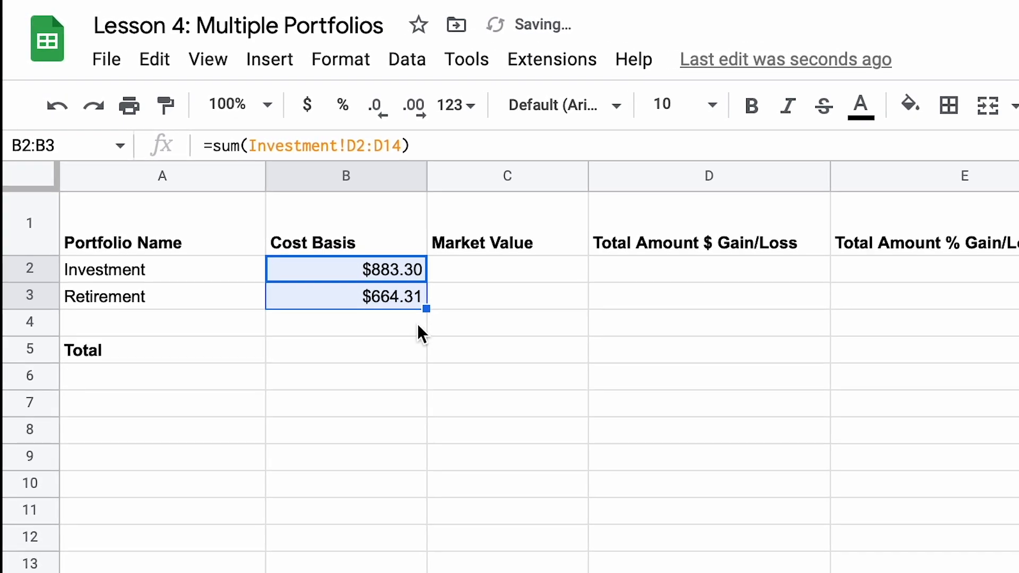
pyautogui.click(379, 298)
pyautogui.click(360, 268)
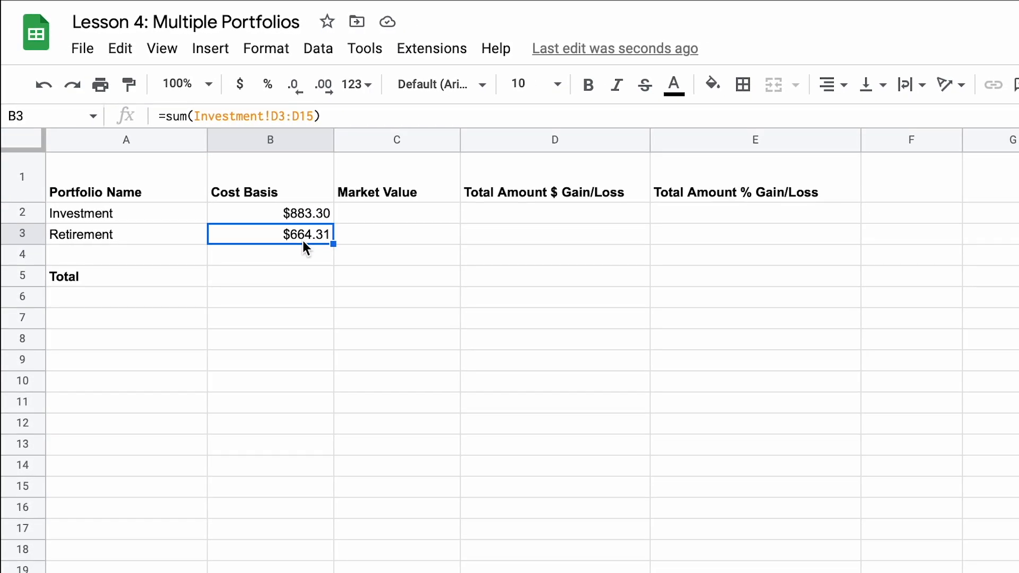
# Step: In B2's sum formula, replace the Investment sheet name with INDIRECT("'"&A2 so it refers to the portfolio name cell
pyautogui.click(301, 215)
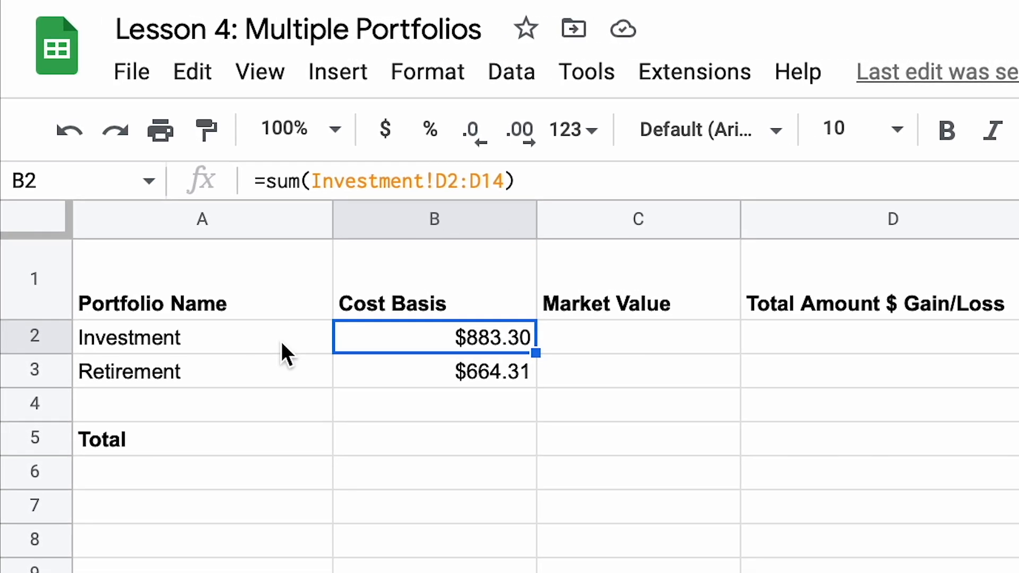
pyautogui.moveTo(312, 181); pyautogui.dragTo(423, 175)
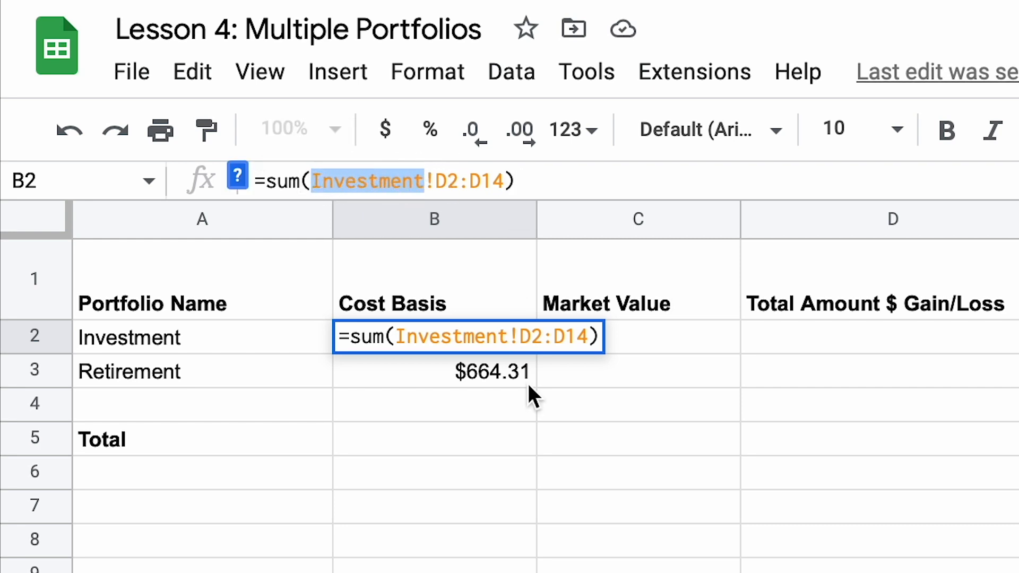
pyautogui.press('BackSpace')
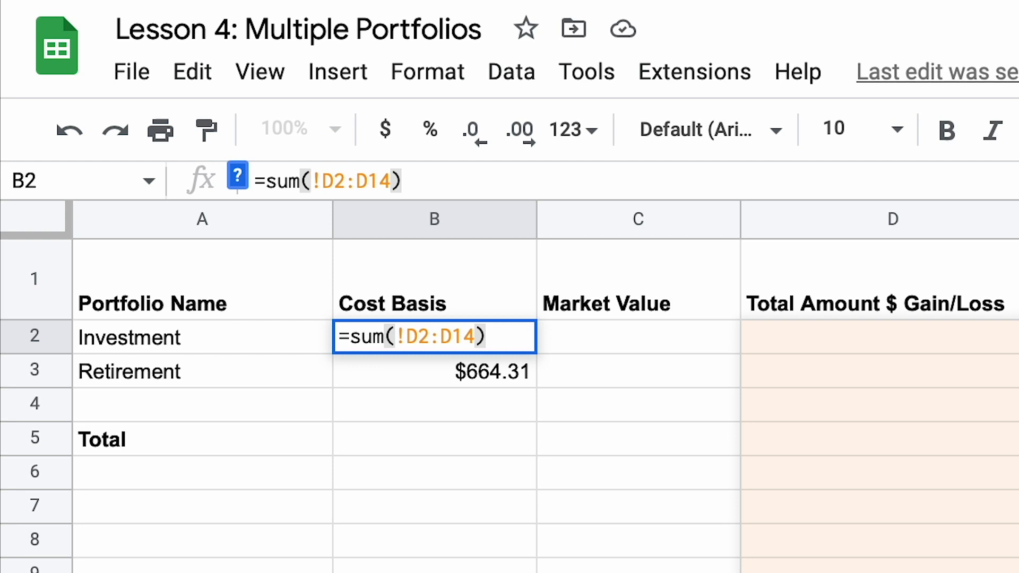
pyautogui.write('INDIR')
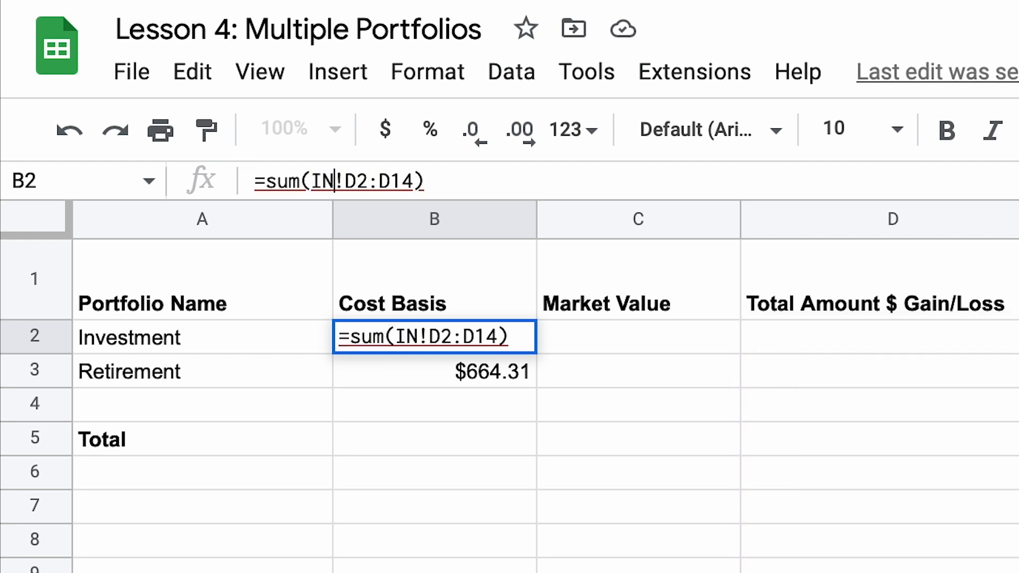
pyautogui.write('ECT')
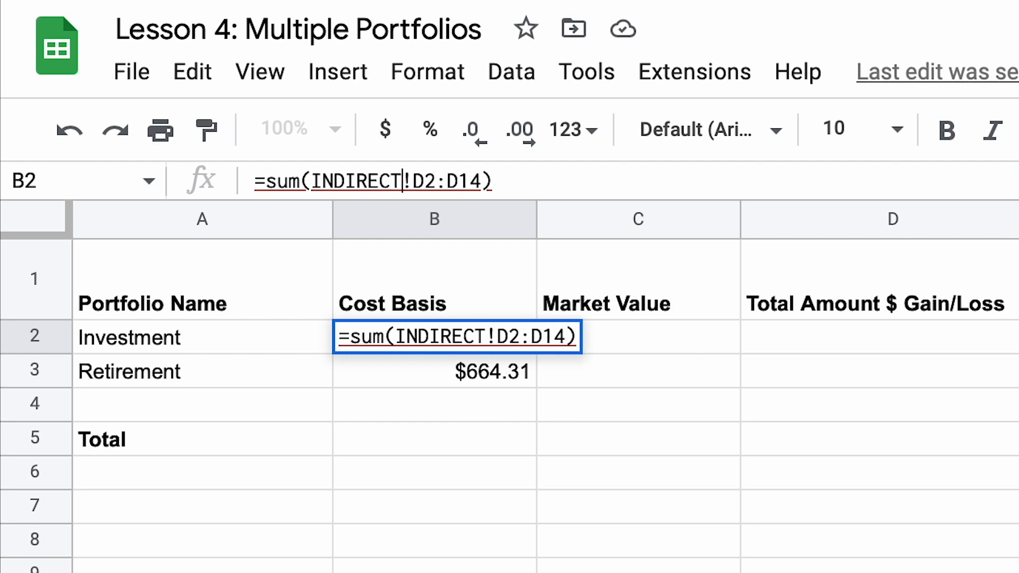
pyautogui.write('(')
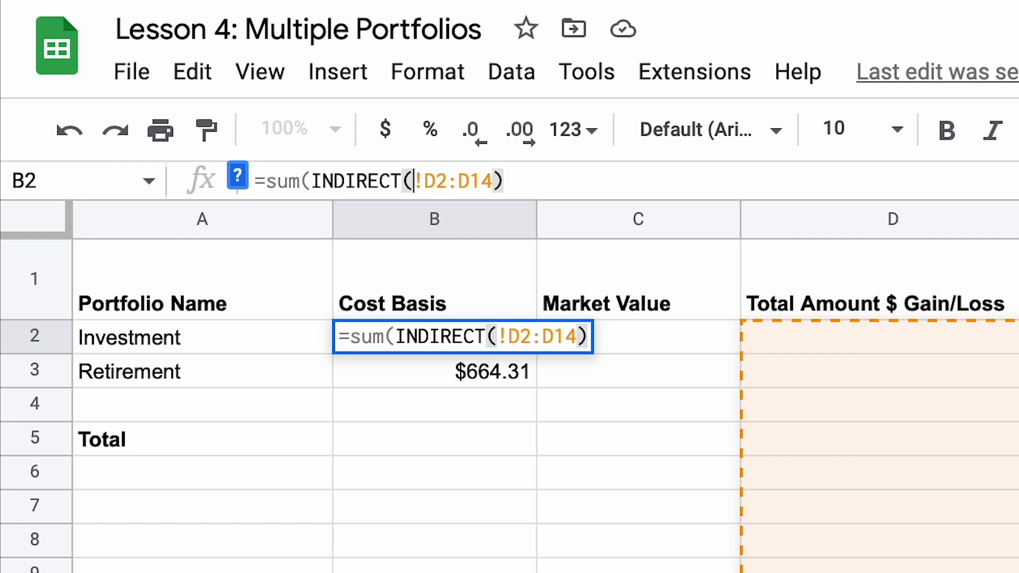
pyautogui.write('"')
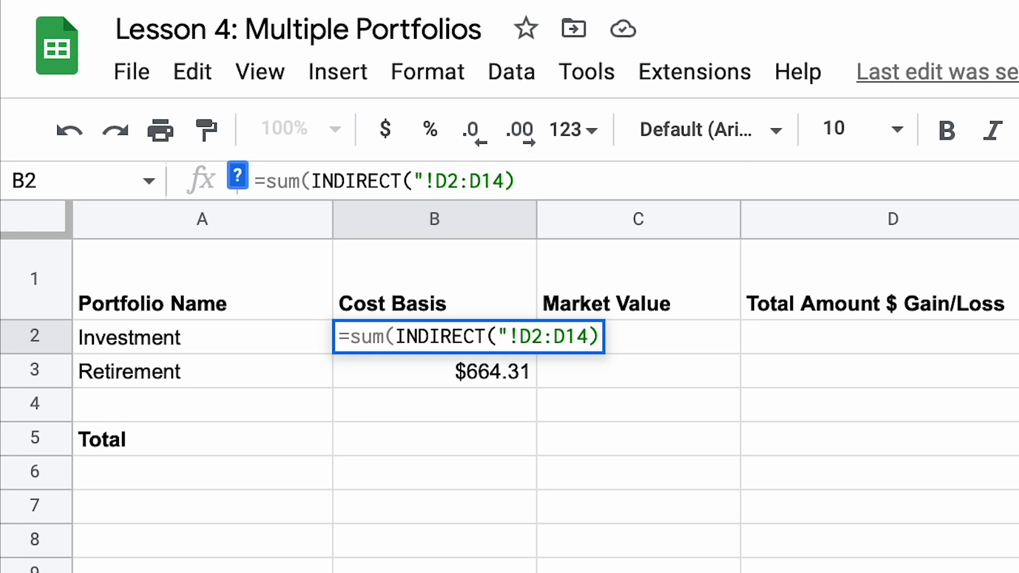
pyautogui.write("'")
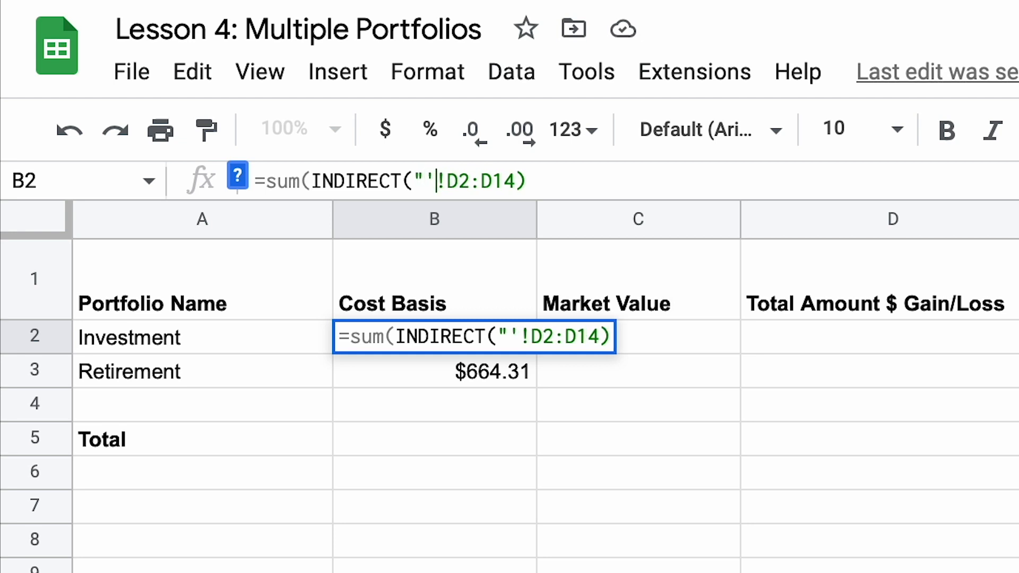
pyautogui.write('"')
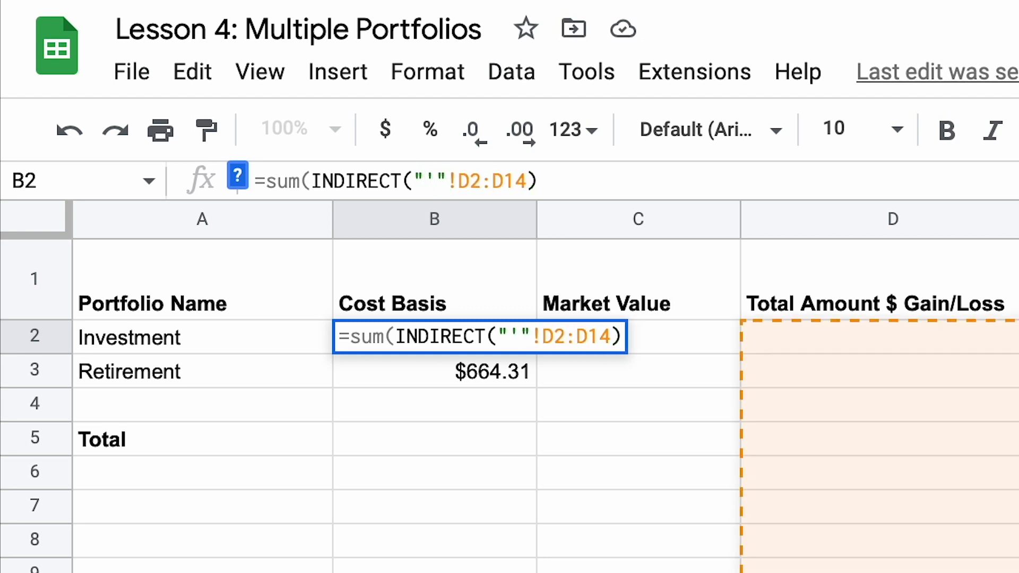
pyautogui.write('&')
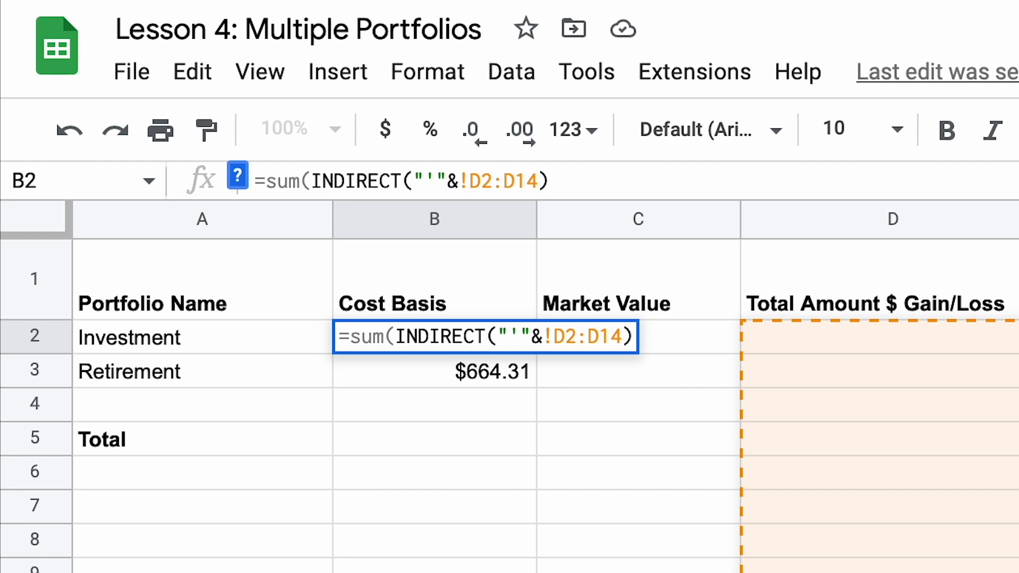
pyautogui.write('A')
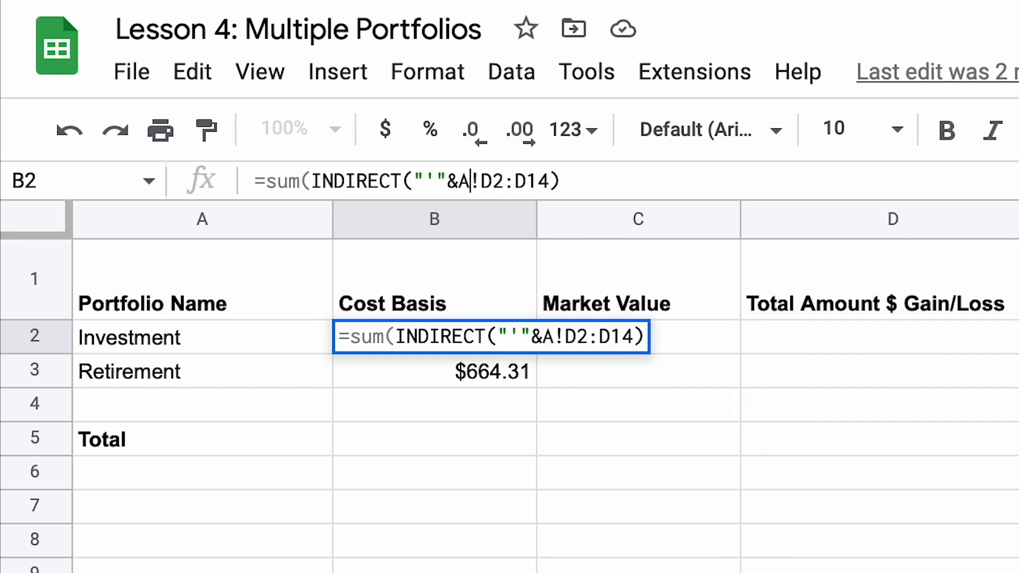
pyautogui.write('2')
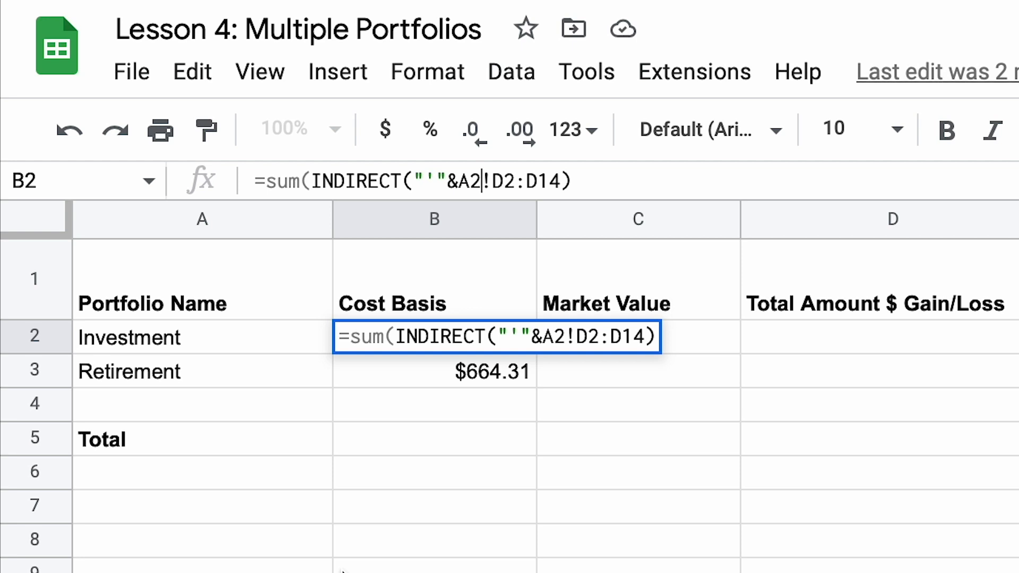
# Step: Complete the range reference in B2 so the formula reads =sum(INDIRECT("'"&A2&"'!D2:D14"))
pyautogui.write('&')
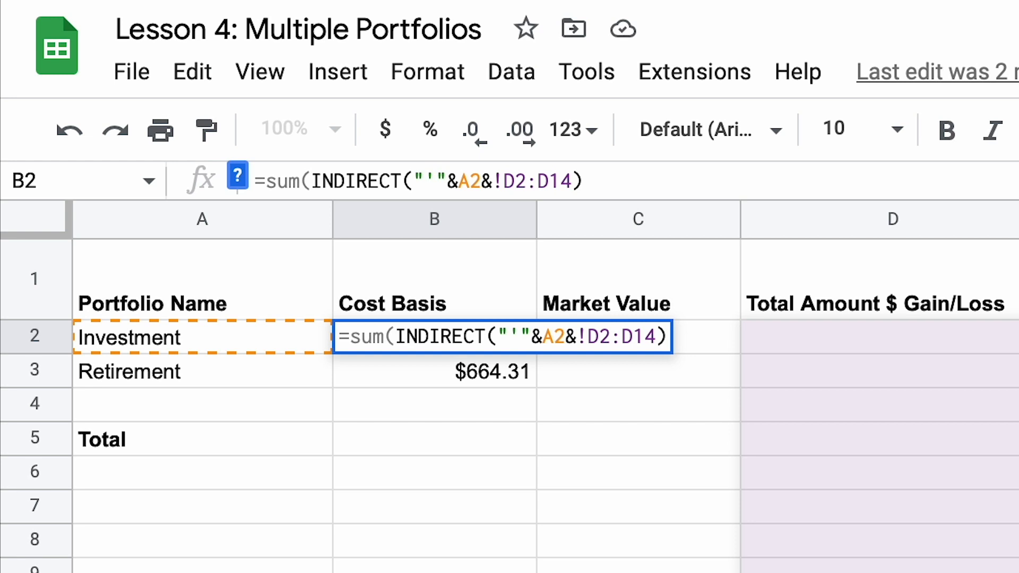
pyautogui.write('"\'')
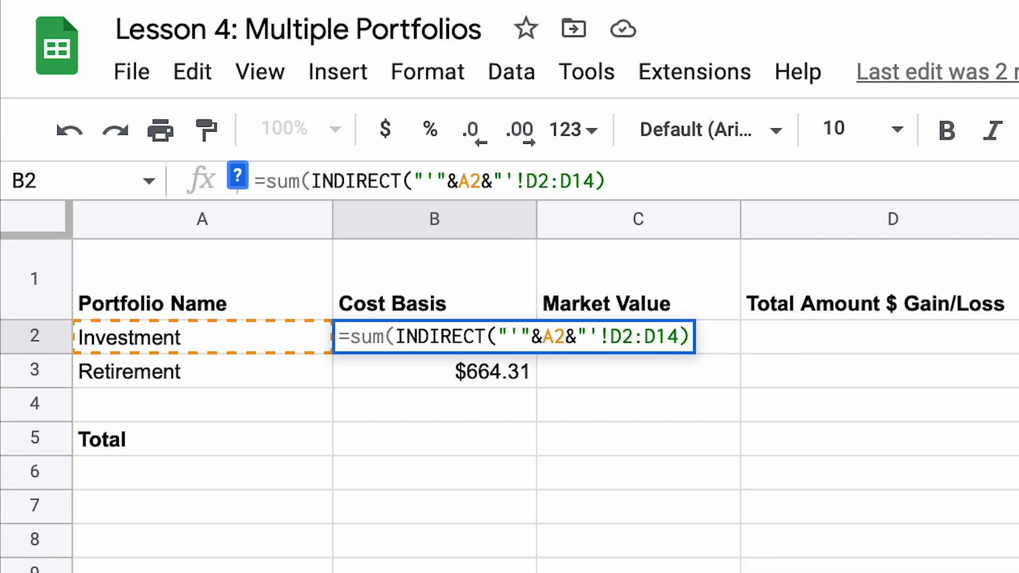
pyautogui.press('Right')
pyautogui.press('Right')
pyautogui.press('Right')
pyautogui.press('Left')
pyautogui.press('Left')
pyautogui.press('Right')
pyautogui.press('Right')
pyautogui.press('Right')
pyautogui.press('Right')
pyautogui.press('Right')
pyautogui.press('Right')
pyautogui.write('"')
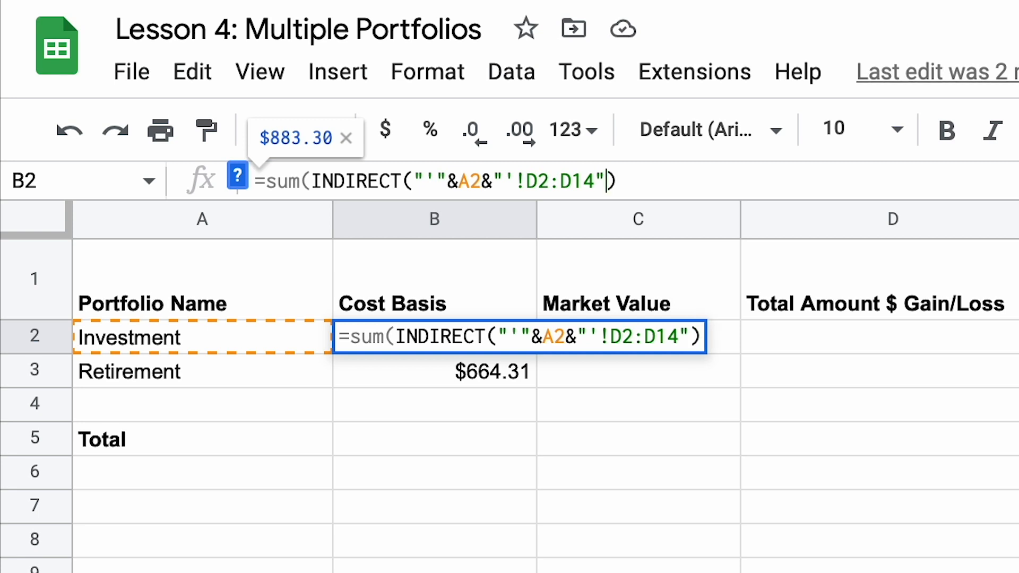
pyautogui.write(')')
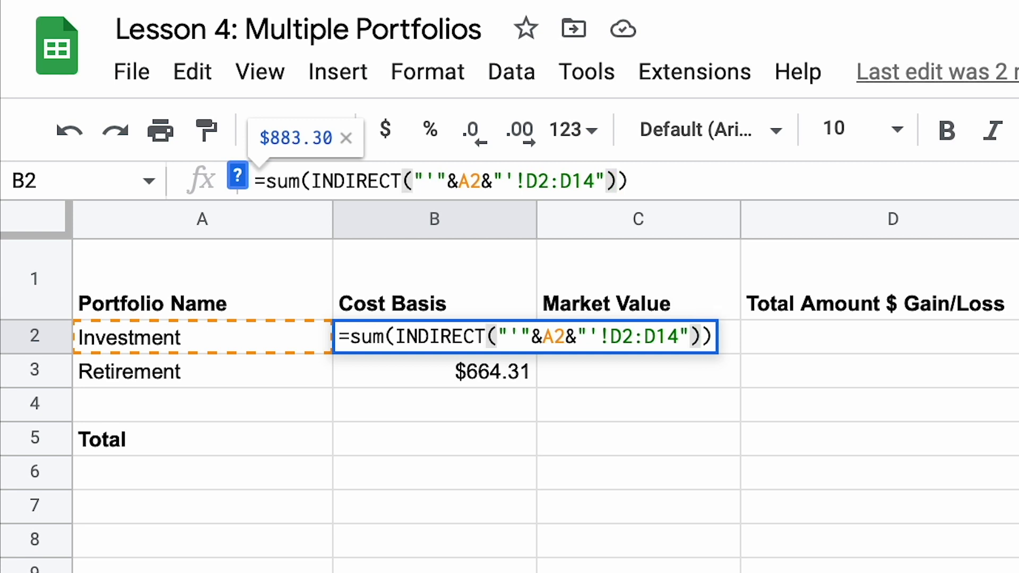
pyautogui.press('Return')
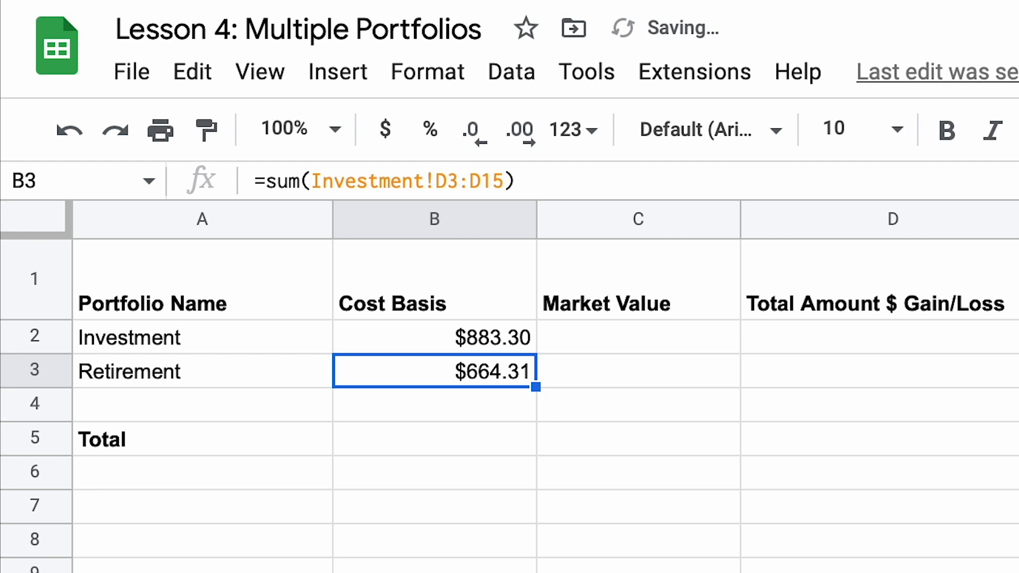
# Step: Check the A2 reference inside B2's formula and copy the formula down to the Retirement row in B3
pyautogui.click(502, 338)
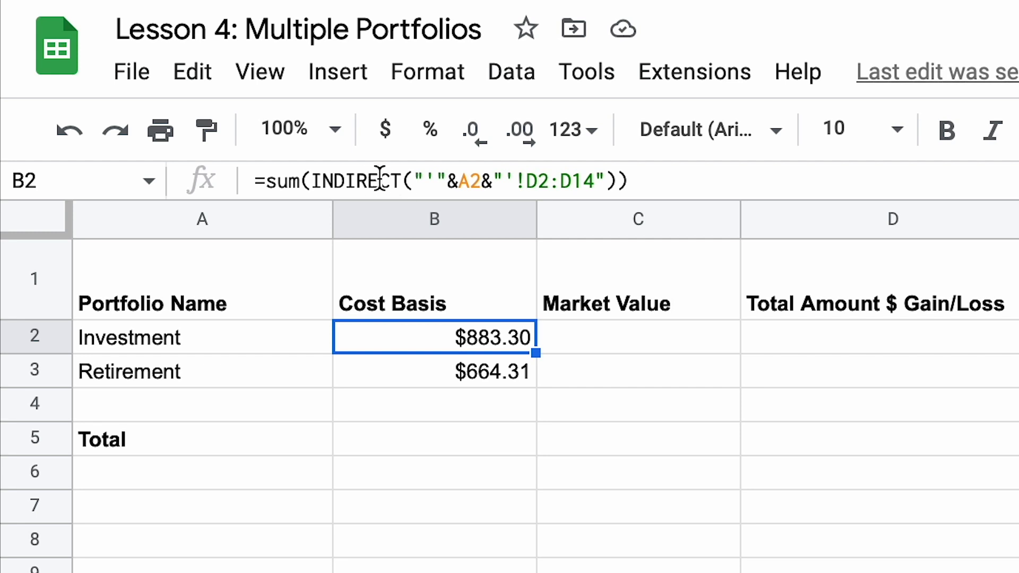
pyautogui.click(464, 183)
pyautogui.doubleClick(470, 183)
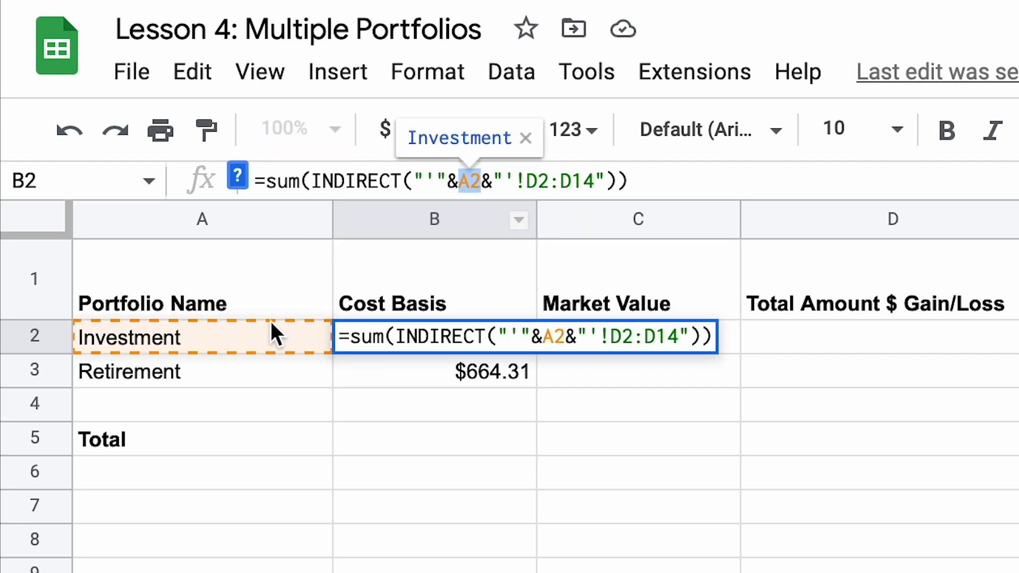
pyautogui.press('Return')
pyautogui.click(466, 341)
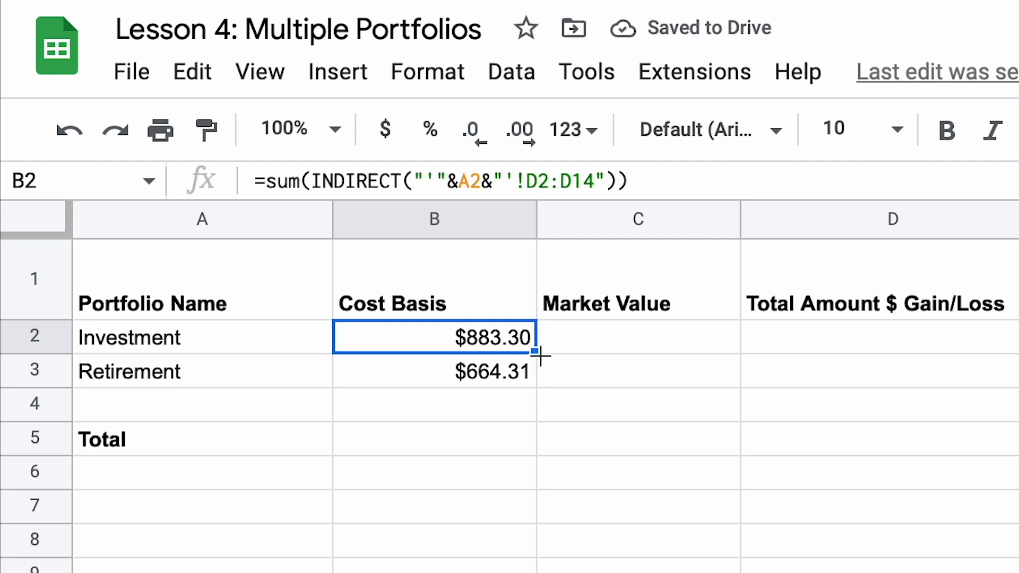
pyautogui.moveTo(540, 357); pyautogui.dragTo(535, 384)
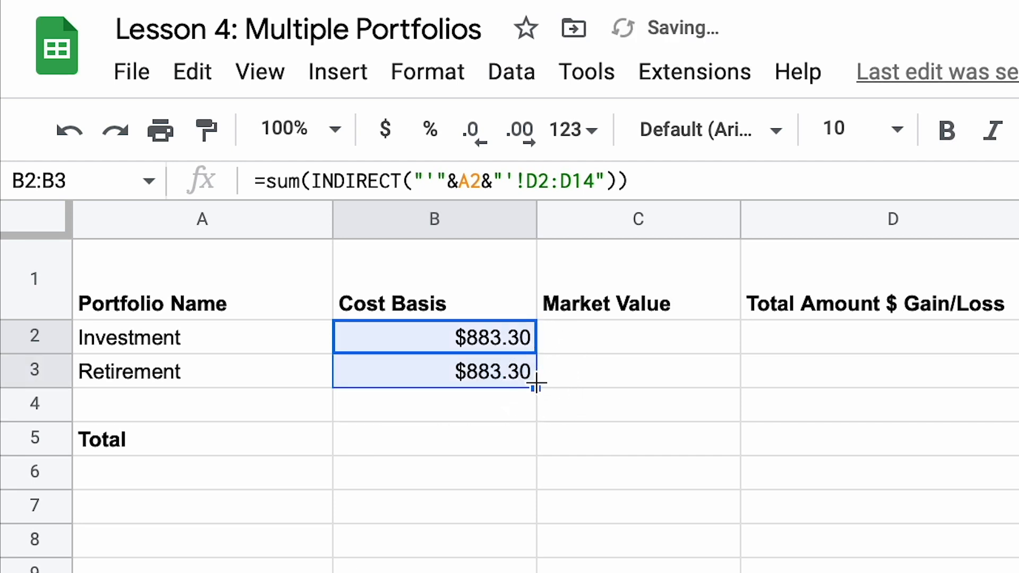
pyautogui.click(465, 377)
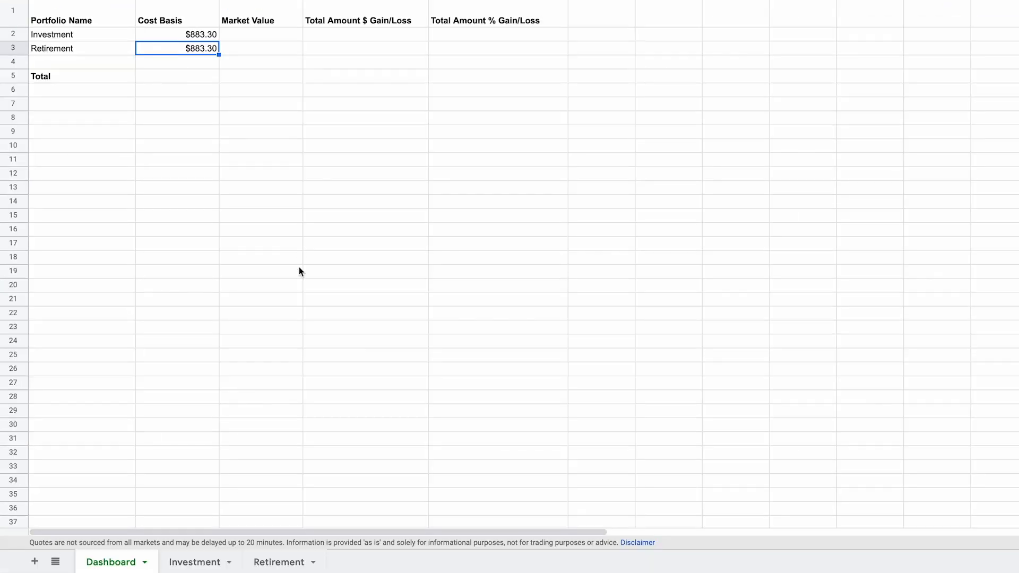
# Step: On the Retirement sheet, set the quantities to 1 for LON:RR, 3 for NYSE:X and 5 for NASDAQ:GOOG
pyautogui.click(269, 562)
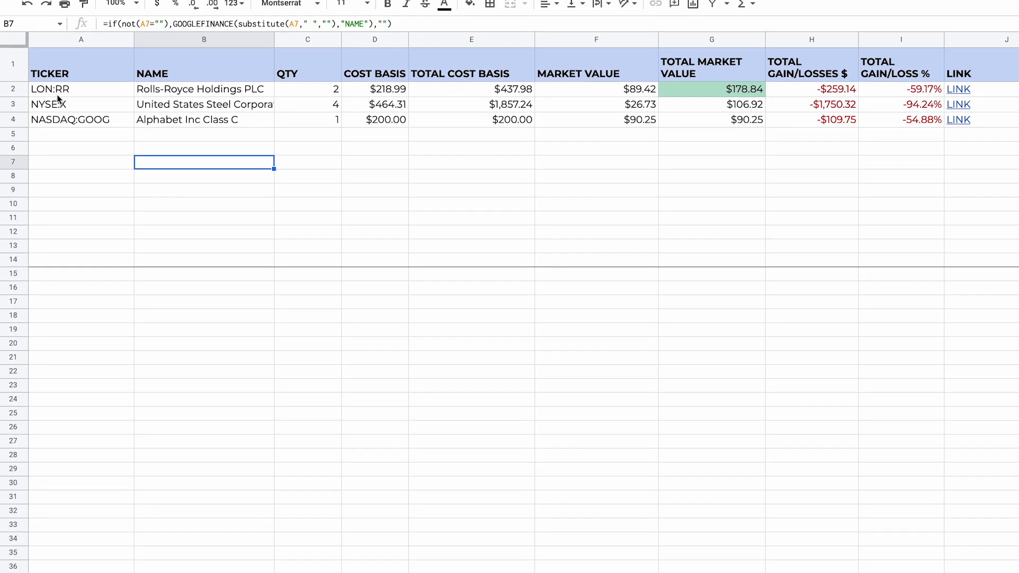
pyautogui.click(332, 103)
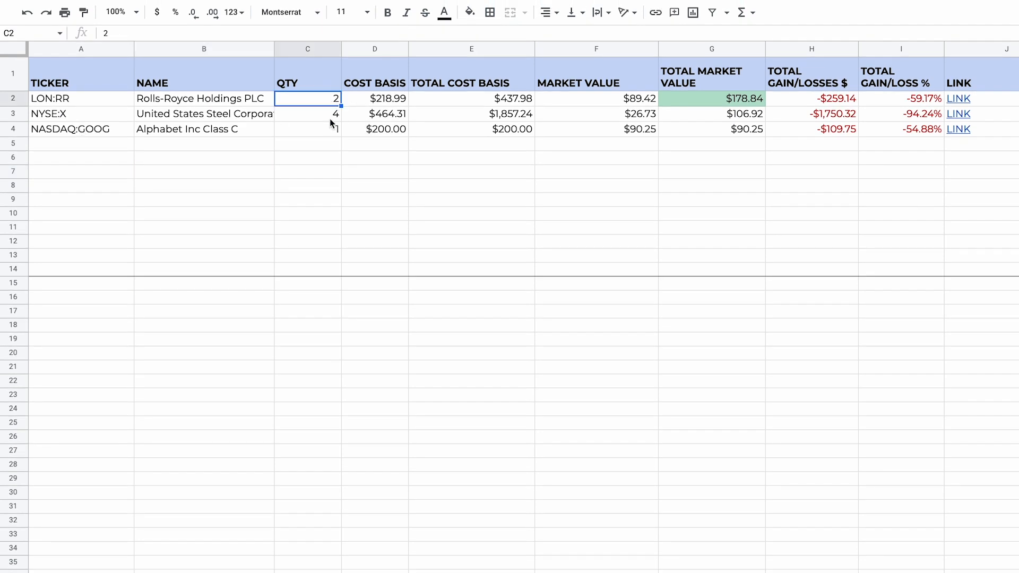
pyautogui.write('1')
pyautogui.press('Return')
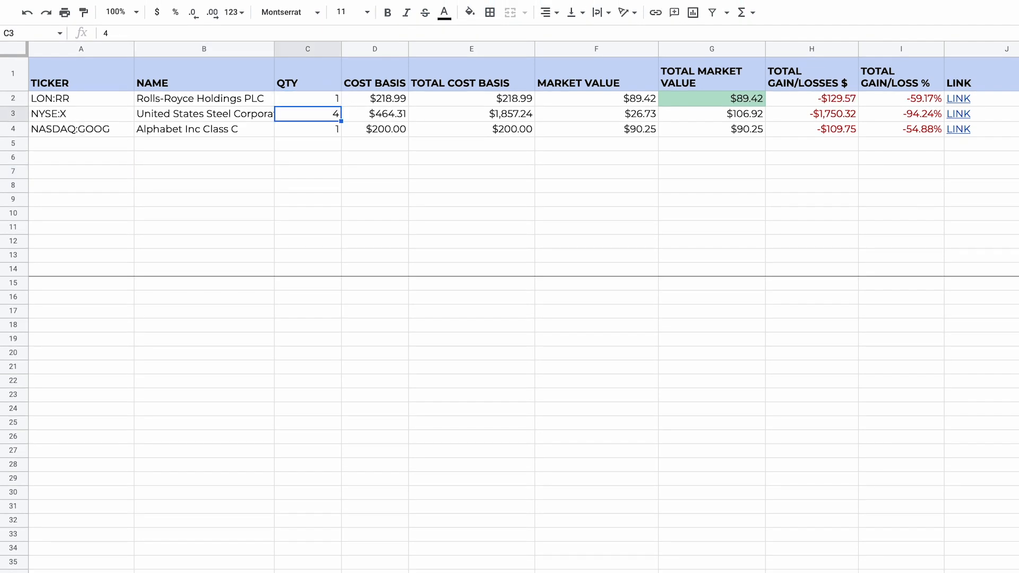
pyautogui.write('3')
pyautogui.press('Return')
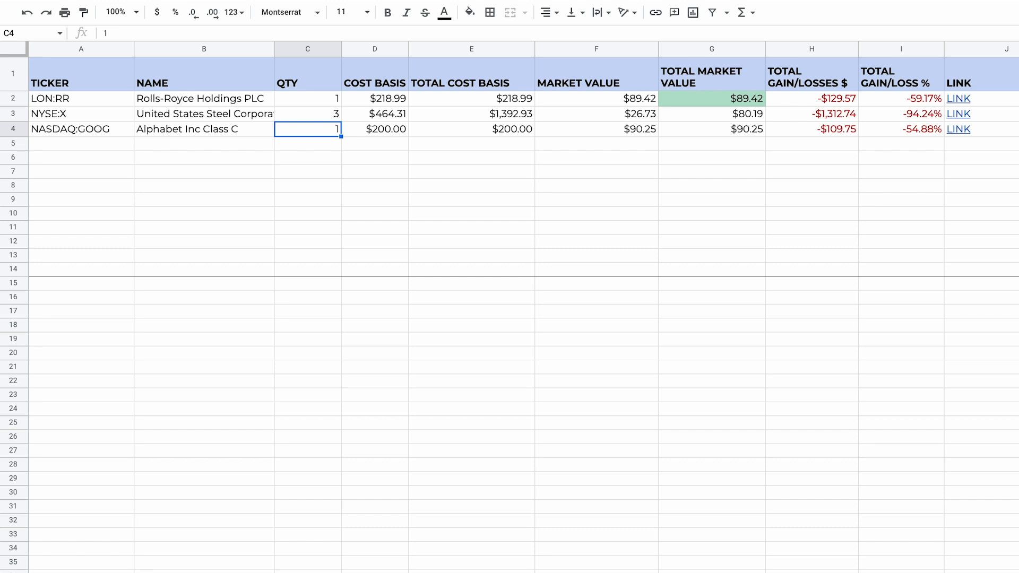
pyautogui.write('5')
pyautogui.press('Return')
# Step: Set the Rolls-Royce cost basis in D2 of the Retirement sheet to 128.99
pyautogui.click(393, 104)
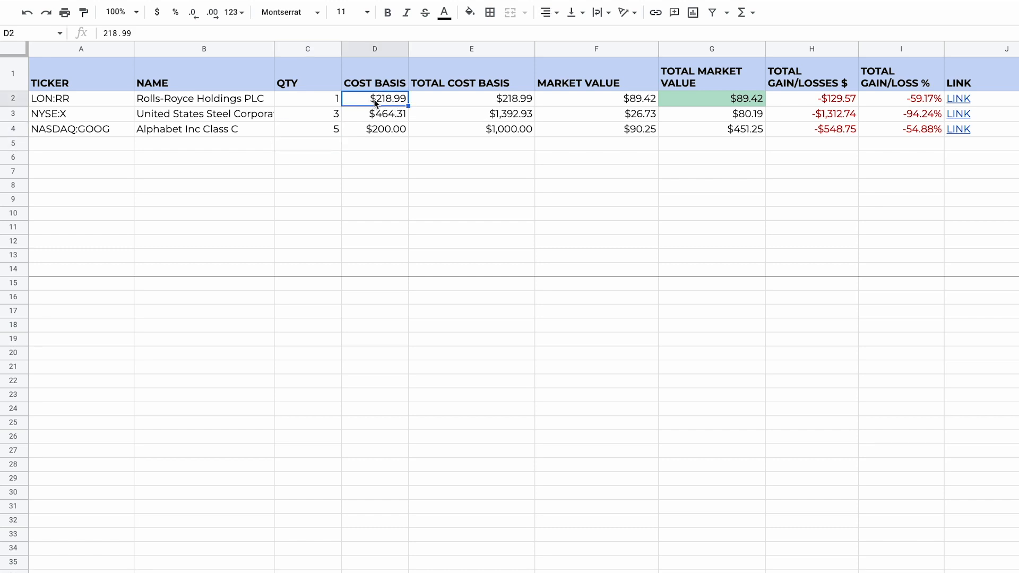
pyautogui.doubleClick(375, 103)
pyautogui.press('BackSpace')
pyautogui.write('9')
pyautogui.press('BackSpace')
pyautogui.write('2')
pyautogui.press('Return')
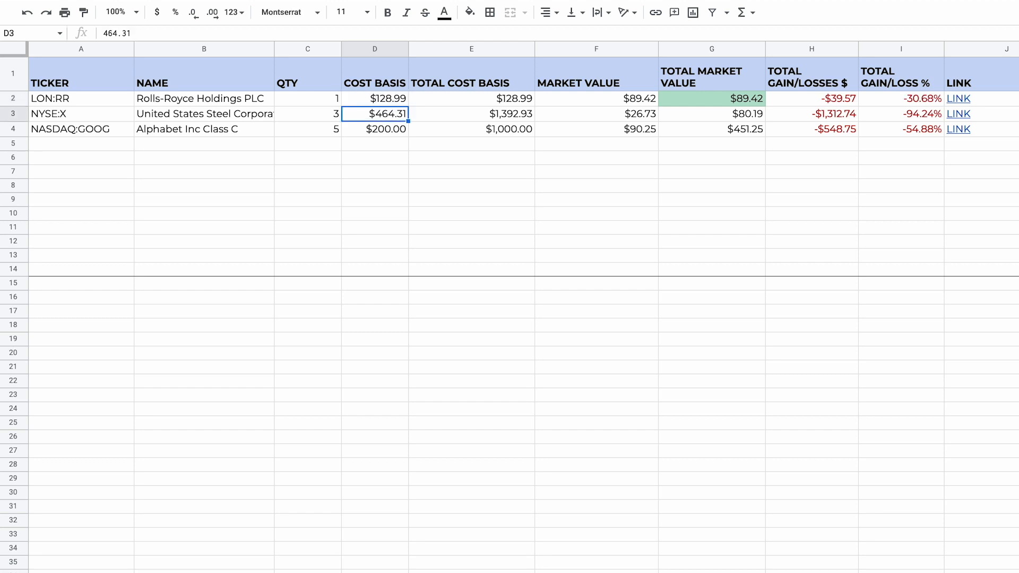
# Step: Set the cost basis to 100 for NASDAQ:GOOG in D4 and 364.31 for NYSE:X in D3
pyautogui.doubleClick(395, 132)
pyautogui.press('BackSpace')
pyautogui.write('1')
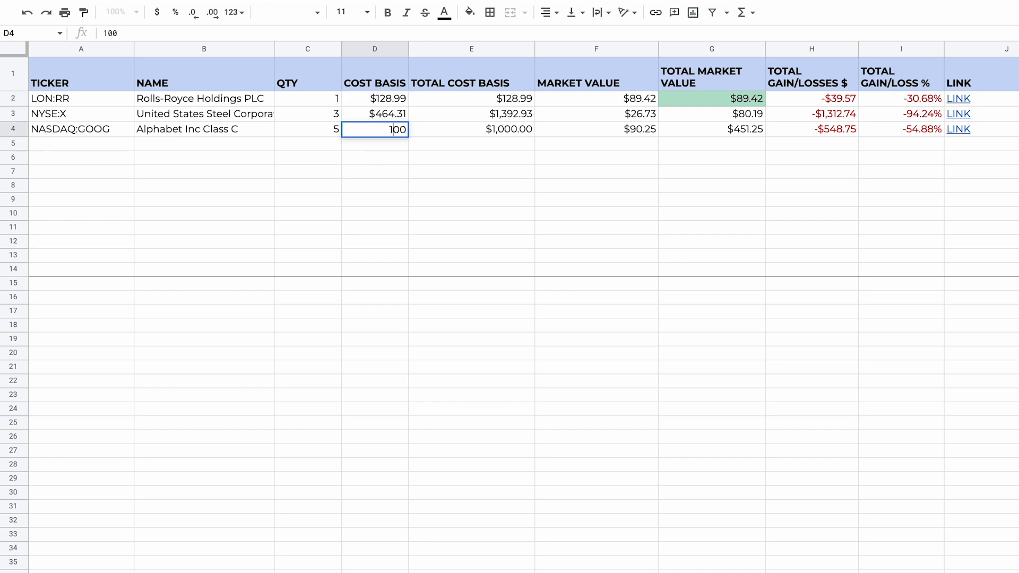
pyautogui.press('Return')
pyautogui.doubleClick(383, 115)
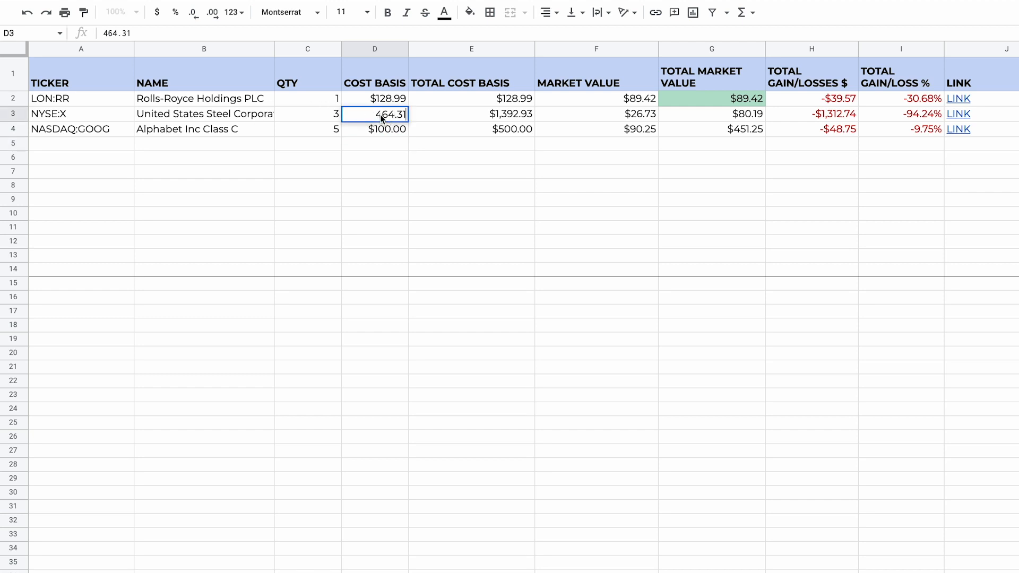
pyautogui.click(383, 115)
pyautogui.press('BackSpace')
pyautogui.write('3')
pyautogui.press('Return')
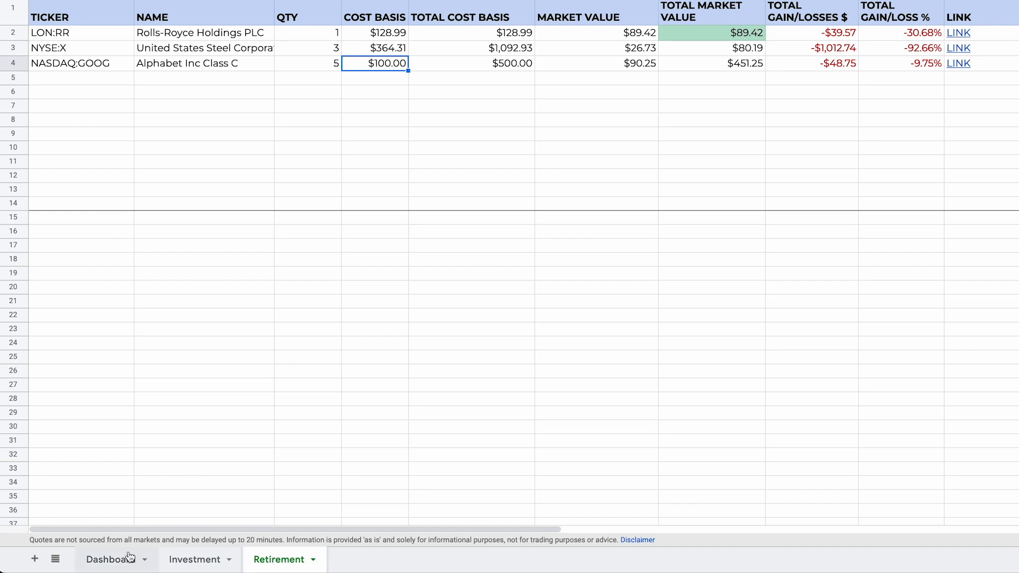
# Step: On the Dashboard, make B2 sum the entire column D with =sum(INDIRECT("'"&A2&"'!D:D"))
pyautogui.click(127, 560)
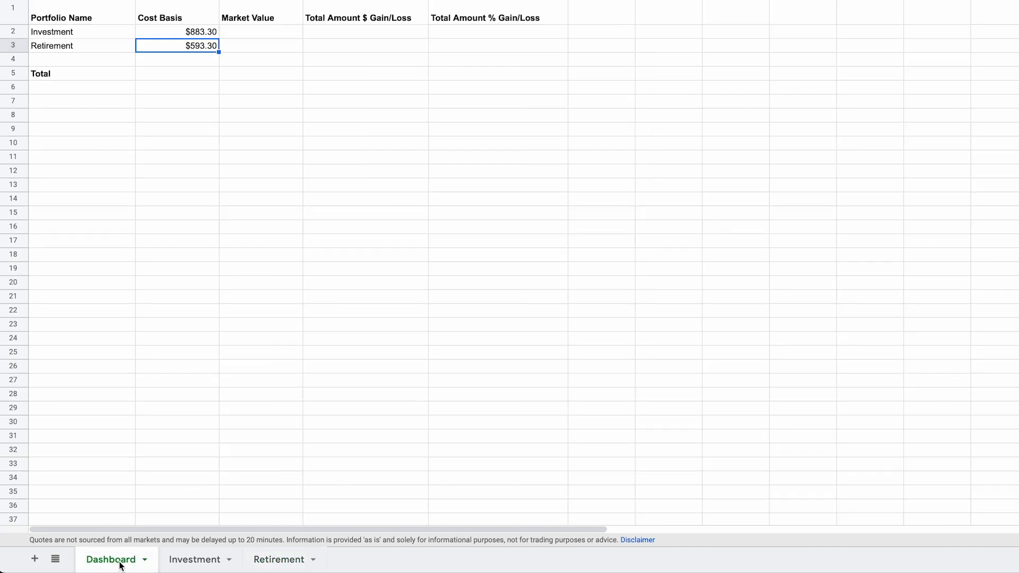
pyautogui.click(218, 89)
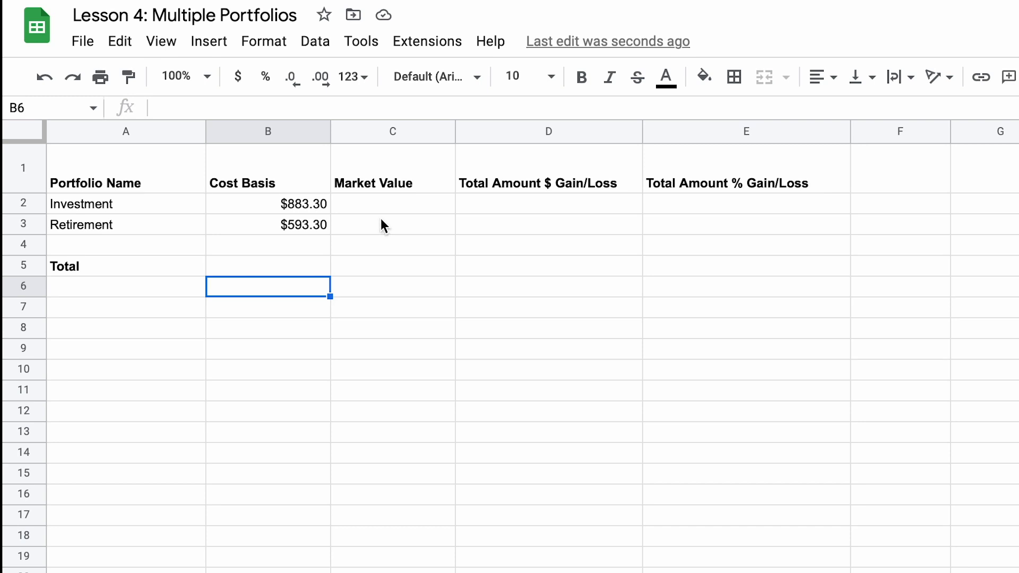
pyautogui.click(316, 204)
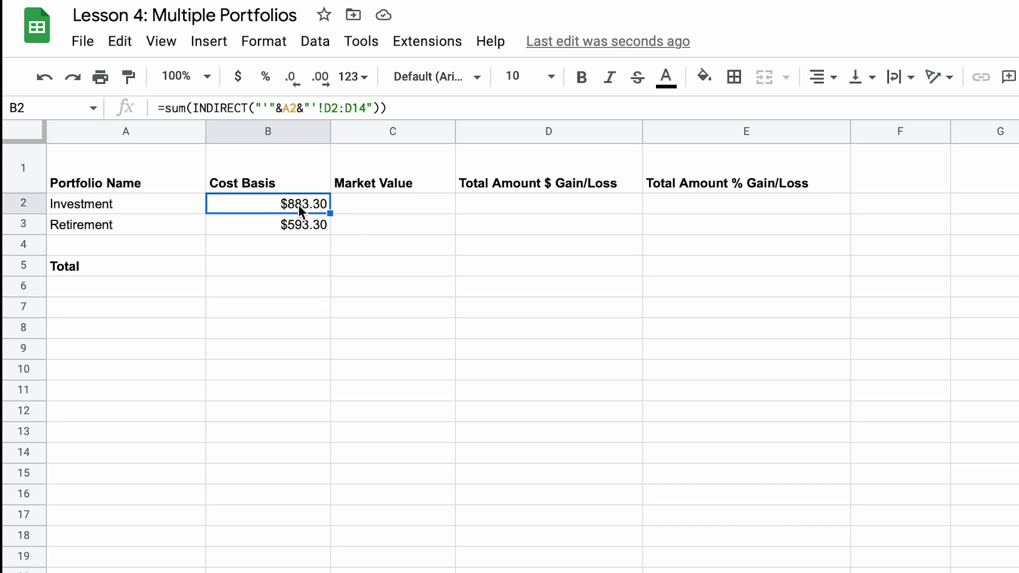
pyautogui.click(341, 108)
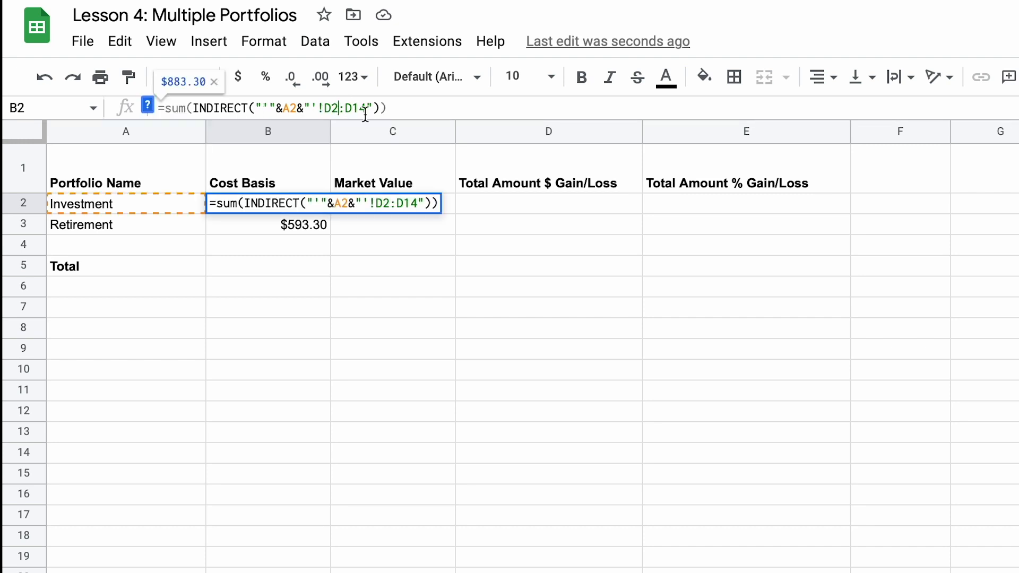
pyautogui.press('BackSpace')
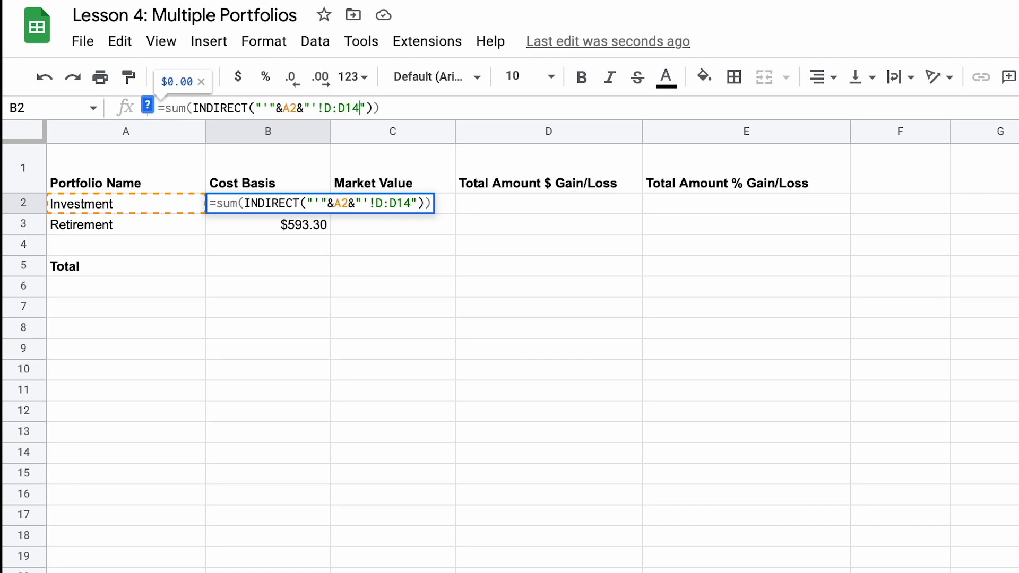
pyautogui.press('BackSpace')
pyautogui.press('BackSpace')
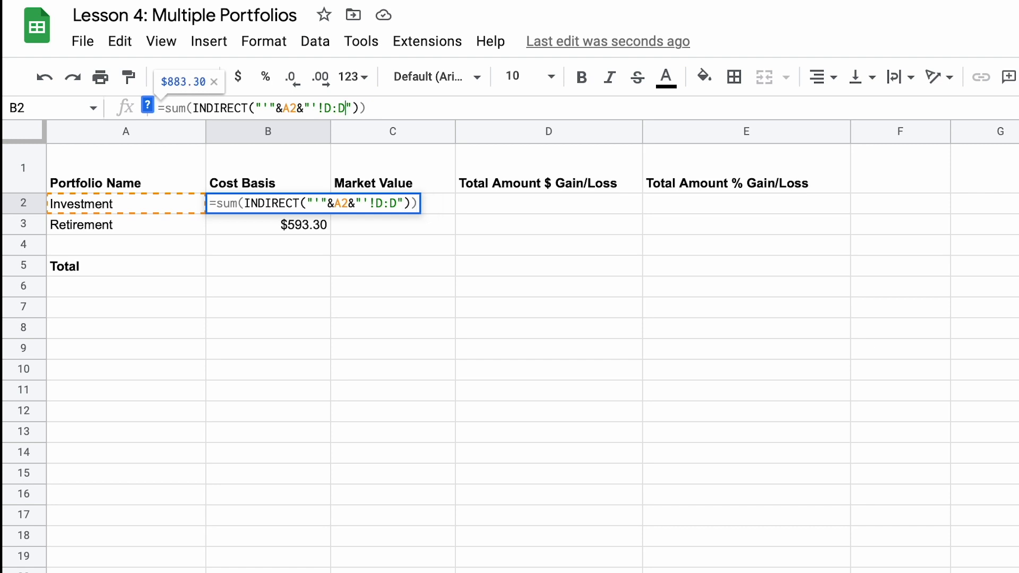
pyautogui.press('Return')
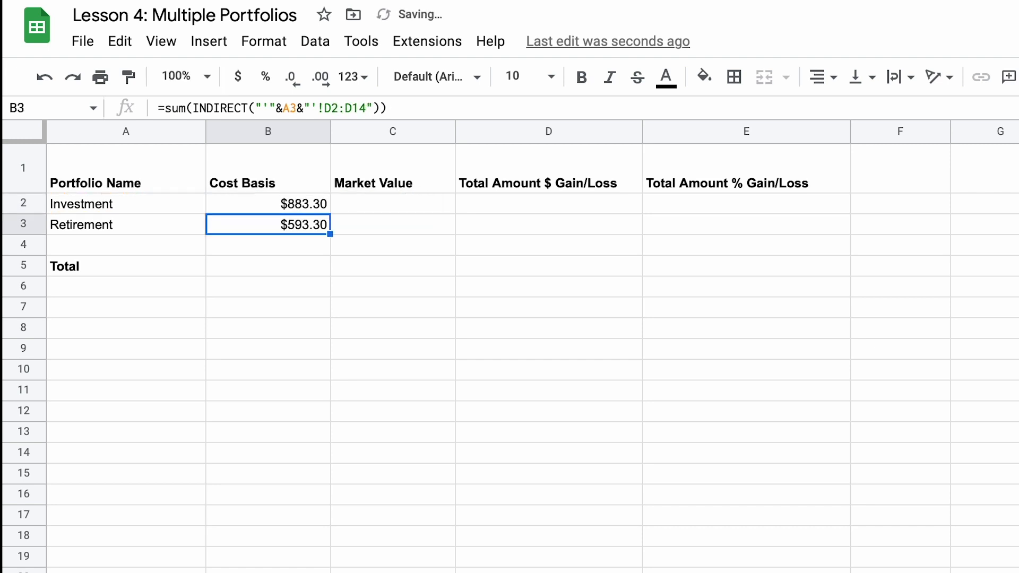
# Step: Check column D on the Investment sheet and copy the Dashboard's B2 formula down to the Retirement row in B3
pyautogui.click(298, 200)
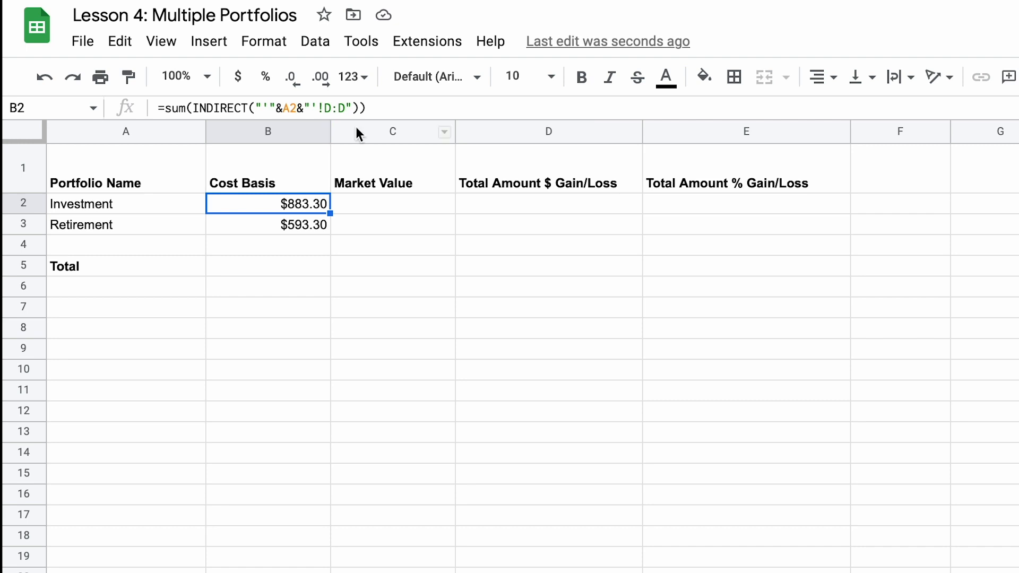
pyautogui.click(456, 571)
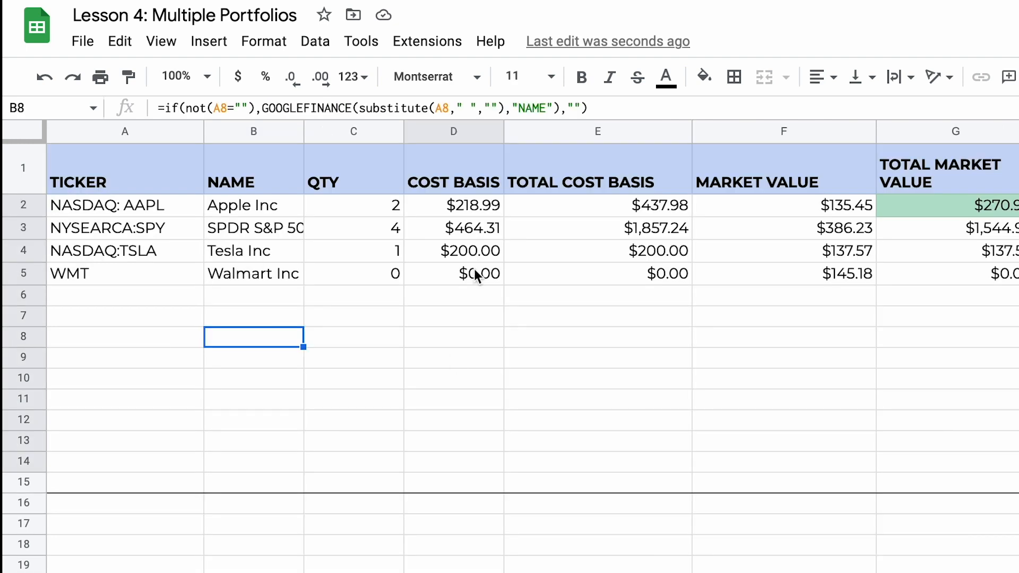
pyautogui.click(474, 133)
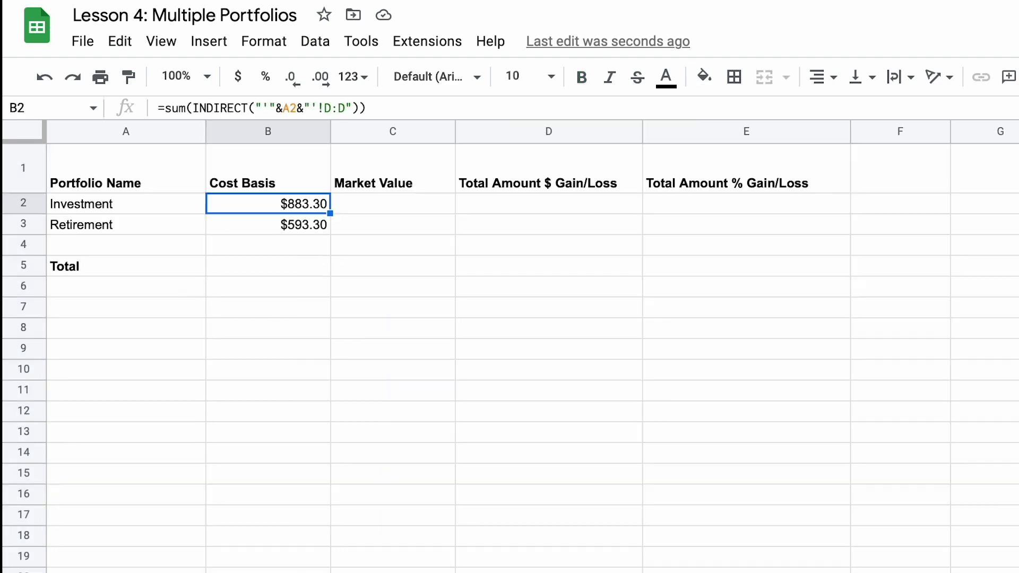
pyautogui.moveTo(330, 213); pyautogui.dragTo(329, 230)
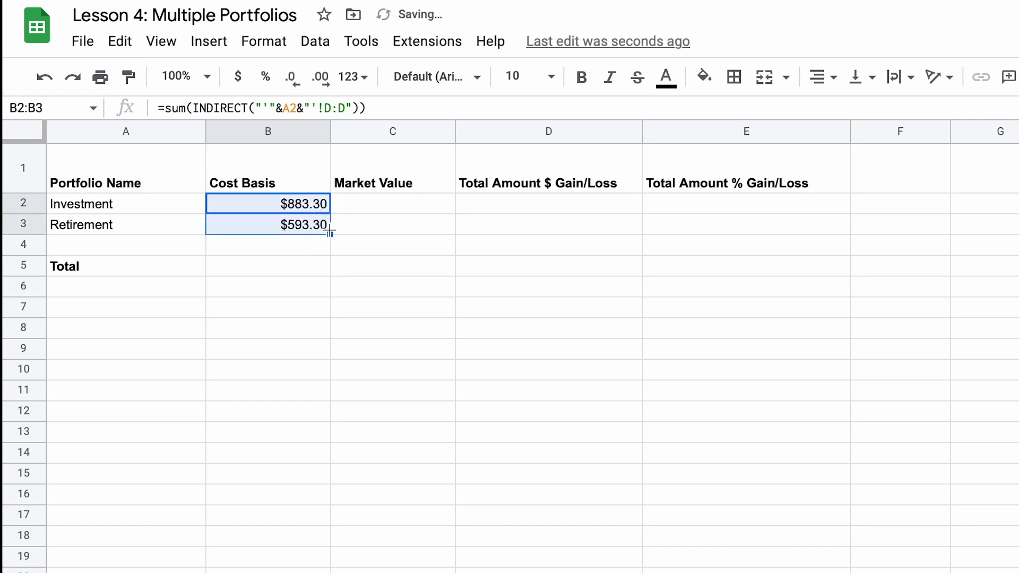
# Step: Total the portfolio cost bases in B5 with =sum(B2:B3) and check the cell's formula
pyautogui.click(305, 267)
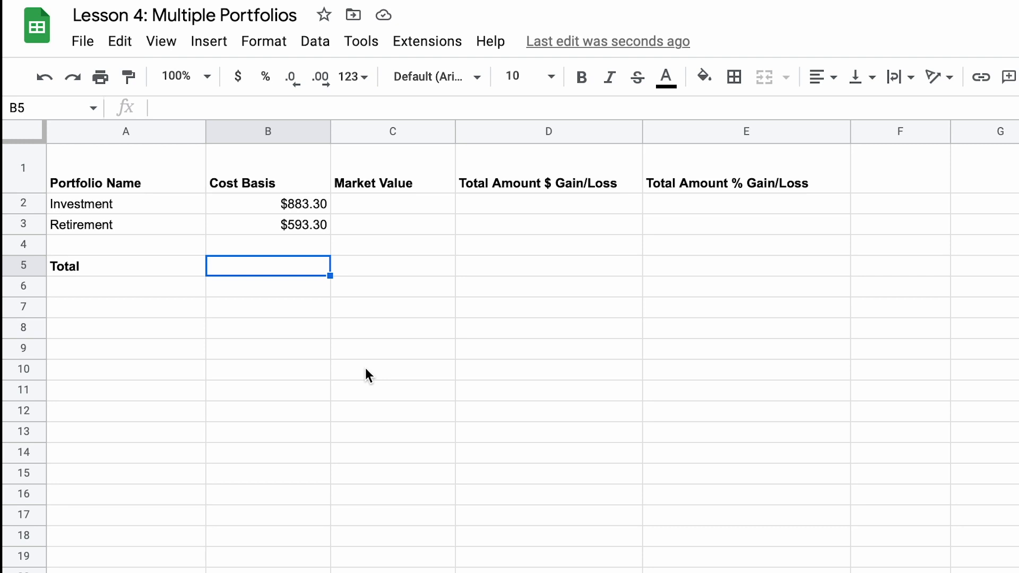
pyautogui.write('=sum(')
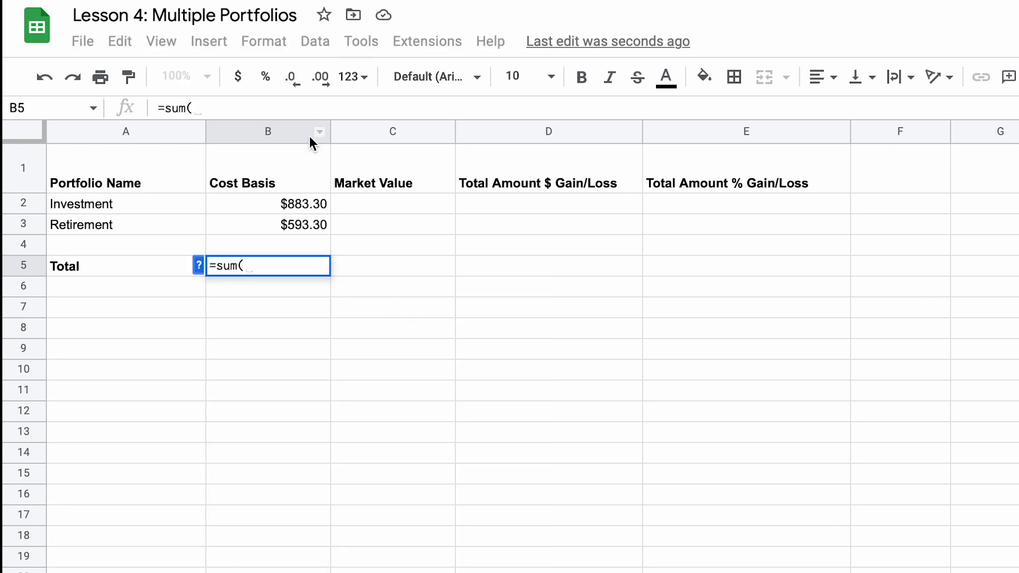
pyautogui.click(283, 203)
pyautogui.moveTo(283, 204); pyautogui.dragTo(282, 224)
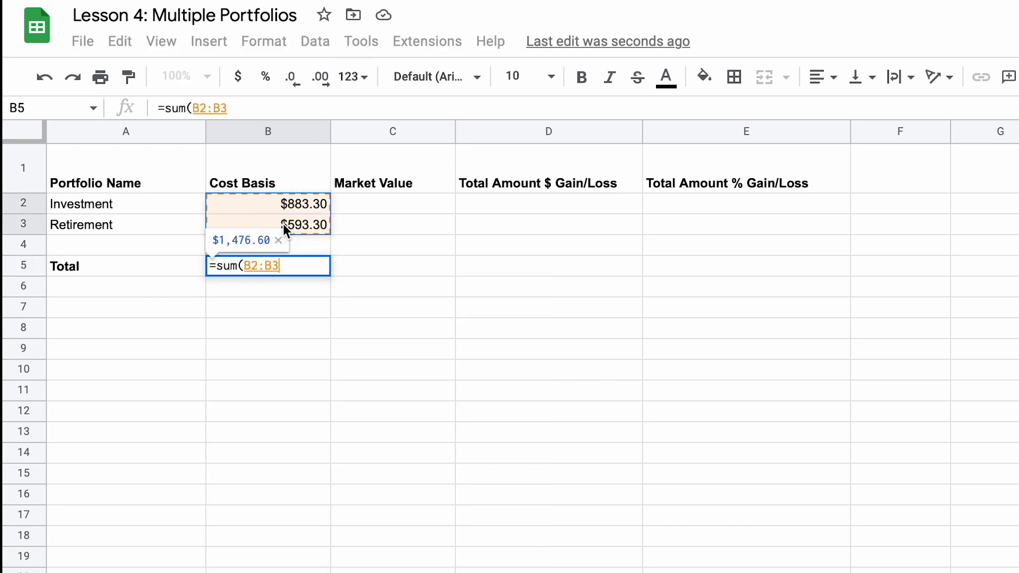
pyautogui.press('Return')
pyautogui.click(361, 572)
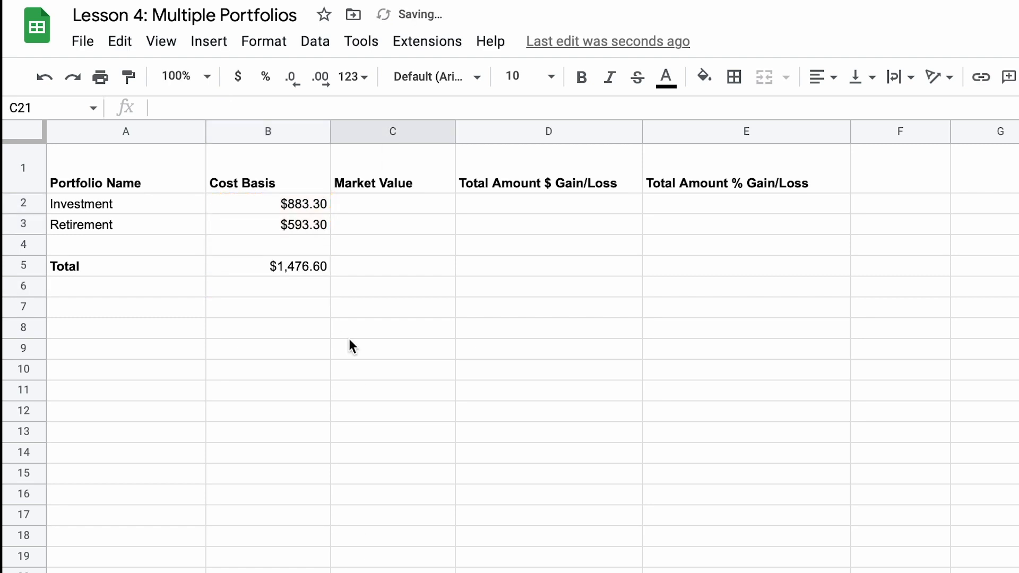
pyautogui.click(295, 270)
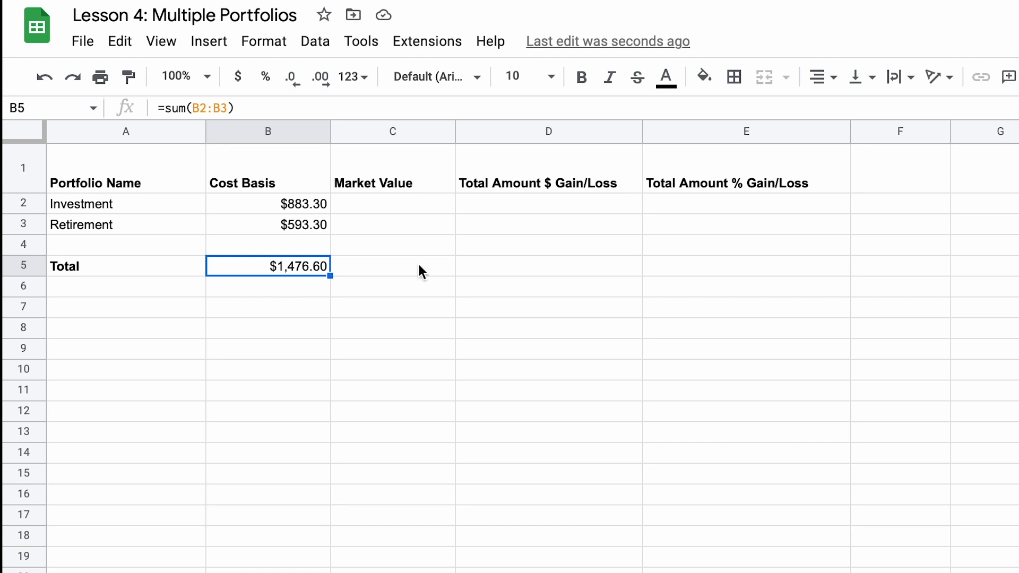
# Step: Try to copy the Investment cost basis formula from B2 across to the Market Value cell C2
pyautogui.press('Up')
pyautogui.press('Up')
pyautogui.press('Up')
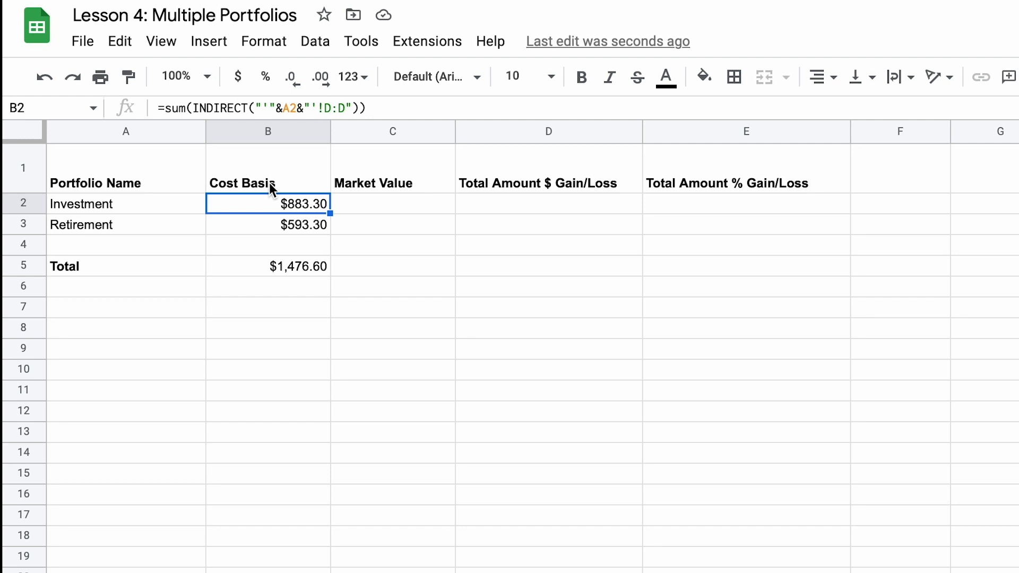
pyautogui.click(330, 214)
pyautogui.moveTo(330, 213); pyautogui.dragTo(355, 214)
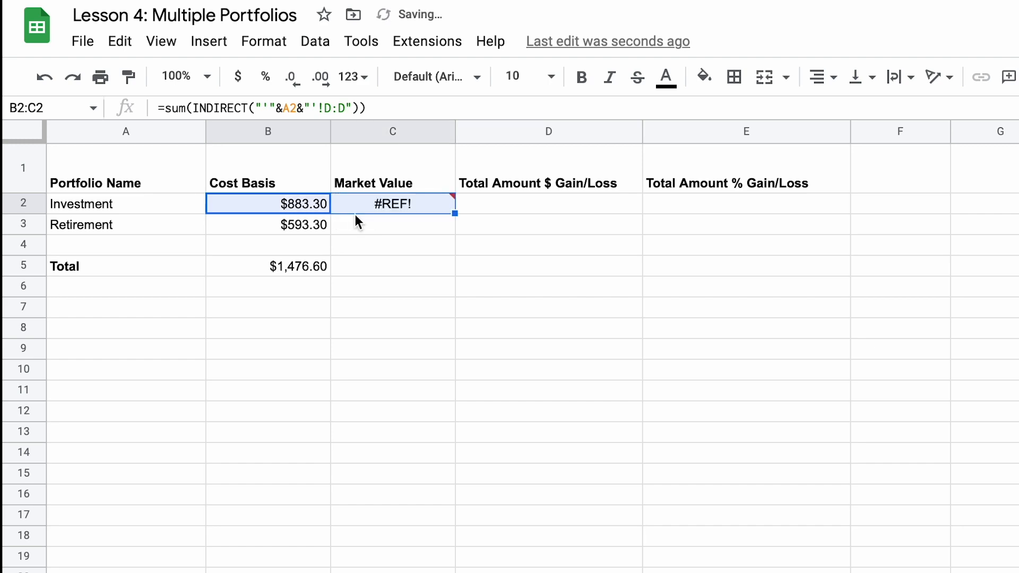
# Step: Point the portfolio name reference in C2's INDIRECT formula to A2 and check the formula
pyautogui.click(401, 209)
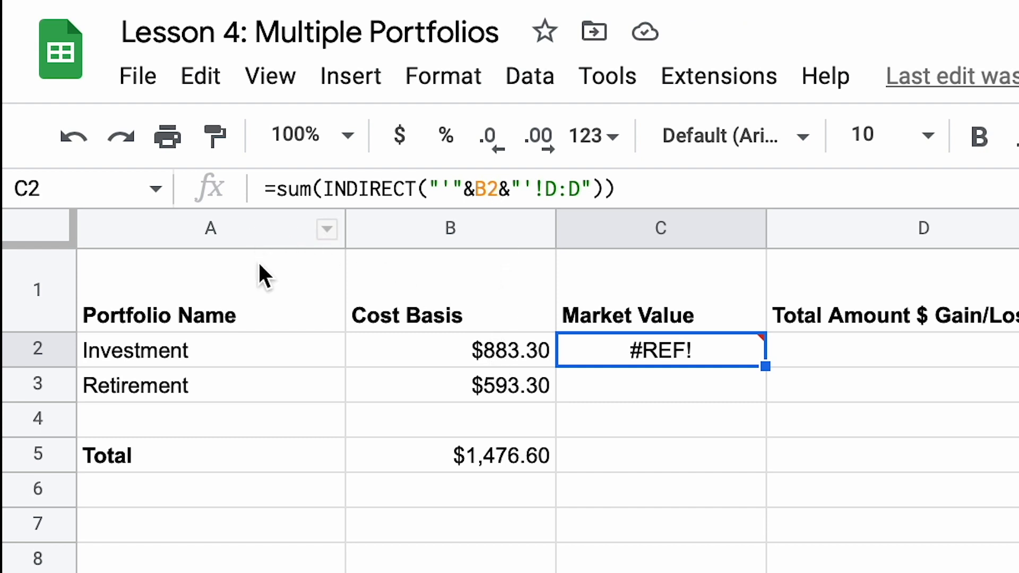
pyautogui.click(496, 190)
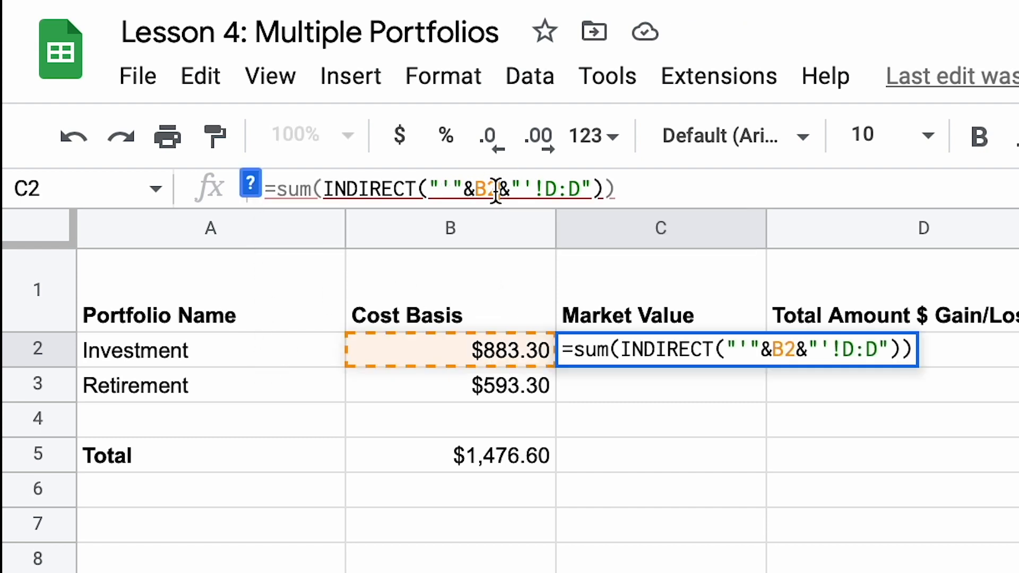
pyautogui.press('Return')
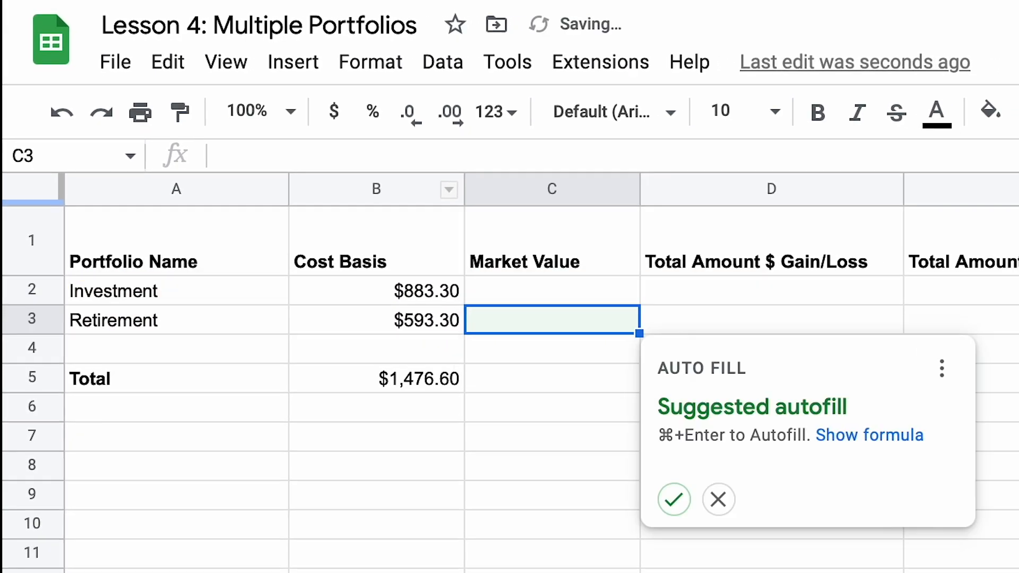
pyautogui.click(606, 296)
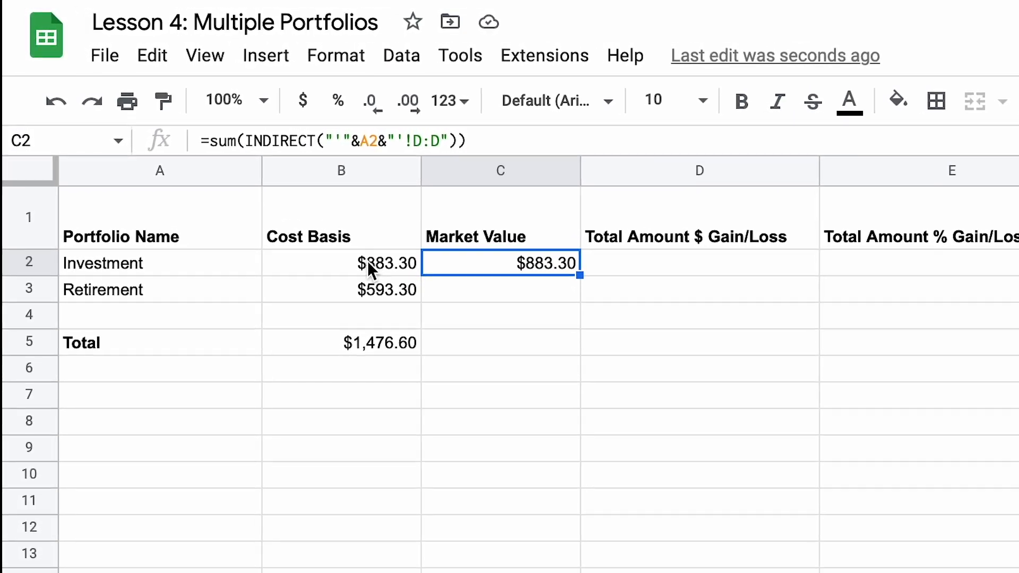
# Step: Lock the column of B2's portfolio name reference as $A2 and copy the formula across to C2
pyautogui.click(368, 260)
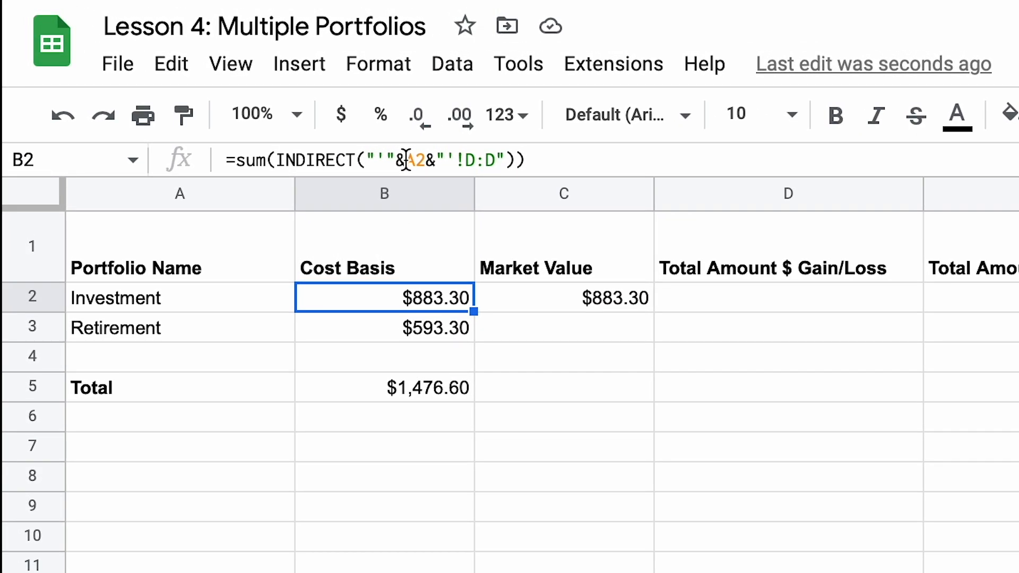
pyautogui.click(405, 159)
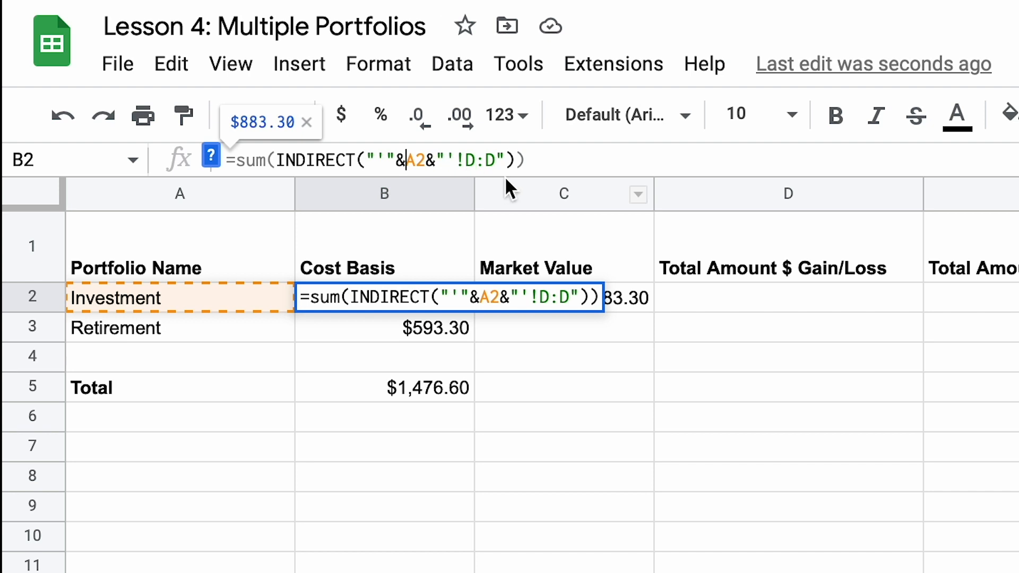
pyautogui.write('$')
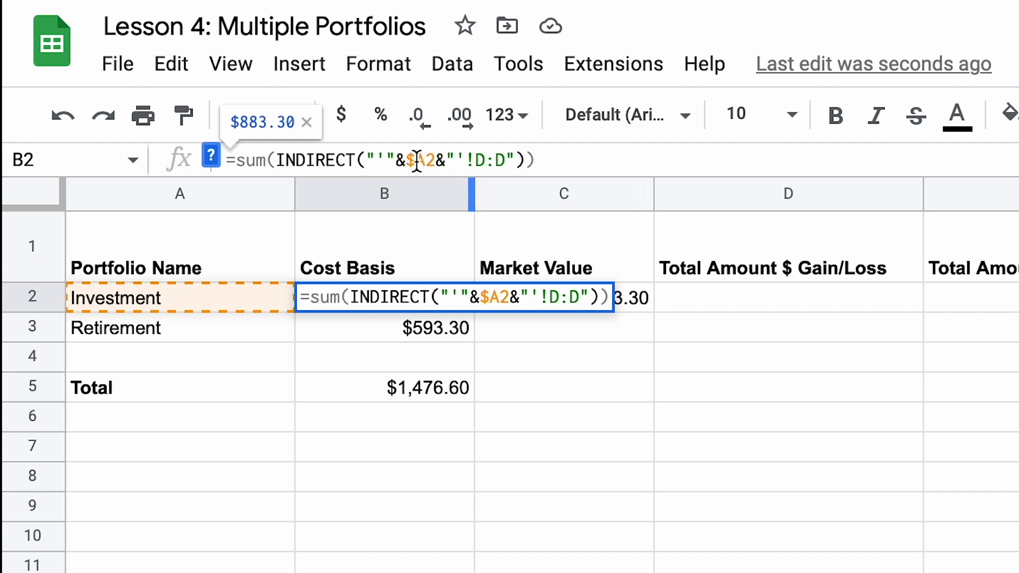
pyautogui.press('Return')
pyautogui.click(448, 305)
pyautogui.moveTo(474, 313); pyautogui.dragTo(539, 321)
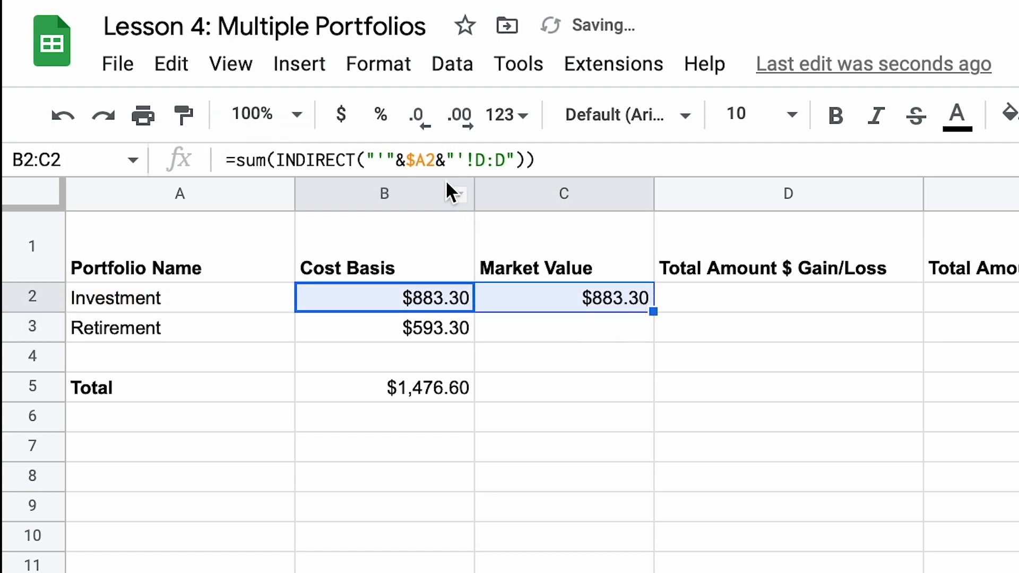
# Step: Copy the column-locked Investment cost basis formula from B2 down to B3 and across to C3
pyautogui.click(564, 294)
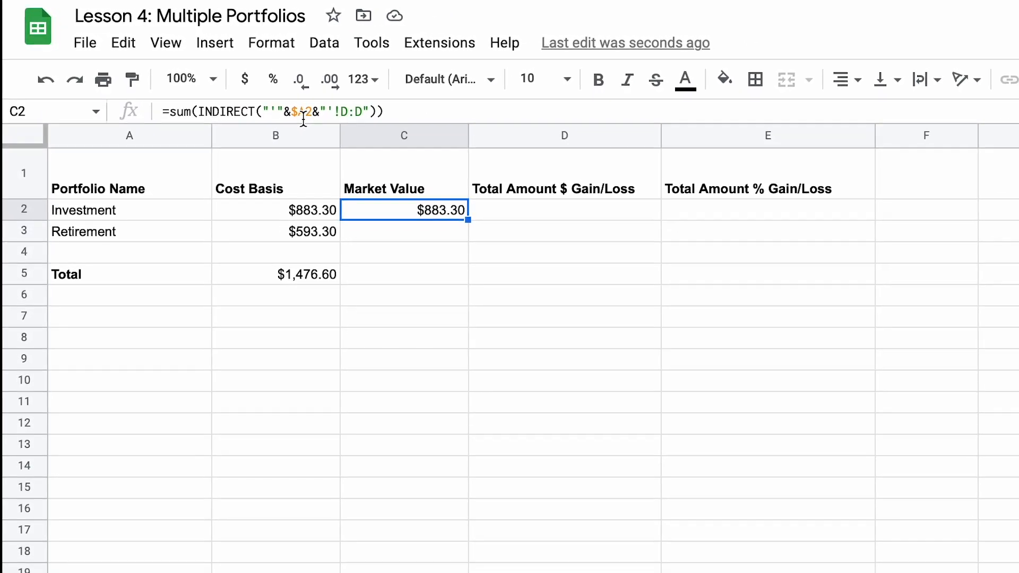
pyautogui.click(317, 204)
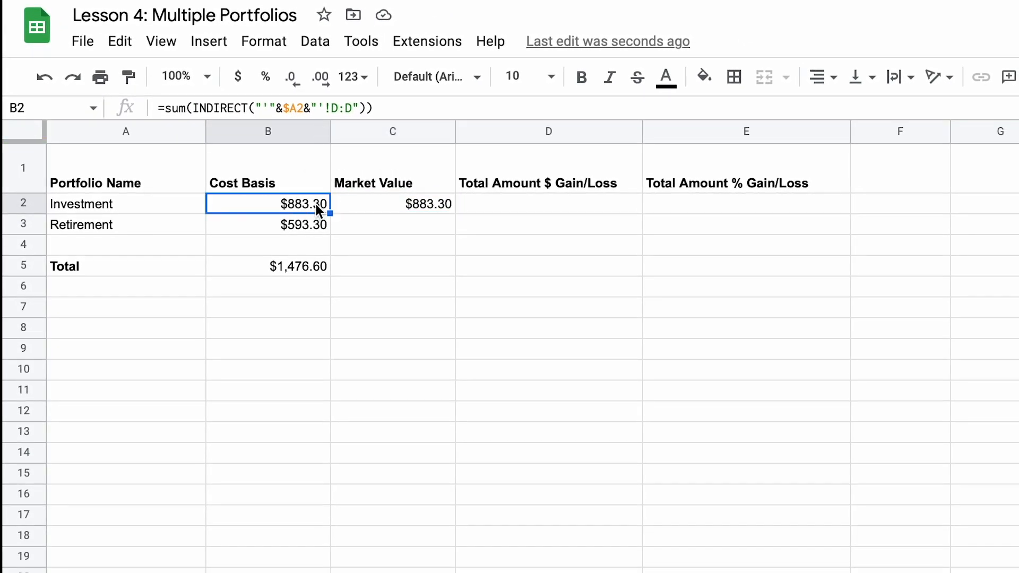
pyautogui.moveTo(329, 213); pyautogui.dragTo(330, 244)
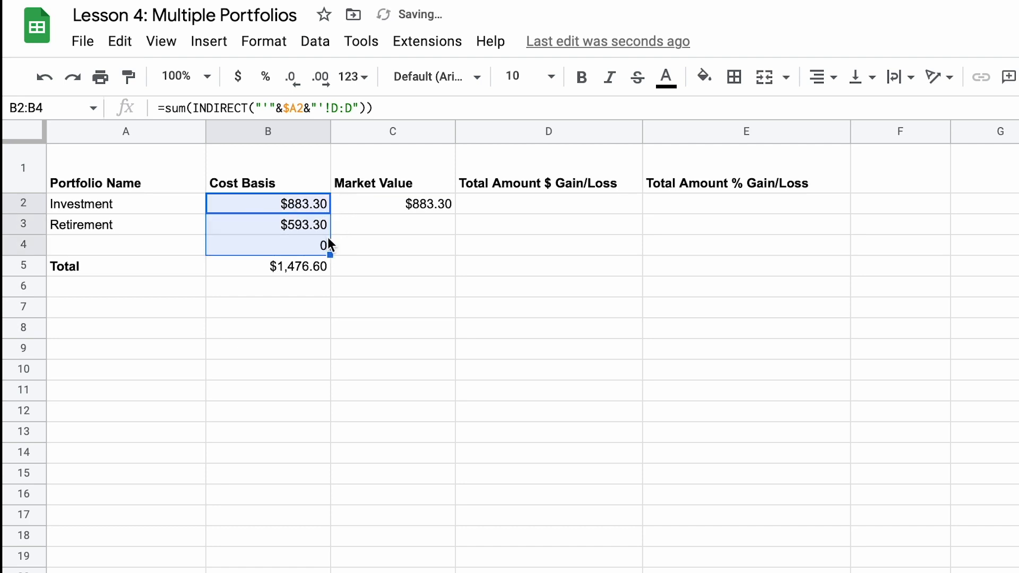
pyautogui.hotkey('ctrl', 'z')
pyautogui.moveTo(330, 213); pyautogui.dragTo(451, 238)
pyautogui.click(317, 225)
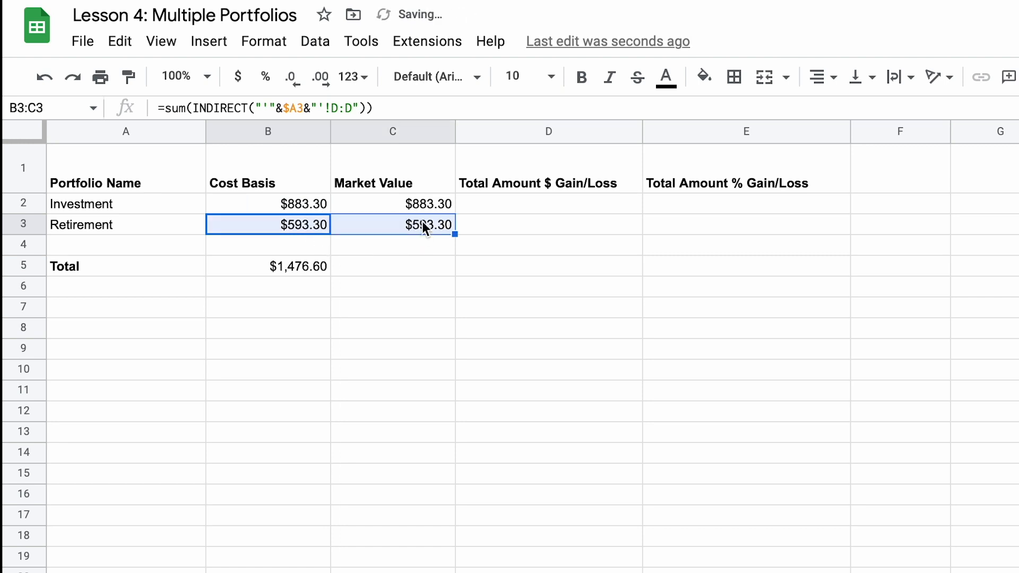
# Step: Review the Investment sheet's cost and Market Value columns and set the range summed by C2's INDIRECT formula to F:F
pyautogui.click(422, 200)
pyautogui.click(323, 200)
pyautogui.click(362, 207)
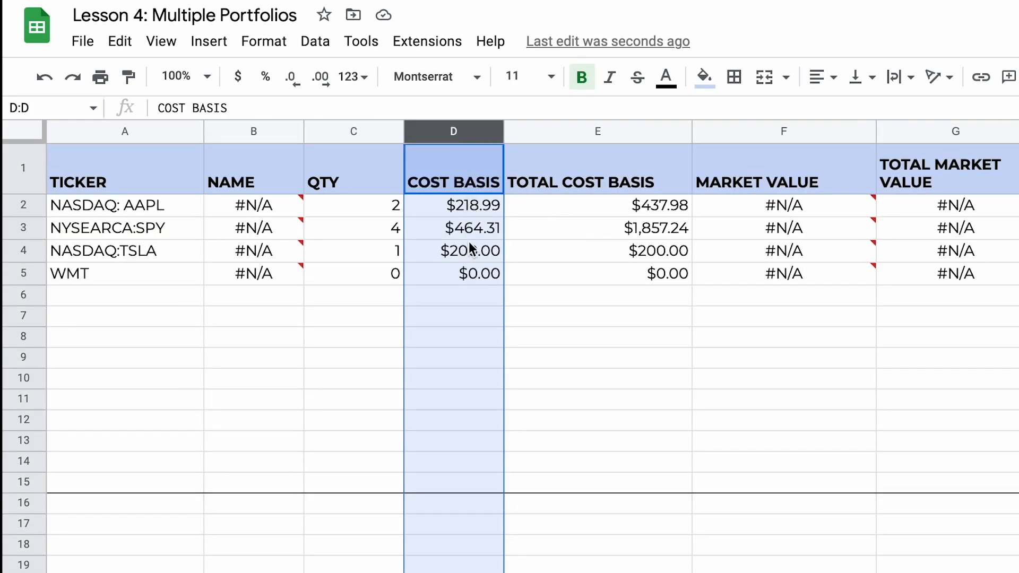
pyautogui.click(606, 245)
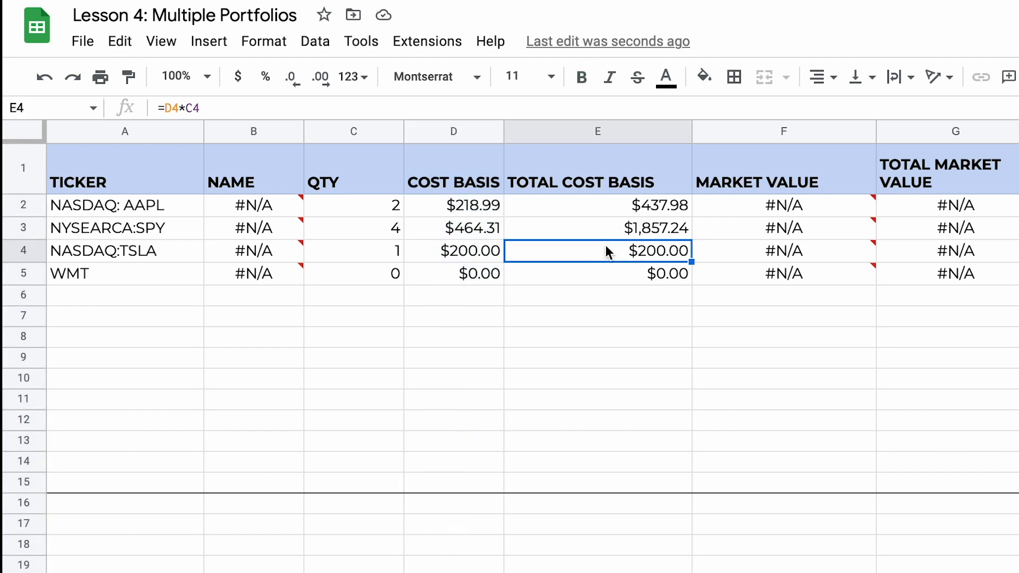
pyautogui.click(801, 129)
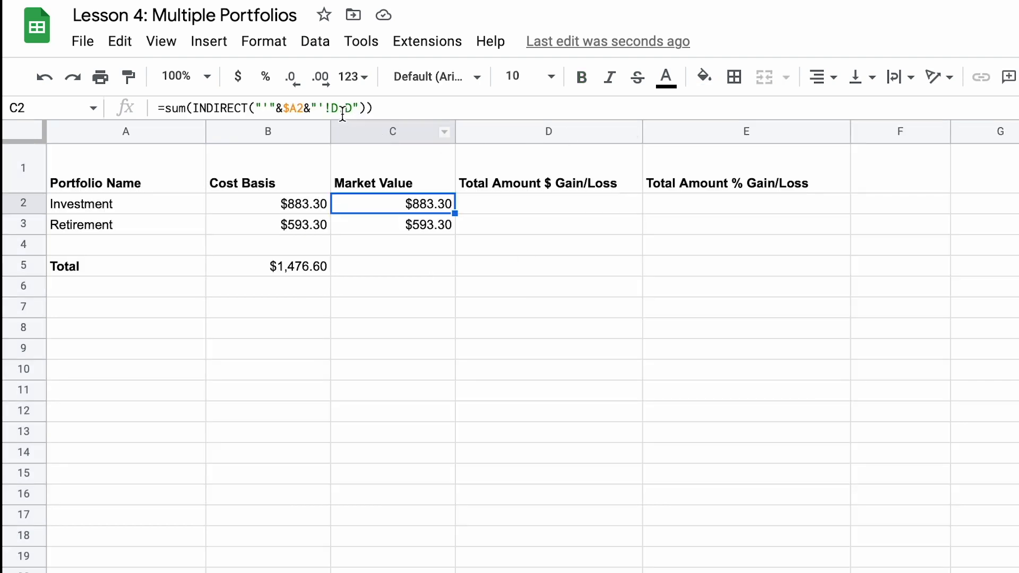
pyautogui.click(344, 108)
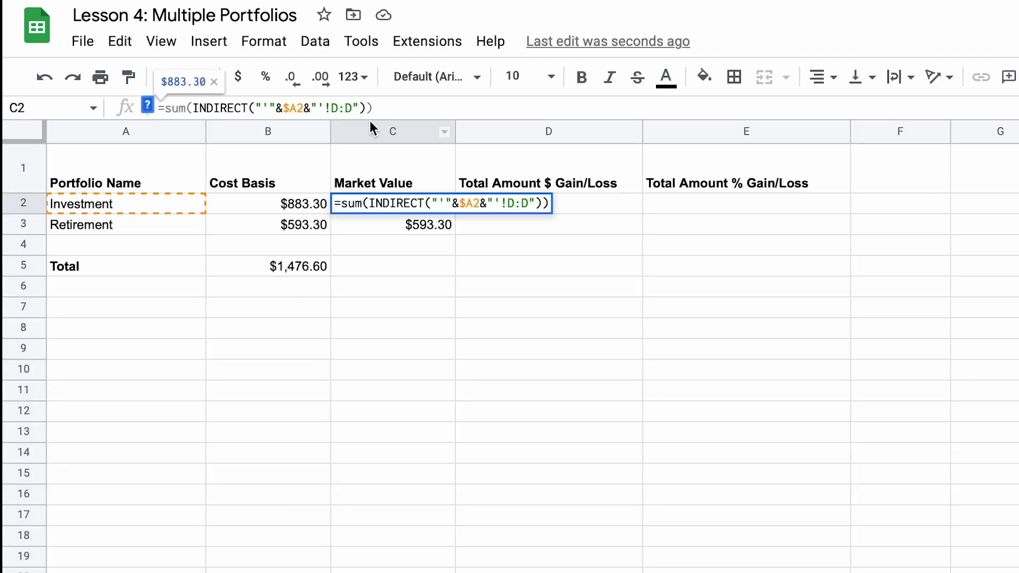
pyautogui.press('BackSpace')
pyautogui.write('F')
pyautogui.press('BackSpace')
pyautogui.write('F')
pyautogui.press('Return')
pyautogui.click(434, 205)
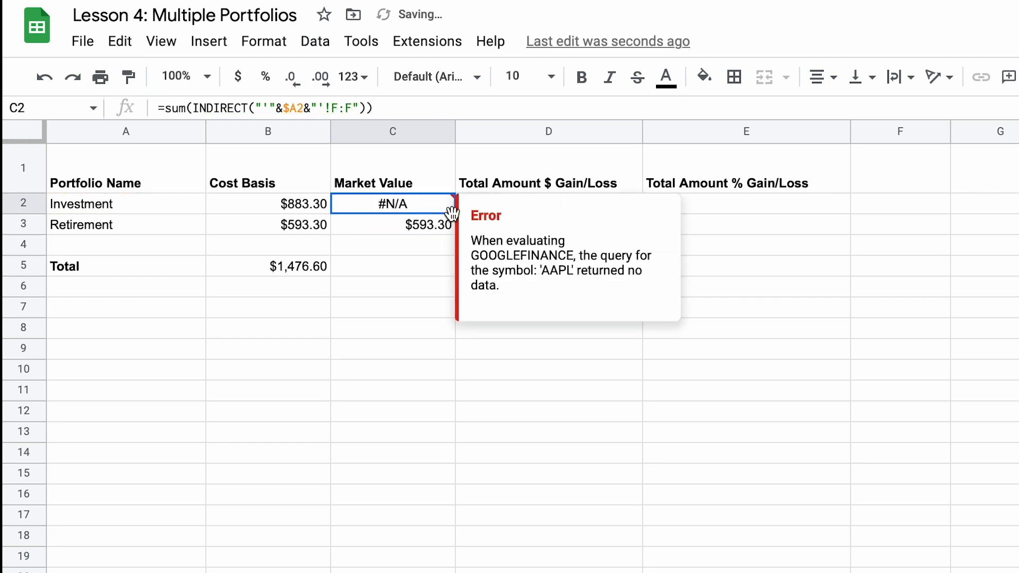
# Step: Copy the Investment market value formula from C2 down to C3 for Retirement, without keeping any fill in C4
pyautogui.moveTo(455, 214); pyautogui.dragTo(450, 229)
pyautogui.moveTo(416, 235); pyautogui.dragTo(419, 242)
pyautogui.hotkey('ctrl', 'z')
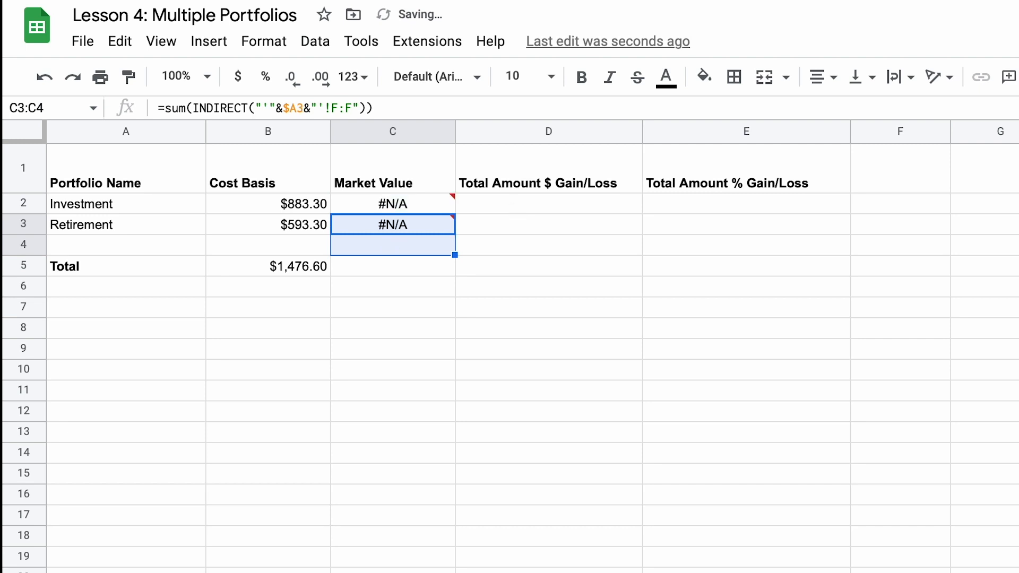
pyautogui.click(559, 203)
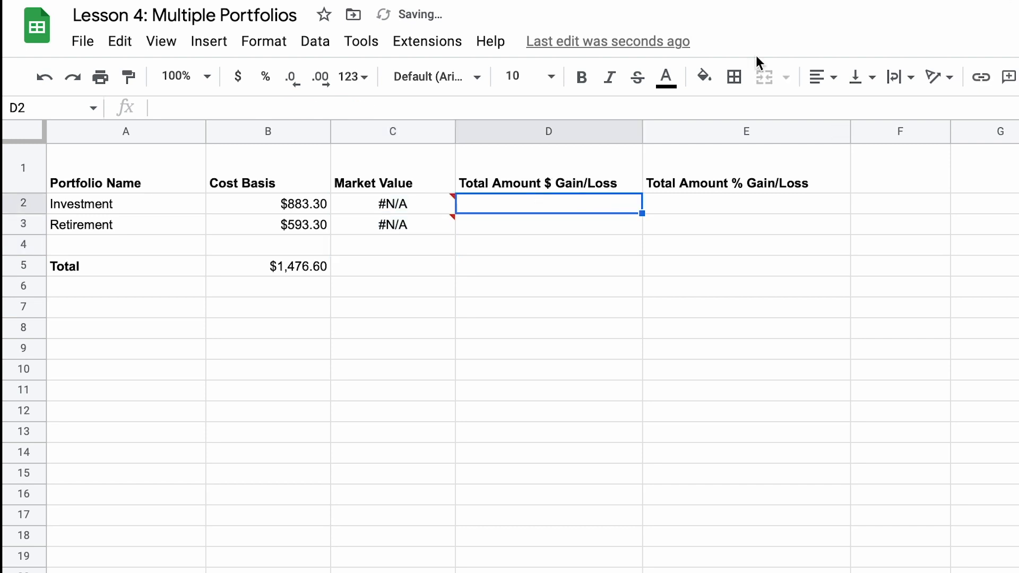
# Step: Reload the spreadsheet to refresh the #N/A market values and check C2's formula
pyautogui.click(410, 205)
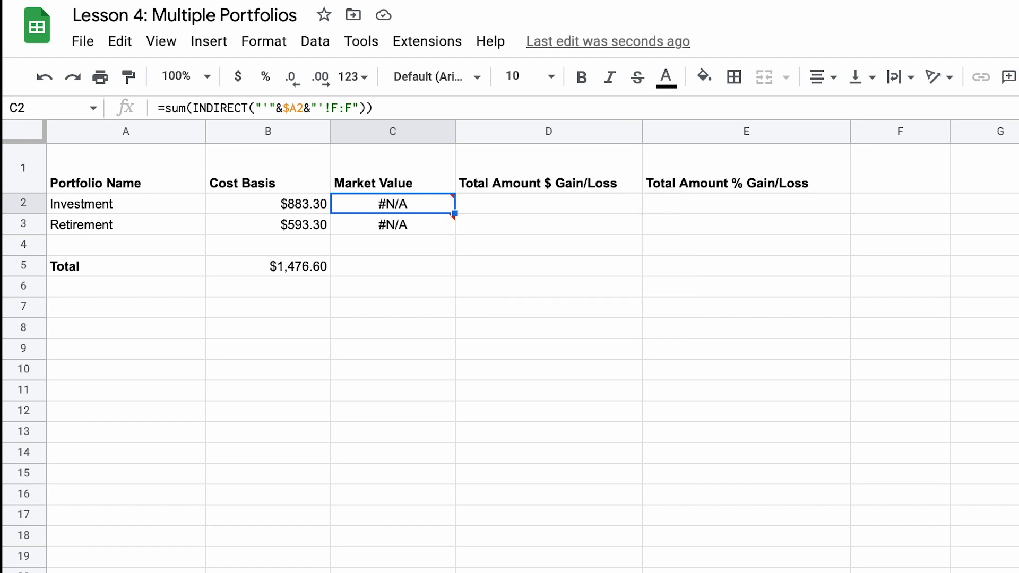
pyautogui.press('super+r')
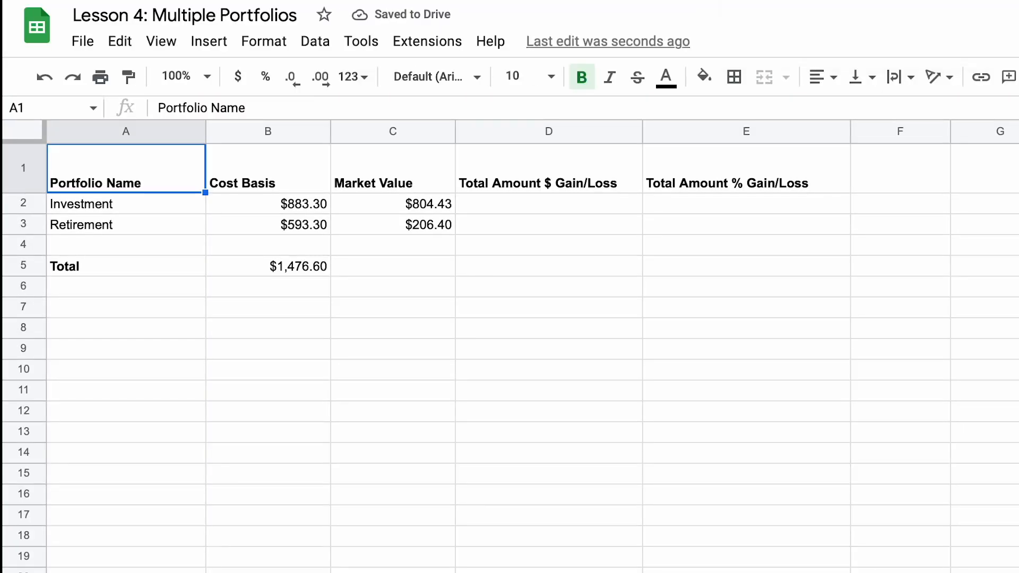
pyautogui.click(462, 236)
pyautogui.click(414, 202)
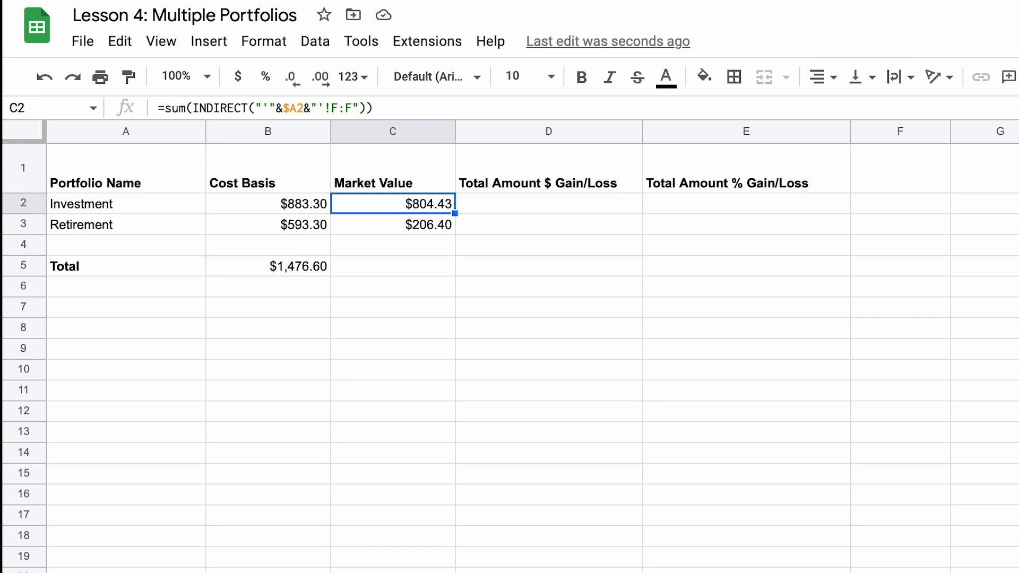
# Step: Compare the Investment sheet's Cost Basis and Total Cost Basis columns and set the range summed in Dashboard cell B2 to E:E
pyautogui.click(291, 207)
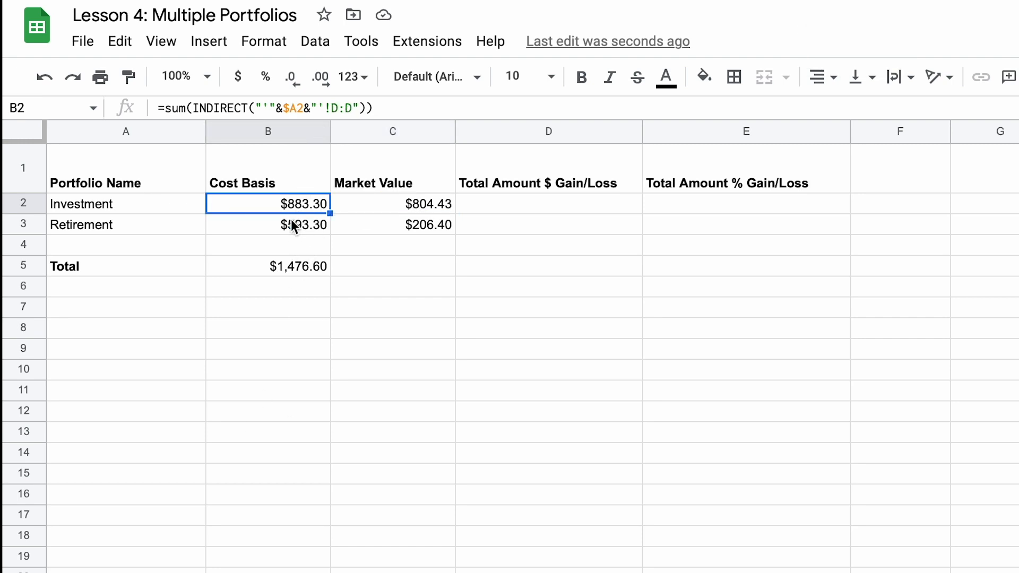
pyautogui.click(462, 572)
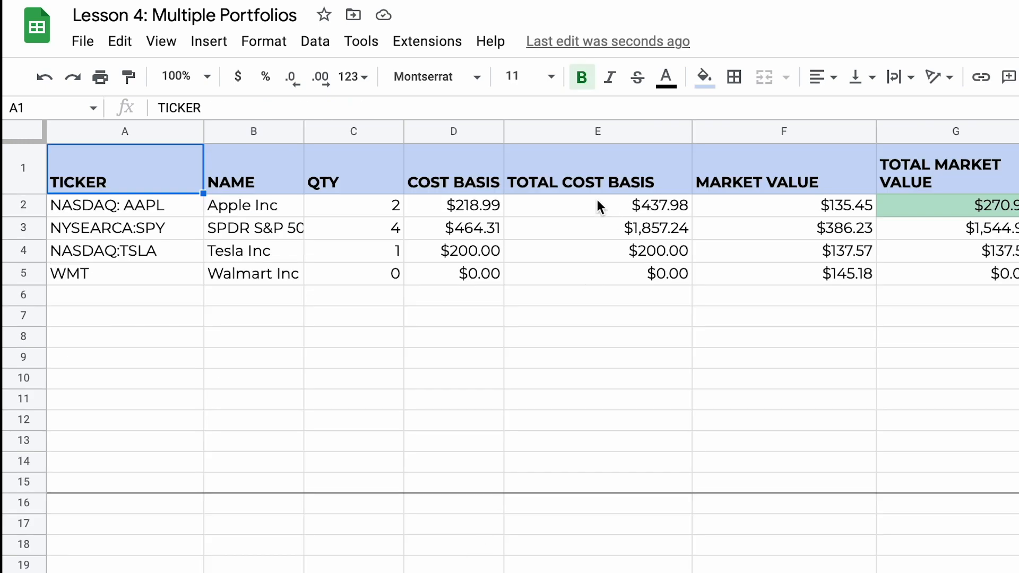
pyautogui.click(456, 132)
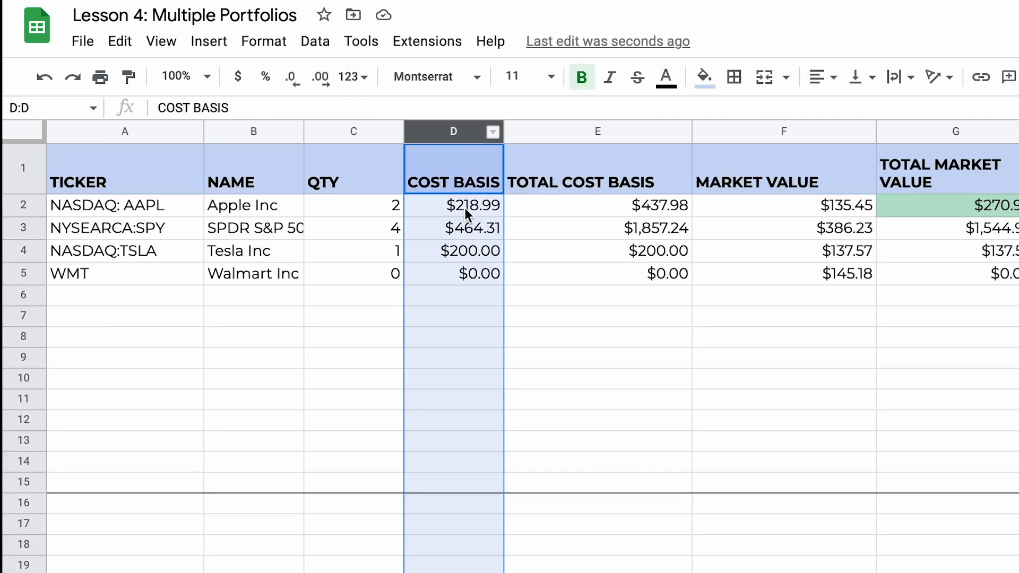
pyautogui.click(566, 129)
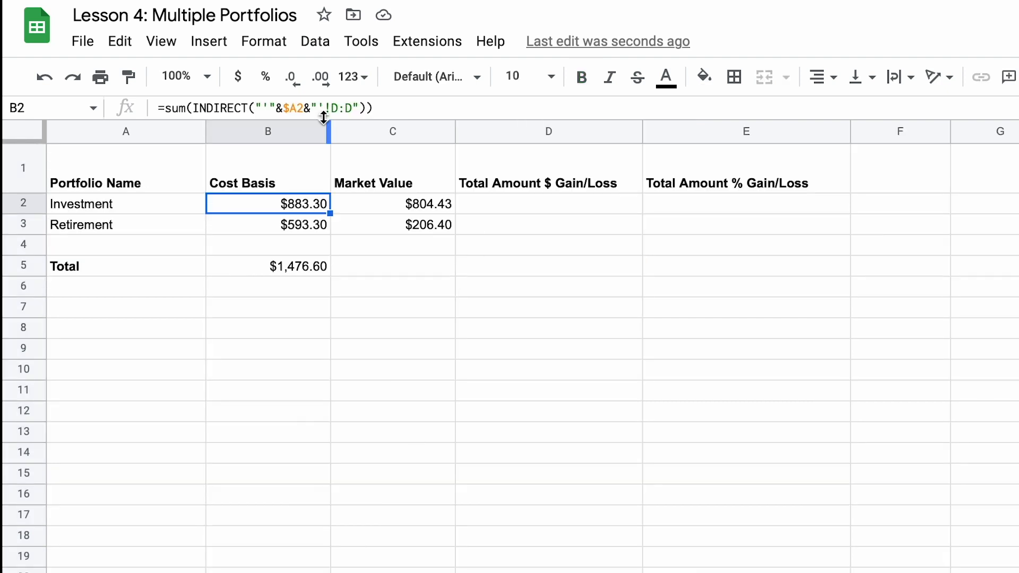
pyautogui.click(338, 108)
pyautogui.press('BackSpace')
pyautogui.write('E')
pyautogui.press('Right')
pyautogui.press('Delete')
pyautogui.write('E')
pyautogui.press('Return')
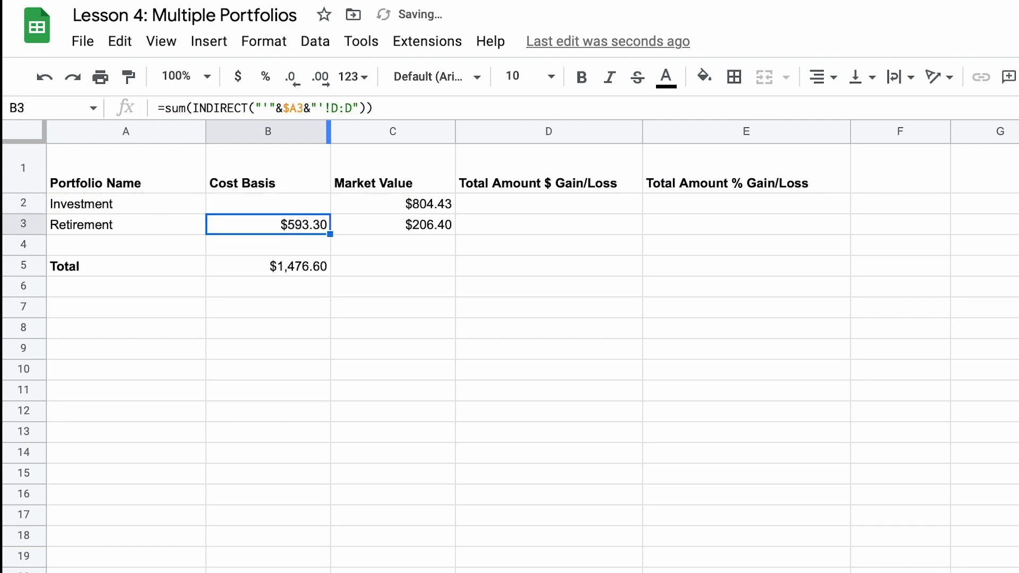
# Step: Copy the updated cost basis formula from B2 down to B3 for Retirement
pyautogui.click(299, 202)
pyautogui.moveTo(329, 214); pyautogui.dragTo(330, 231)
pyautogui.click(359, 293)
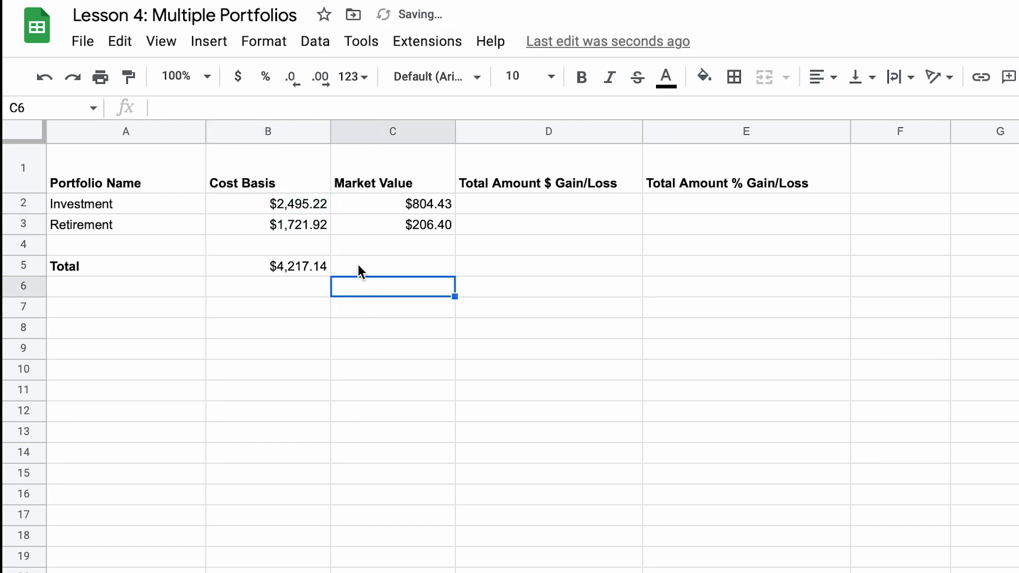
# Step: Set the range summed by C2's INDIRECT formula to G:G, the portfolio sheet's Total Market Value column
pyautogui.click(393, 209)
pyautogui.press('Return')
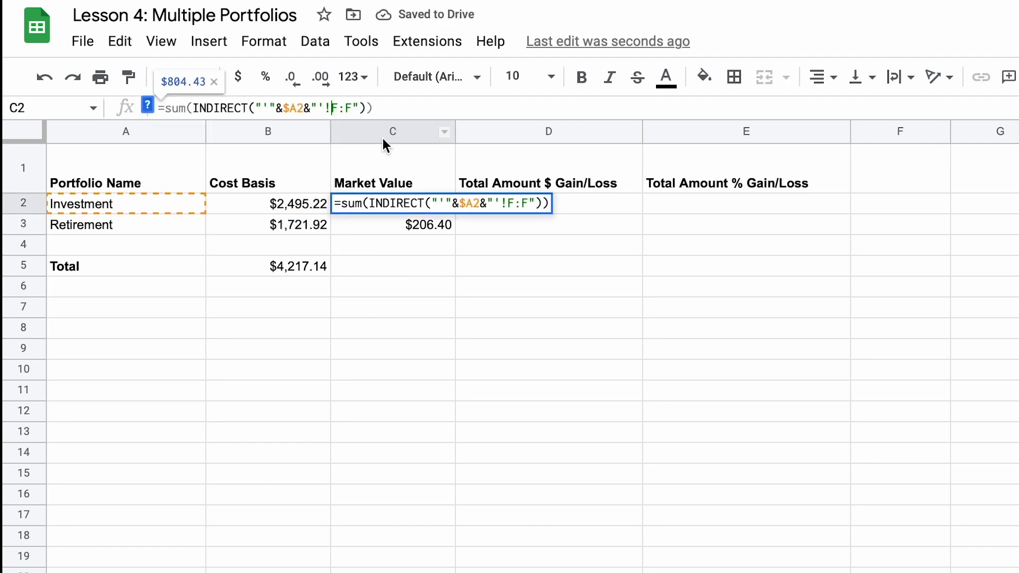
pyautogui.press('BackSpace')
pyautogui.write('G')
pyautogui.press('Right')
pyautogui.press('Right')
pyautogui.press('BackSpace')
pyautogui.write('G')
pyautogui.press('Return')
# Step: Copy the total market value formula from C2 down to C3 for Retirement
pyautogui.click(451, 201)
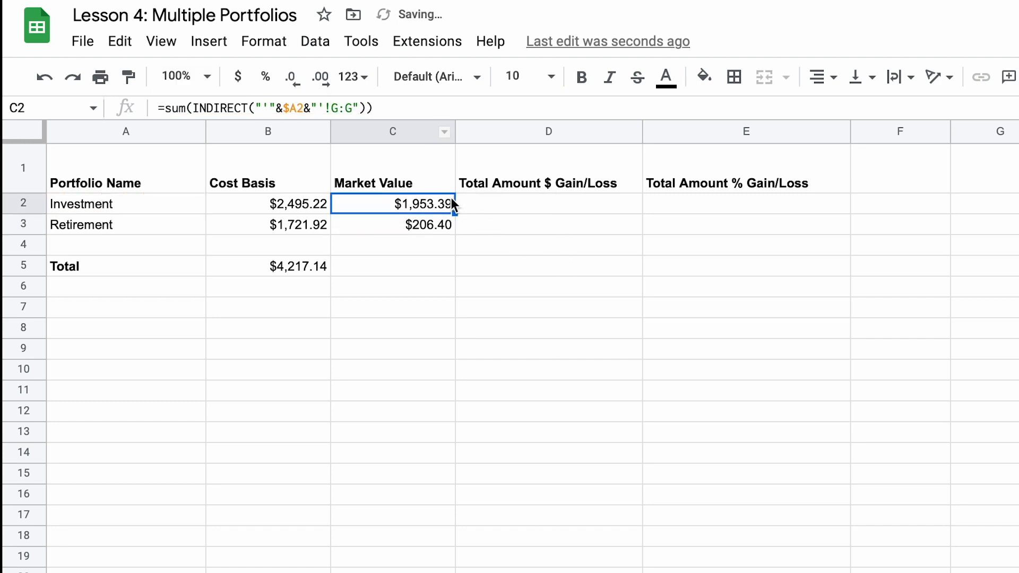
pyautogui.moveTo(455, 213); pyautogui.dragTo(484, 233)
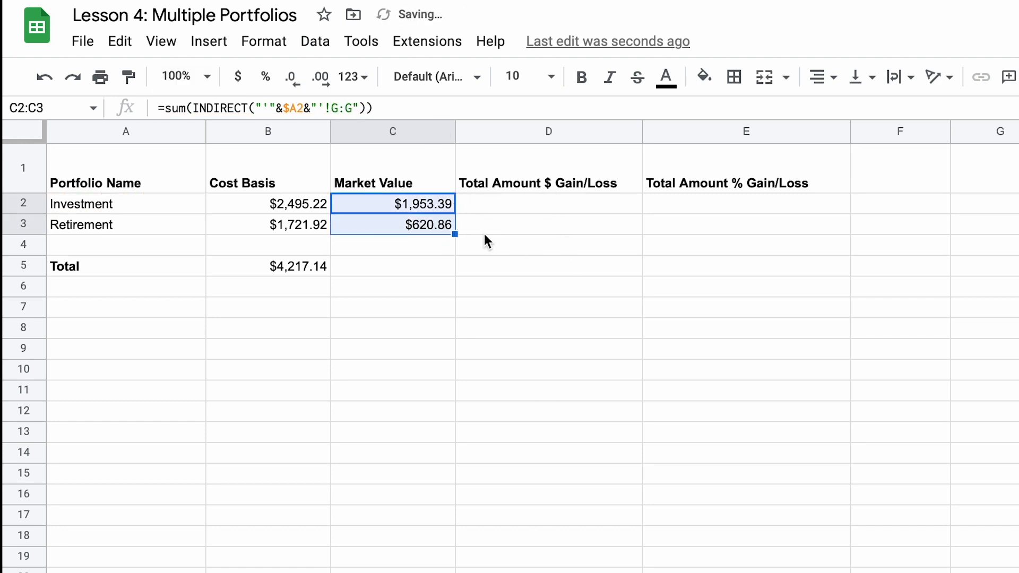
pyautogui.click(575, 320)
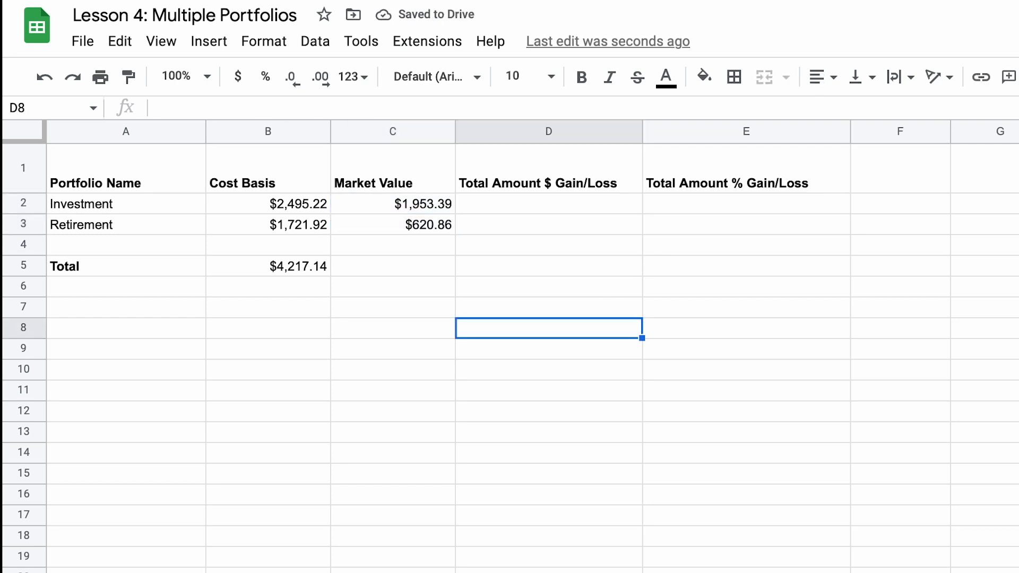
pyautogui.press('Down')
pyautogui.press('Down')
pyautogui.press('Down')
# Step: Copy the Total row's sum formula from B5 across to C5 and check that it adds C2:C3
pyautogui.click(308, 270)
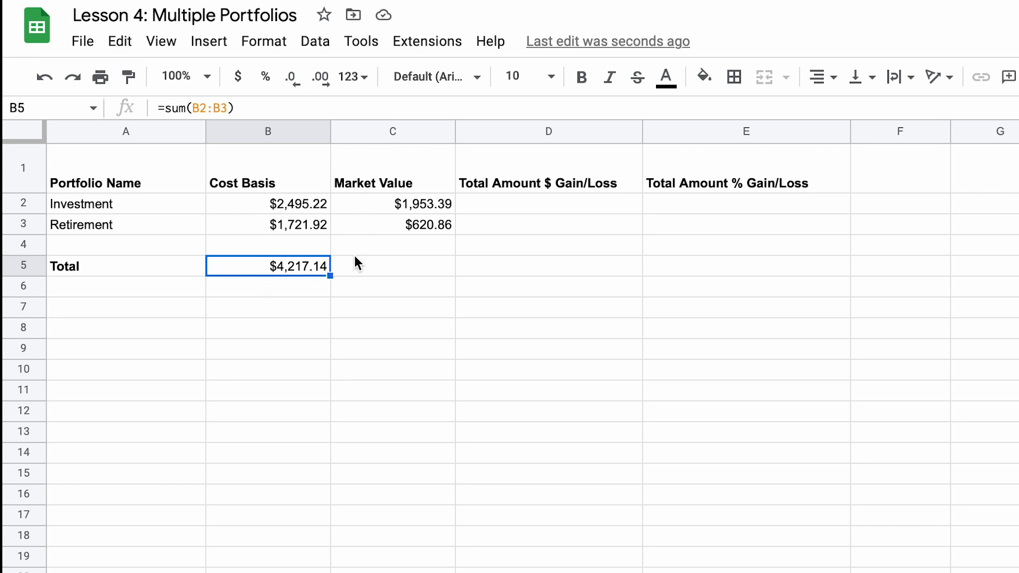
pyautogui.moveTo(328, 275); pyautogui.dragTo(364, 275)
pyautogui.click(370, 285)
pyautogui.click(387, 266)
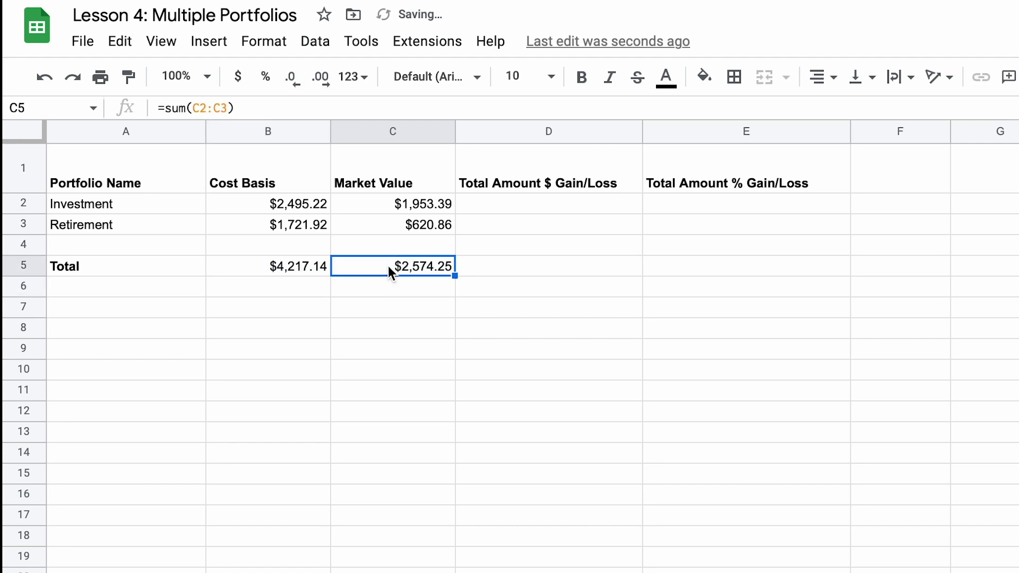
pyautogui.click(423, 292)
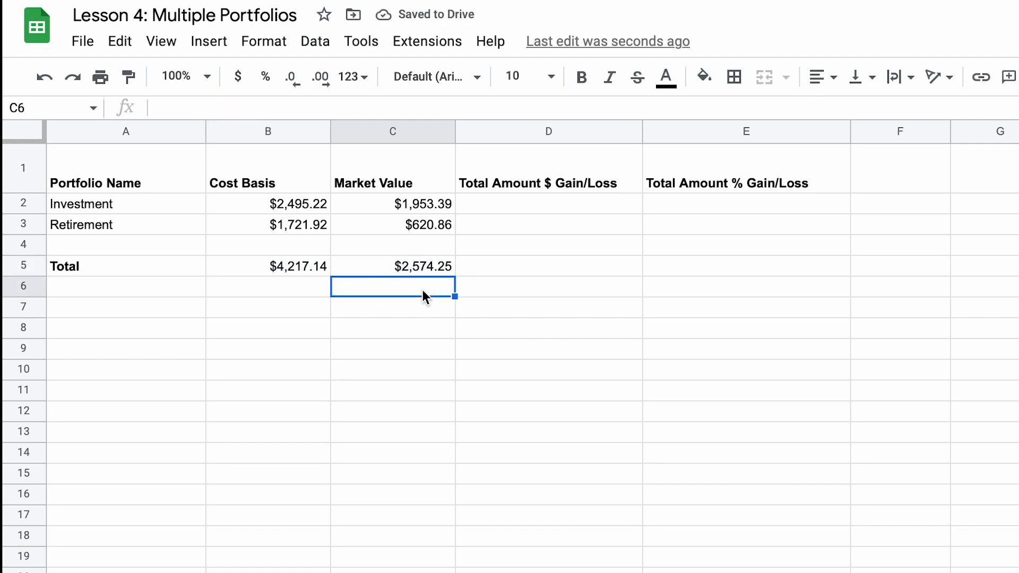
# Step: Calculate Investment's dollar gain/loss in D2 with =C2-B2 and copy the formula down to D3 for Retirement
pyautogui.click(486, 208)
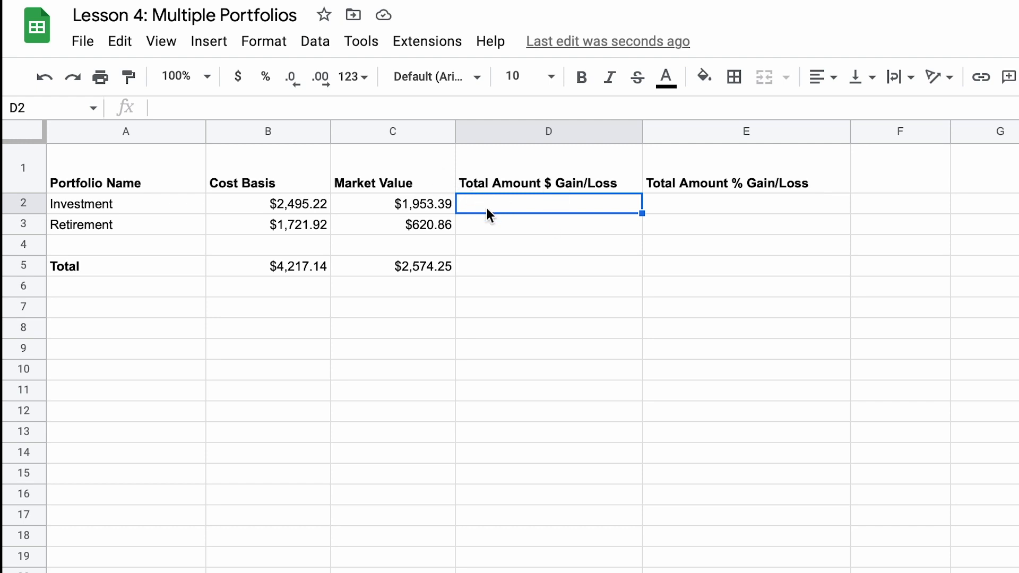
pyautogui.write('=')
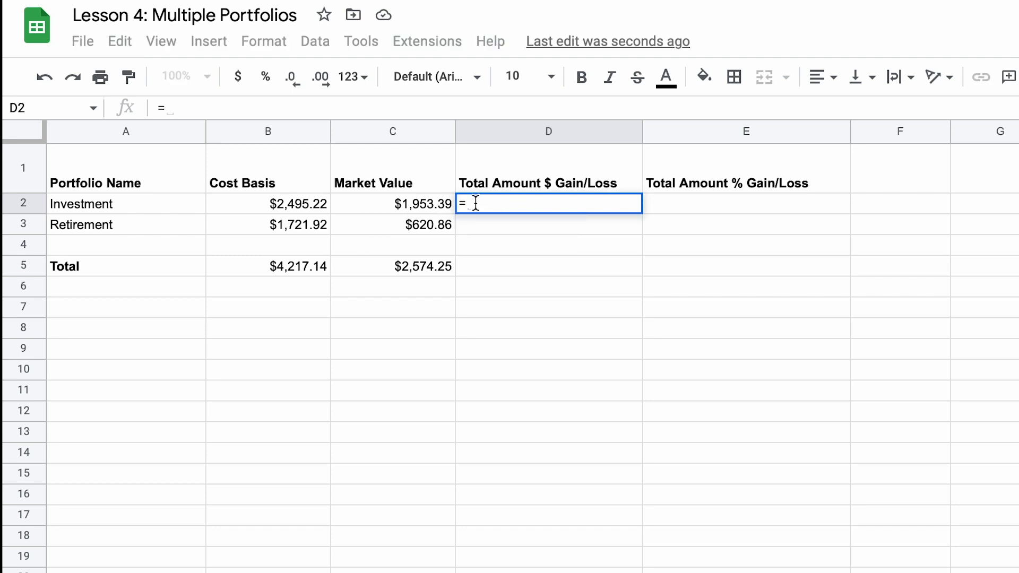
pyautogui.click(430, 203)
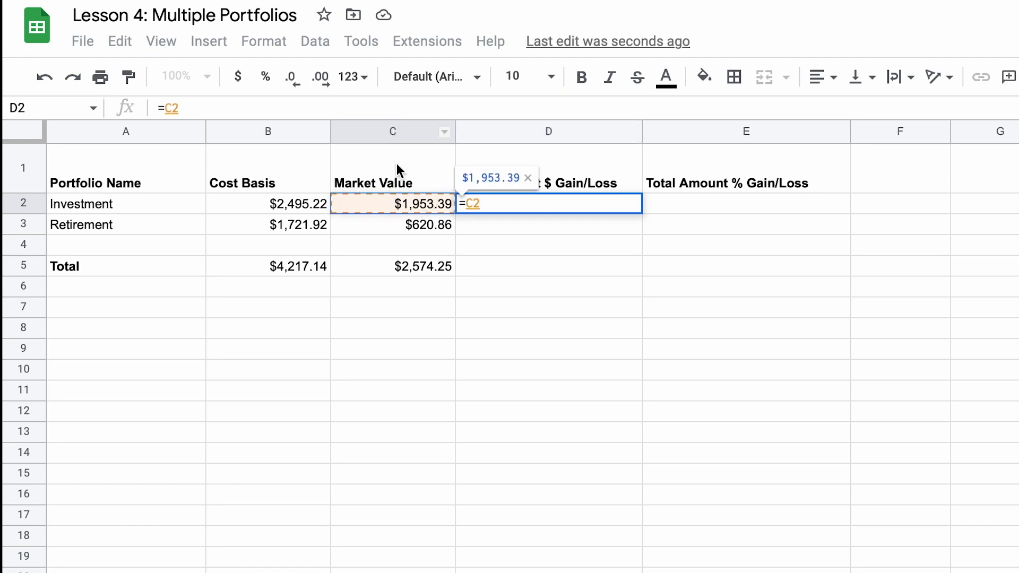
pyautogui.write('-')
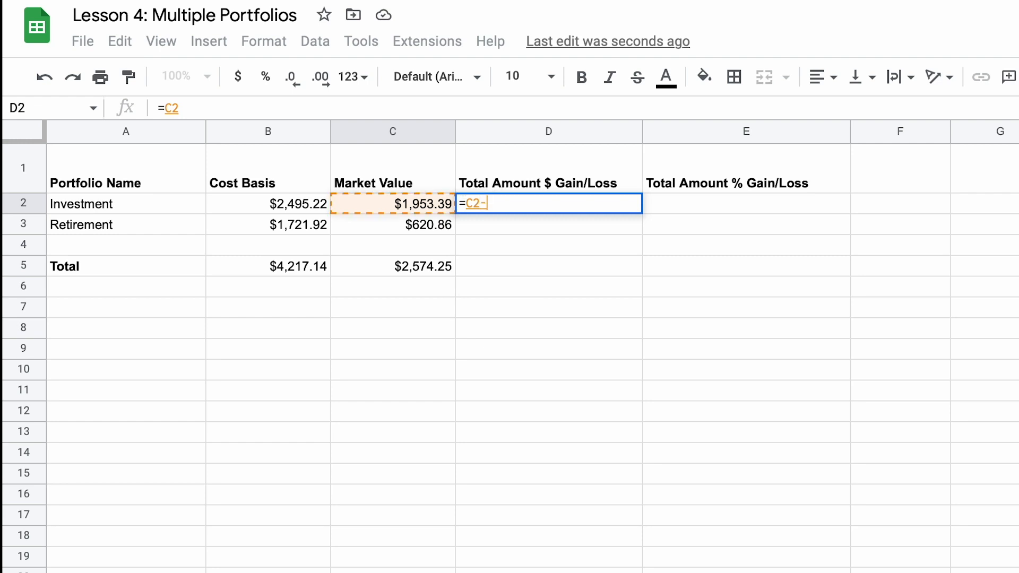
pyautogui.click(288, 206)
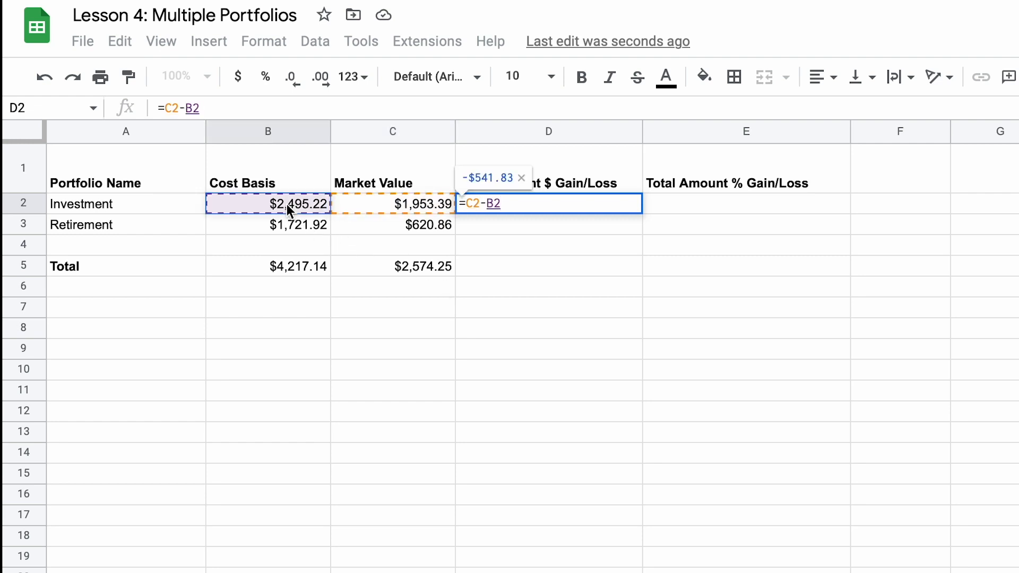
pyautogui.press('Return')
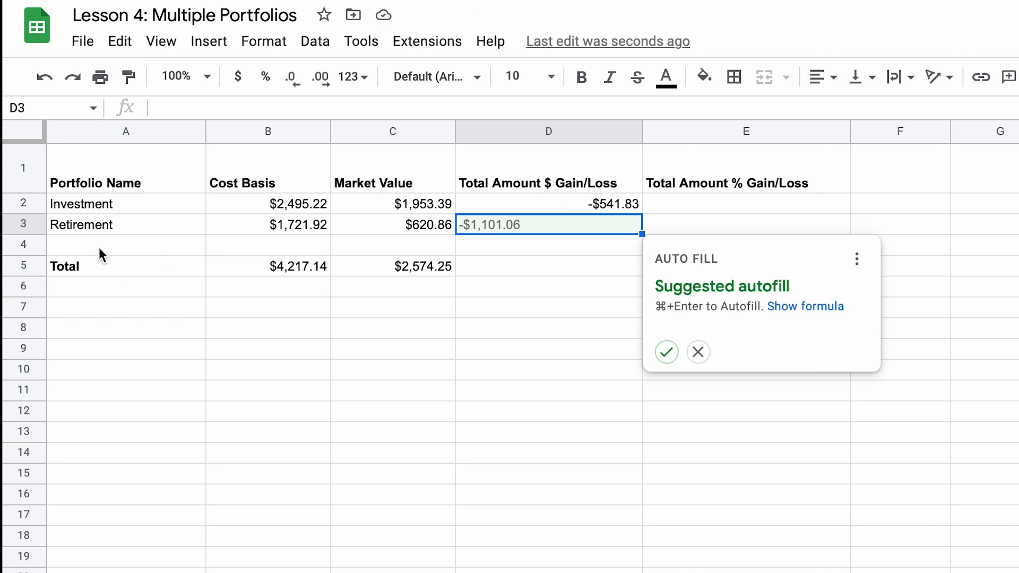
pyautogui.click(569, 209)
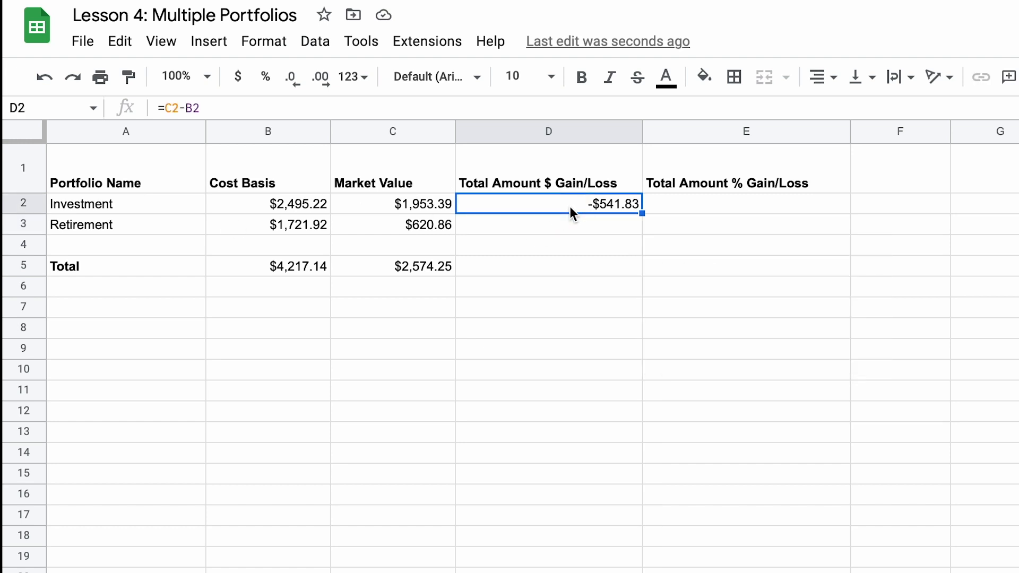
pyautogui.moveTo(643, 214); pyautogui.dragTo(645, 227)
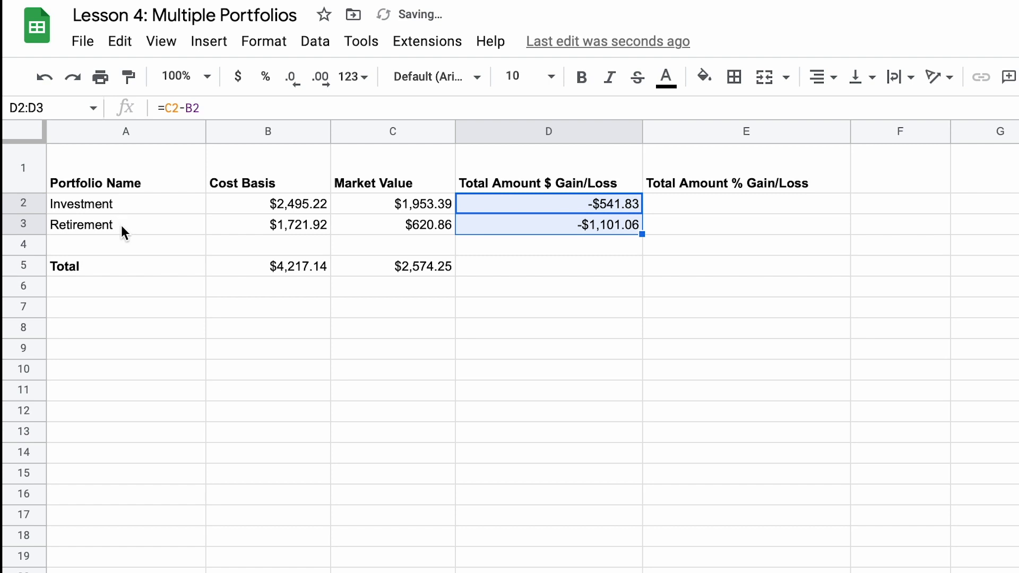
# Step: Copy the Total row's sum formula from C5 across to D5 to total the dollar gain/loss
pyautogui.click(603, 264)
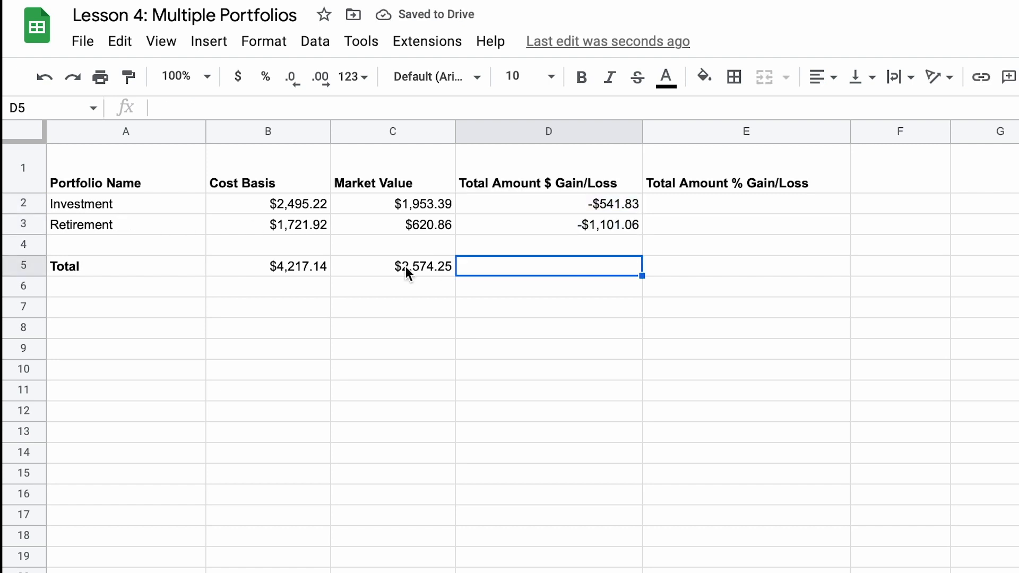
pyautogui.click(449, 272)
pyautogui.moveTo(454, 275); pyautogui.dragTo(514, 272)
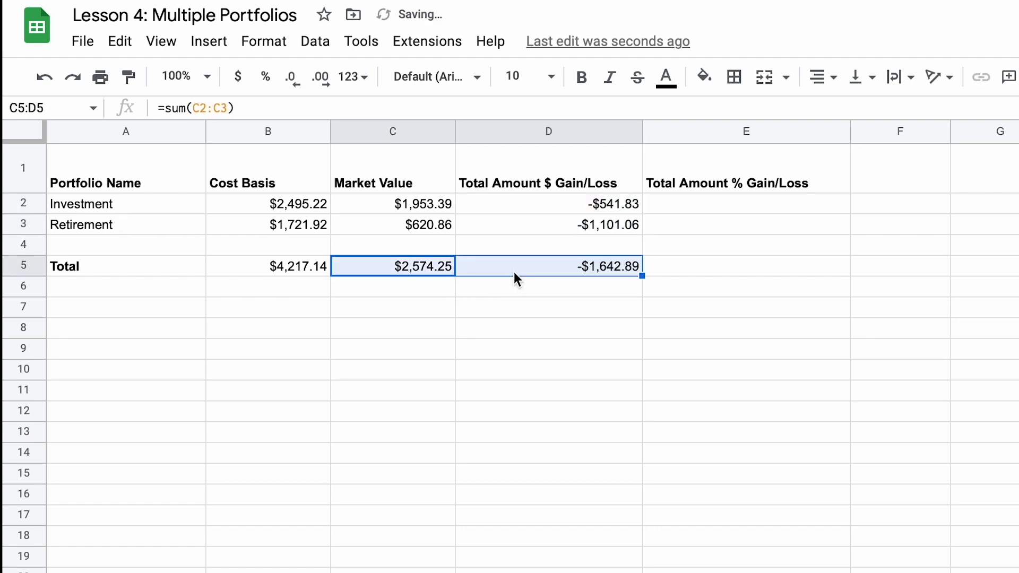
pyautogui.click(545, 312)
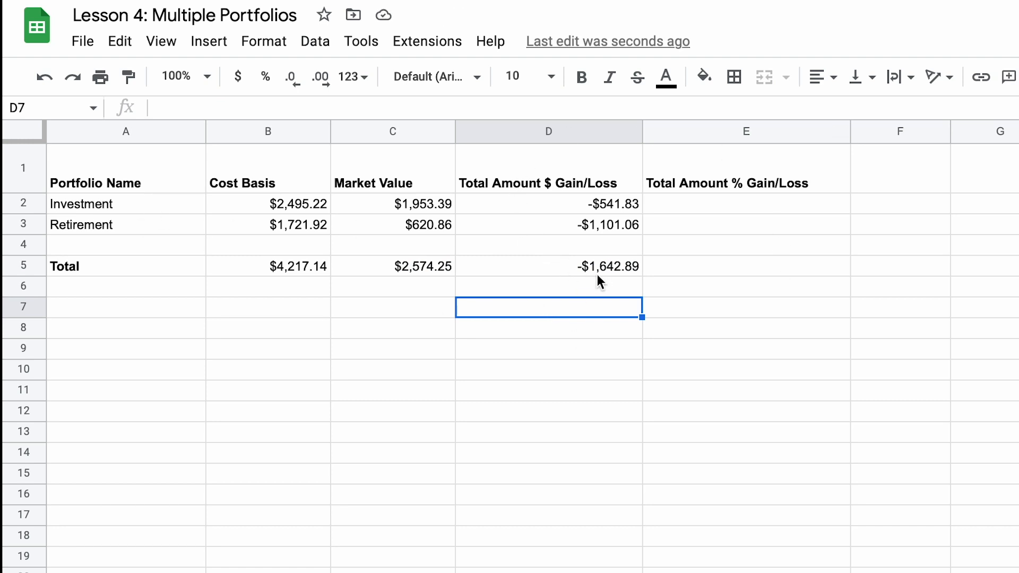
pyautogui.click(639, 334)
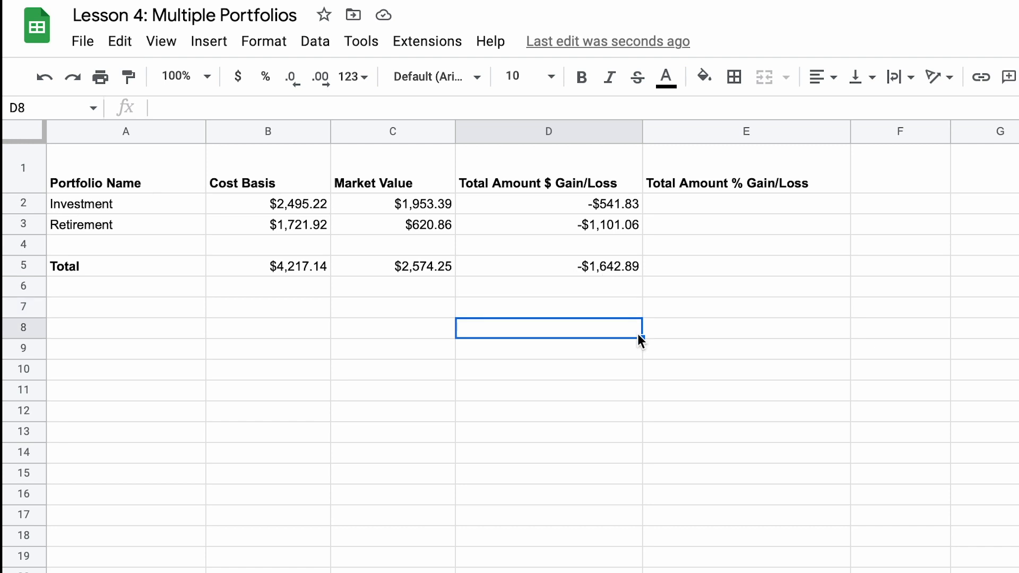
# Step: Calculate Investment's percentage gain/loss in E2 with the formula =(D2)/B2
pyautogui.click(721, 206)
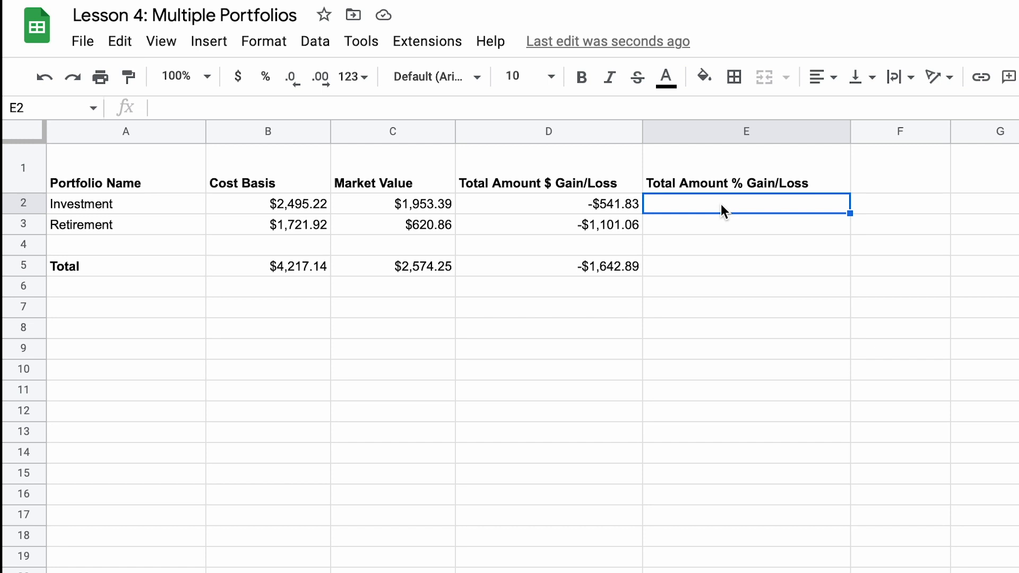
pyautogui.write('=')
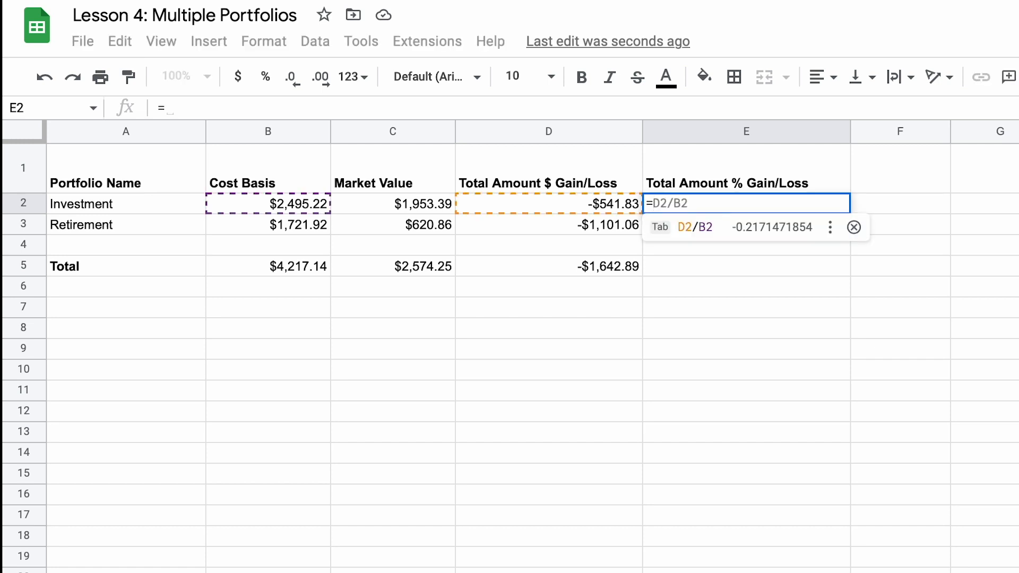
pyautogui.write('(')
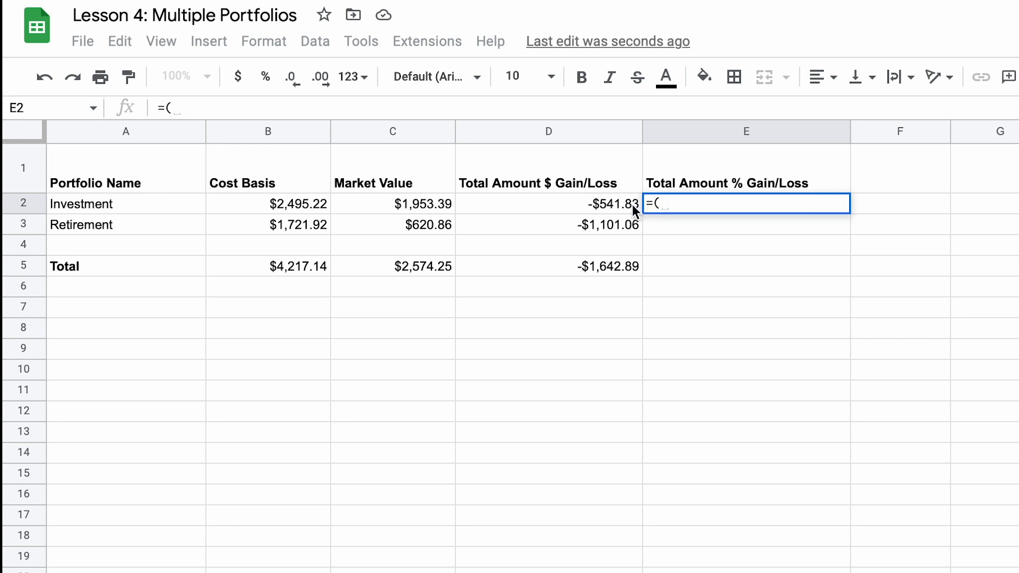
pyautogui.click(602, 204)
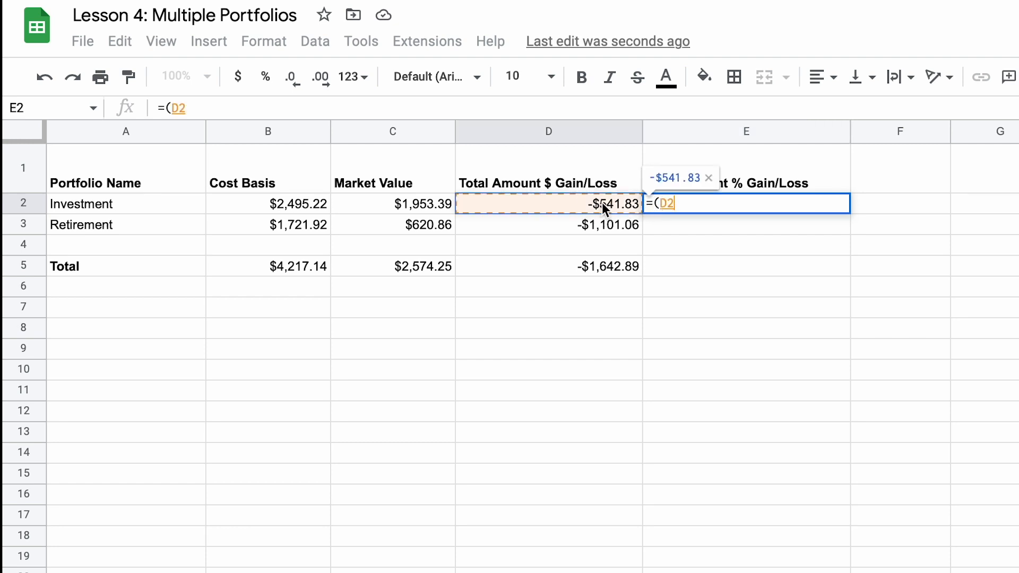
pyautogui.write(')')
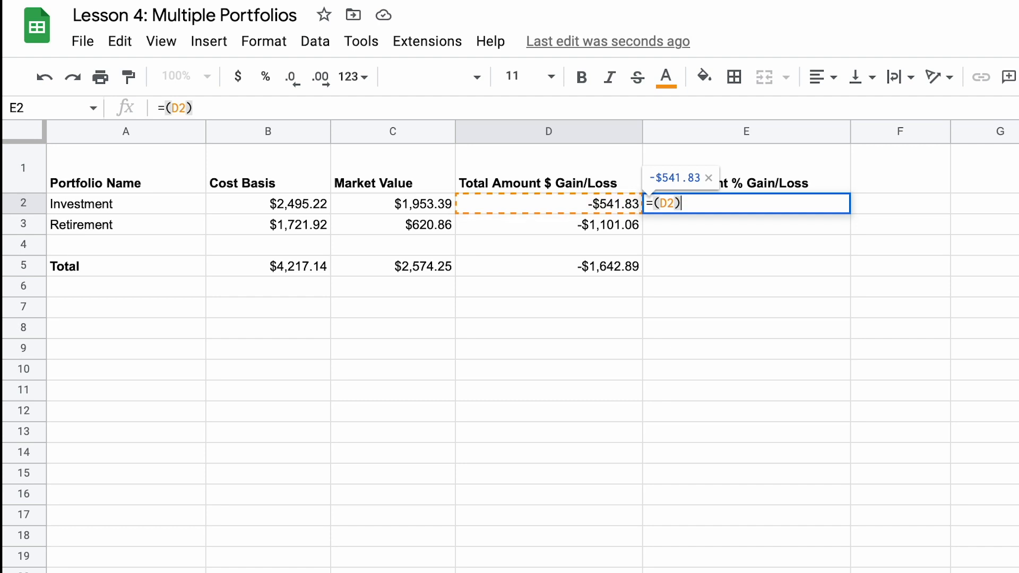
pyautogui.write('/')
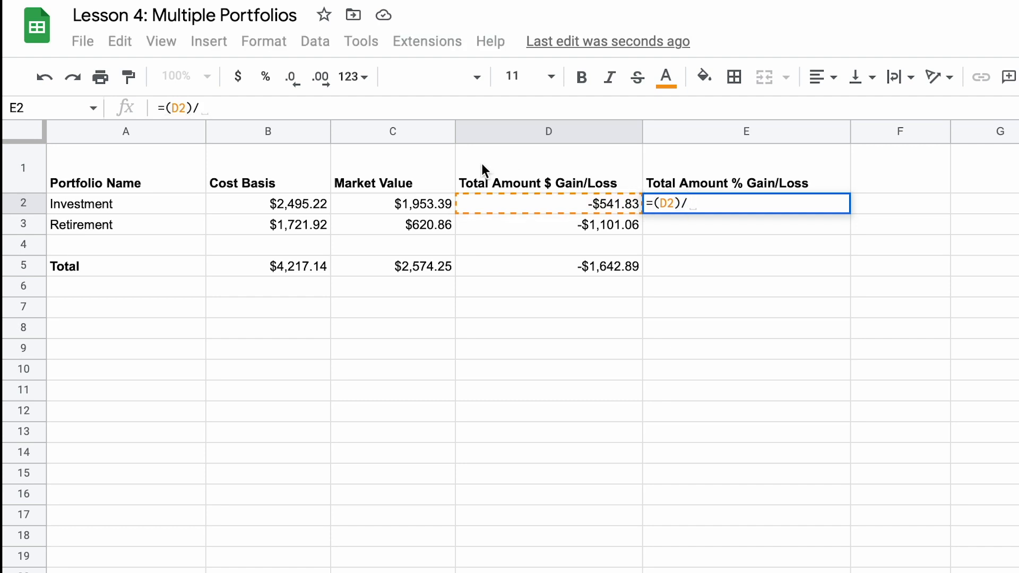
pyautogui.click(311, 206)
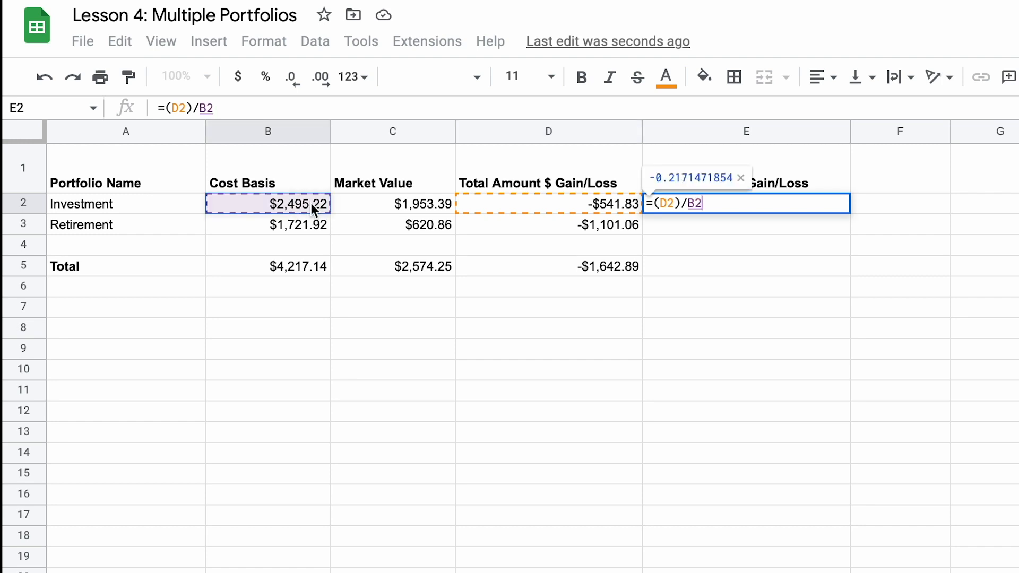
pyautogui.press('Return')
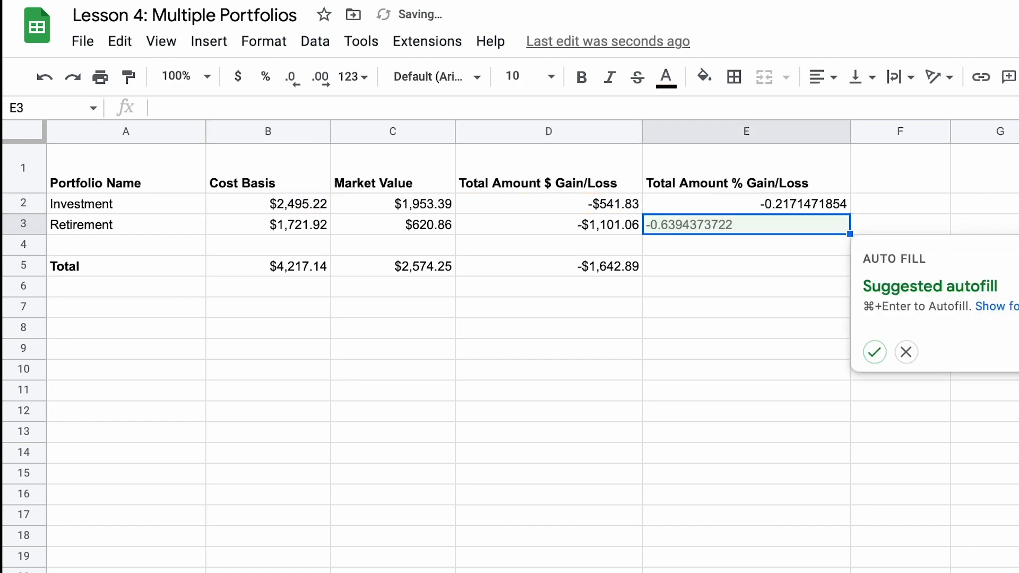
# Step: Format E2 as a percentage and copy its formula down to E3 for Retirement
pyautogui.click(833, 211)
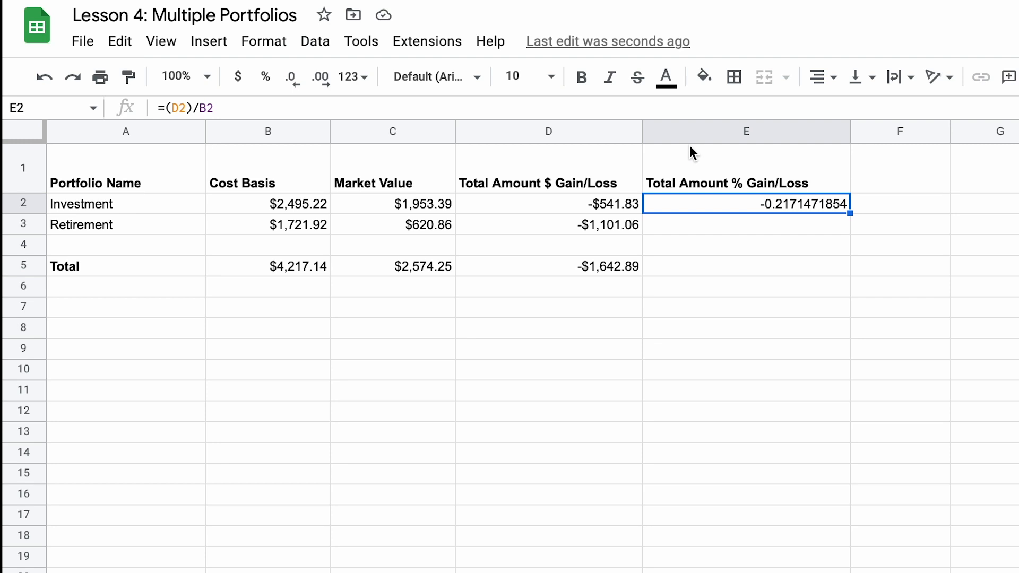
pyautogui.click(268, 85)
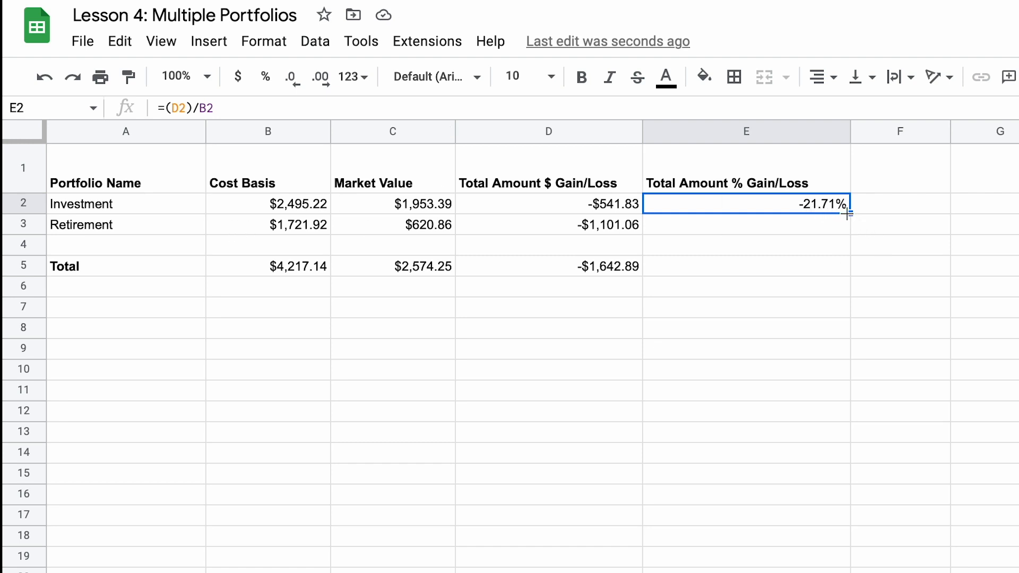
pyautogui.moveTo(848, 213); pyautogui.dragTo(848, 228)
pyautogui.click(837, 232)
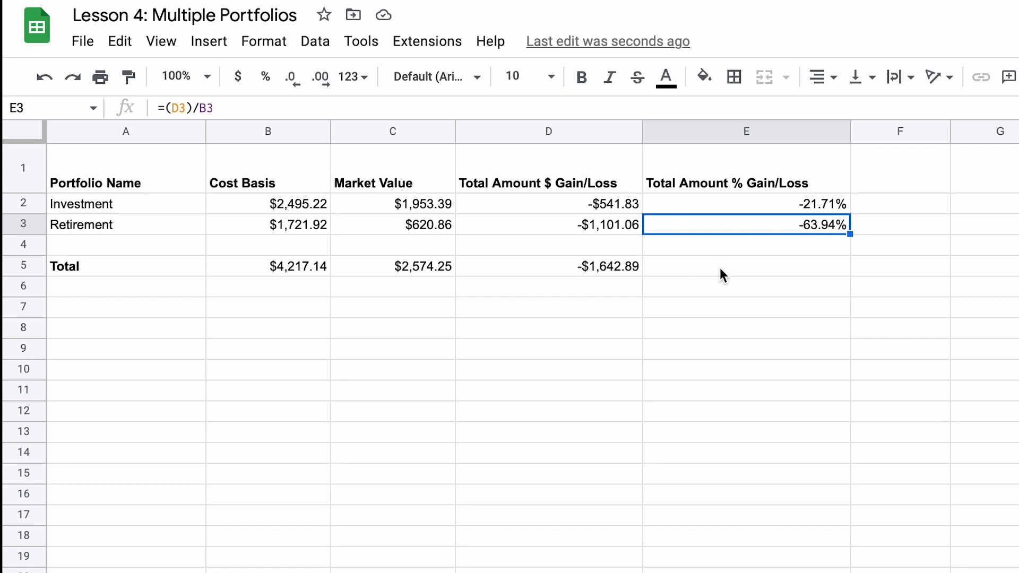
# Step: Calculate the overall percentage gain/loss in E5 with =(D5)/B5 and format the cell as a percentage
pyautogui.click(746, 270)
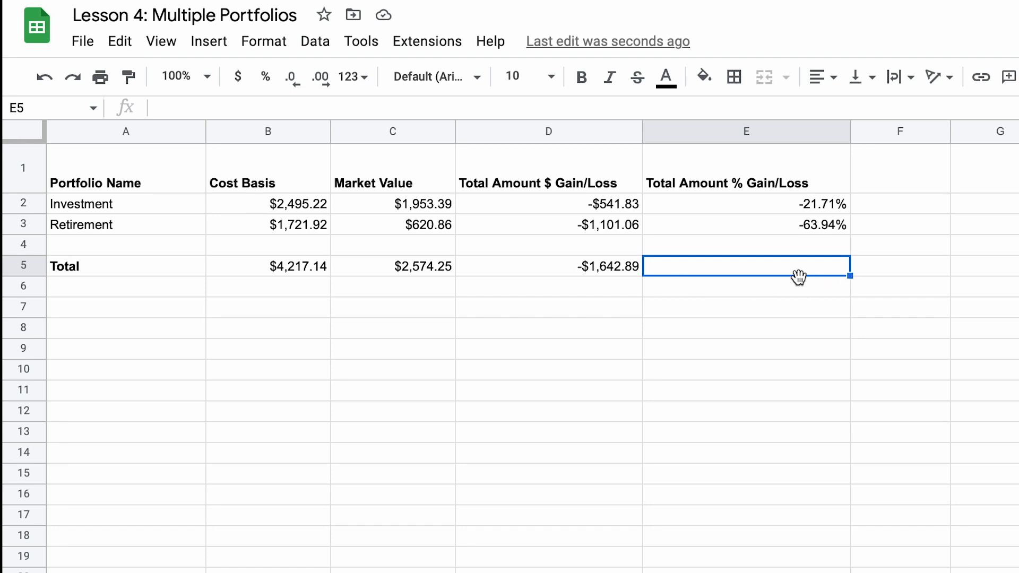
pyautogui.write('=')
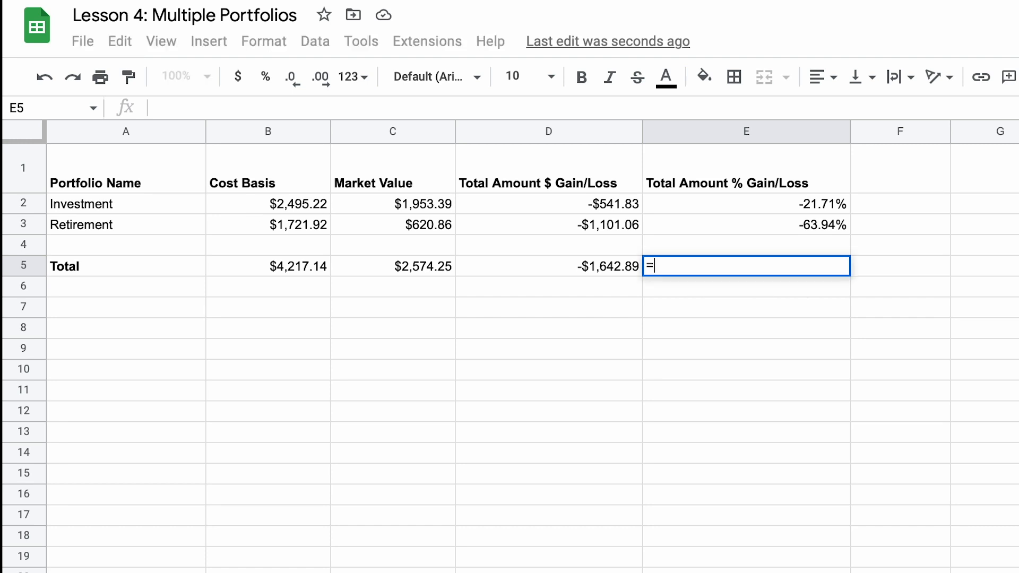
pyautogui.write('(')
pyautogui.click(565, 264)
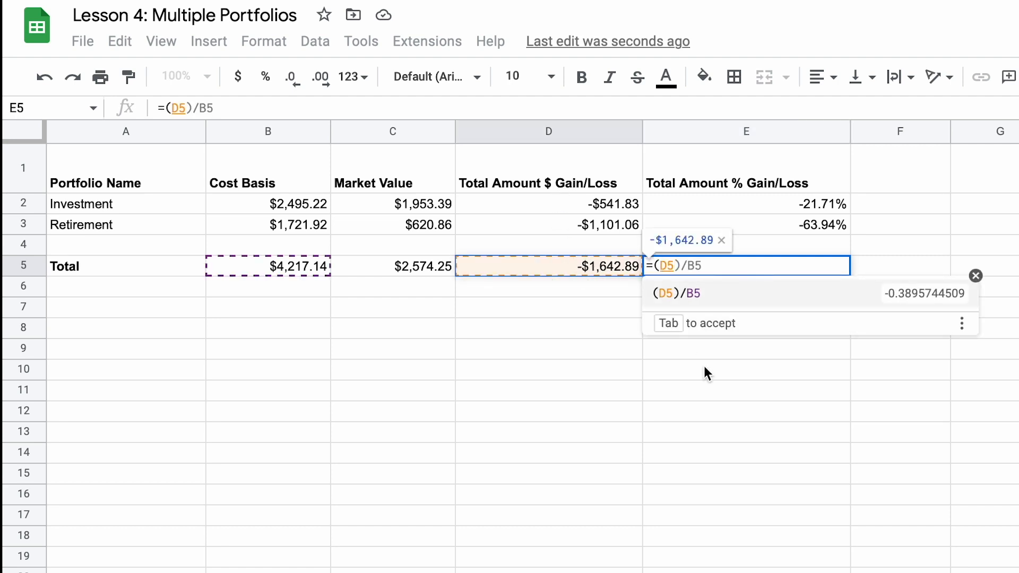
pyautogui.write(')/')
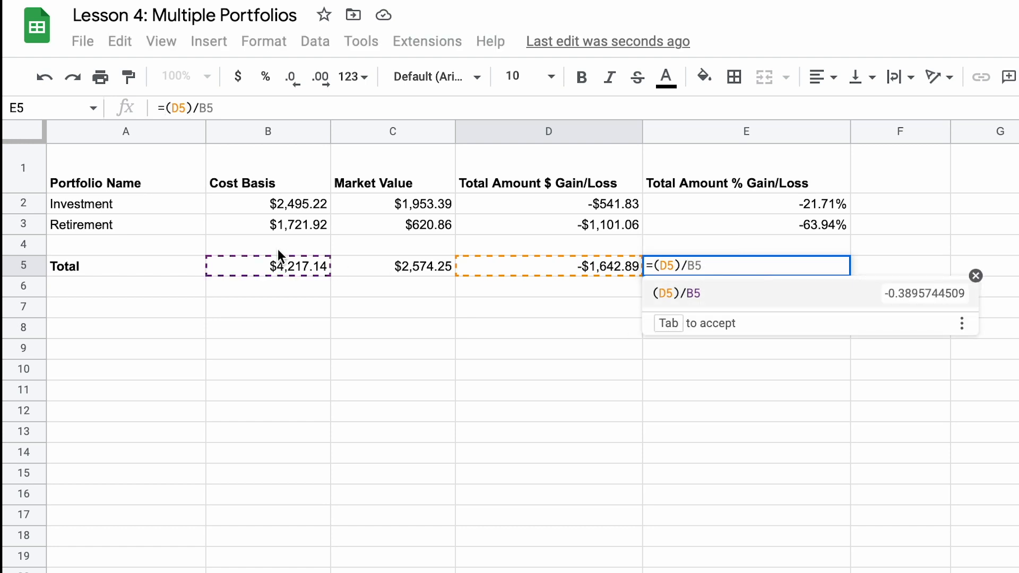
pyautogui.click(278, 268)
pyautogui.press('Return')
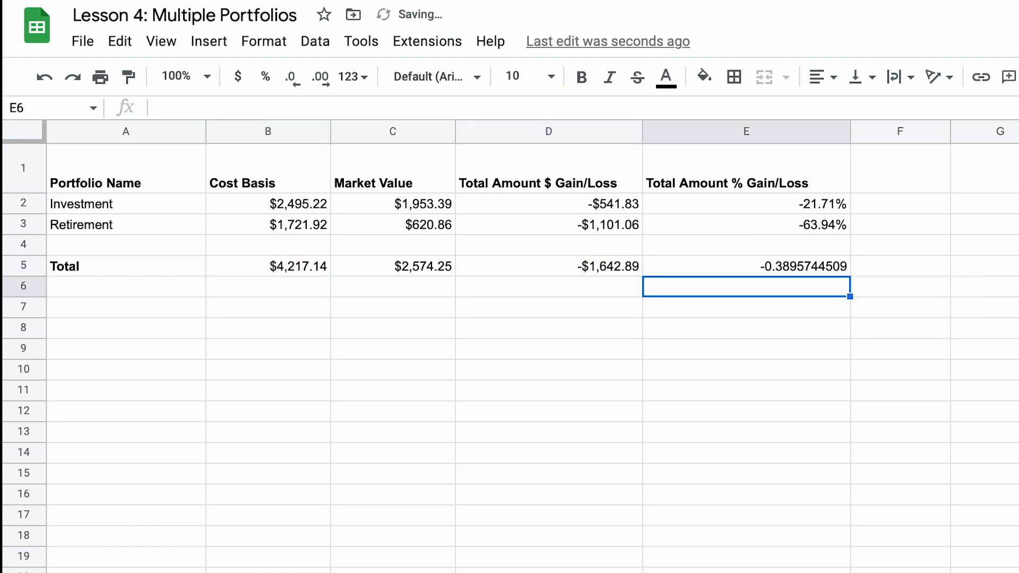
pyautogui.click(814, 267)
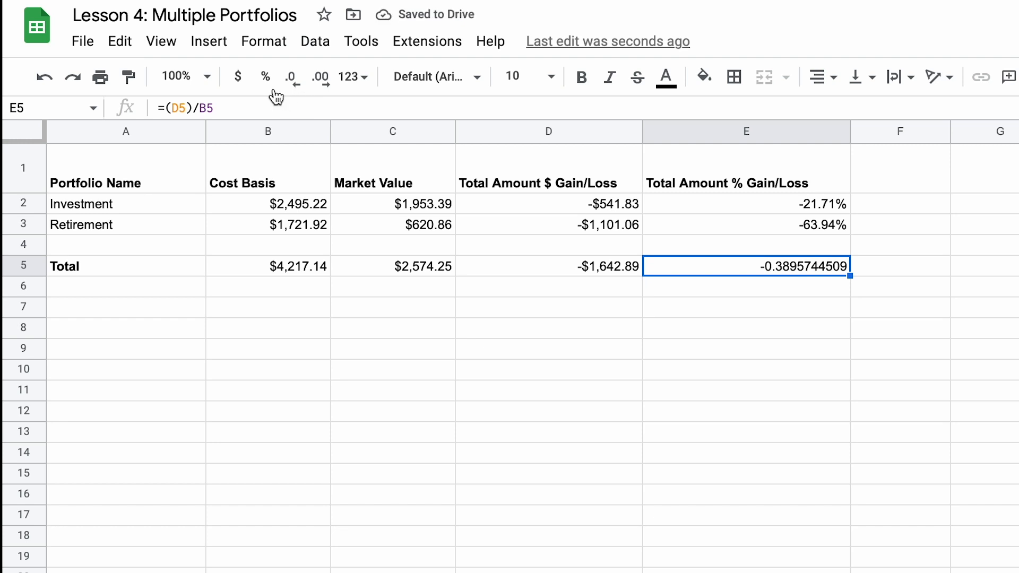
pyautogui.click(266, 79)
pyautogui.click(693, 422)
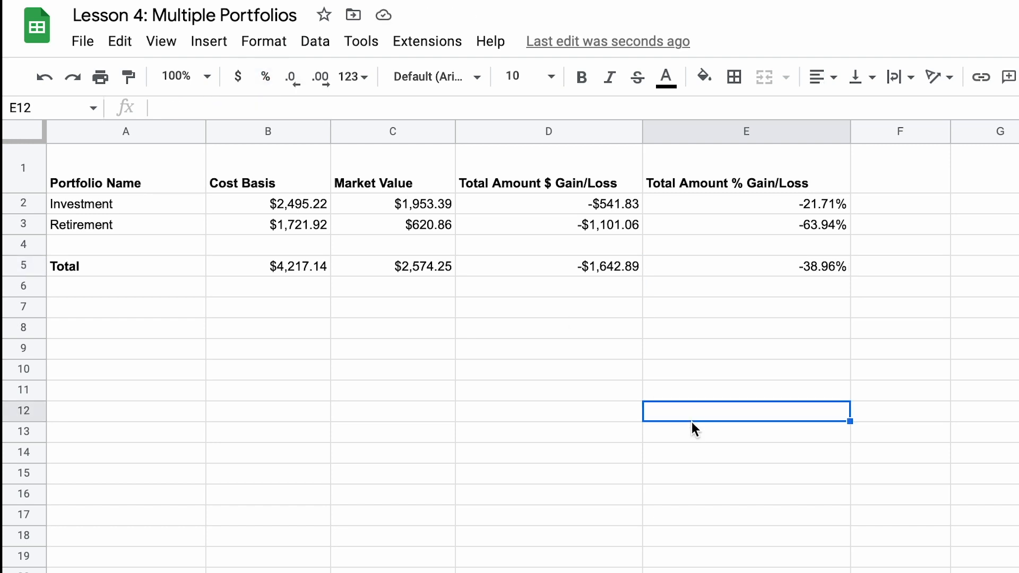
# Step: Fill the whole header row 1 with a light cornflower blue background
pyautogui.click(15, 164)
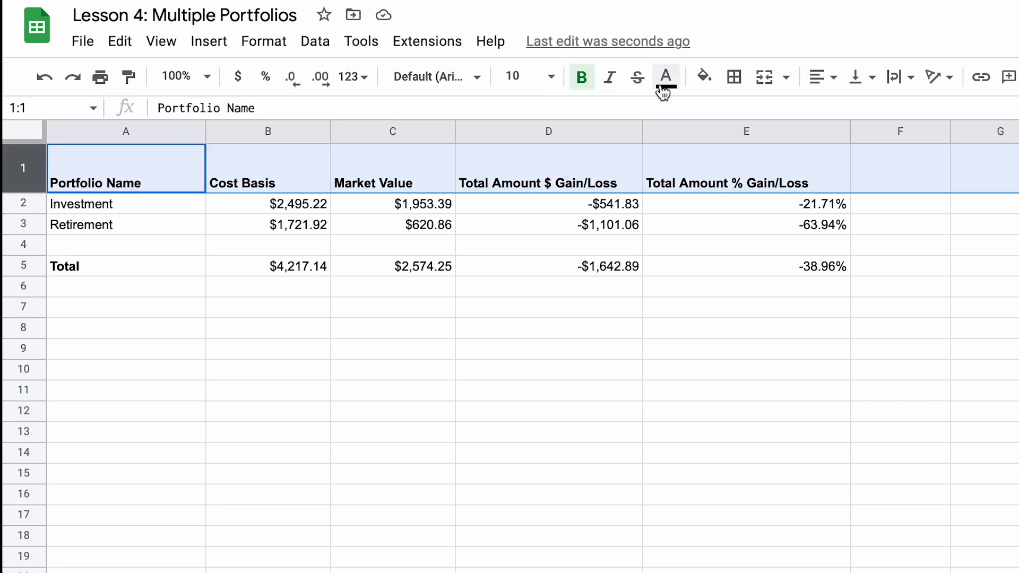
pyautogui.click(703, 79)
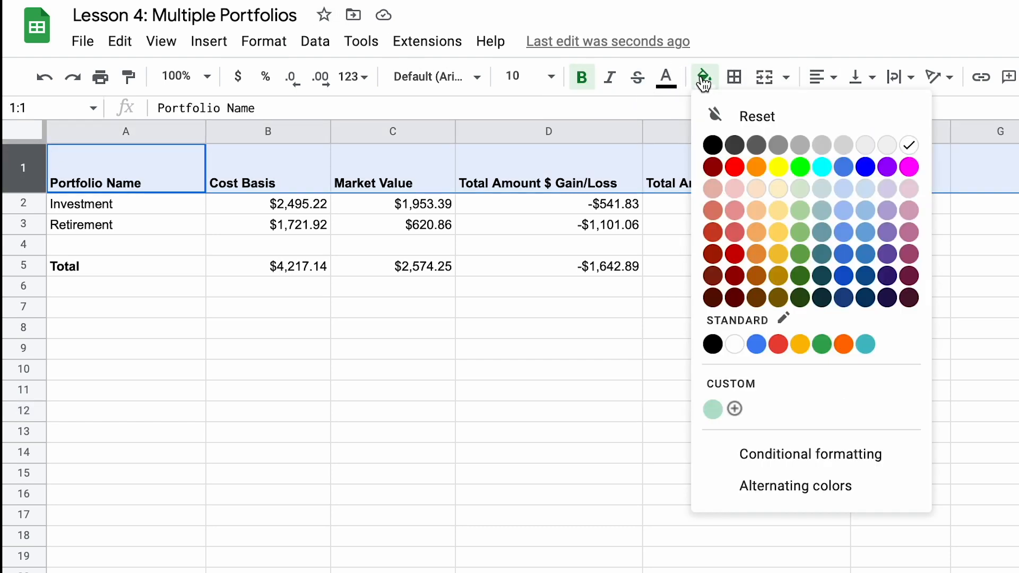
pyautogui.click(844, 213)
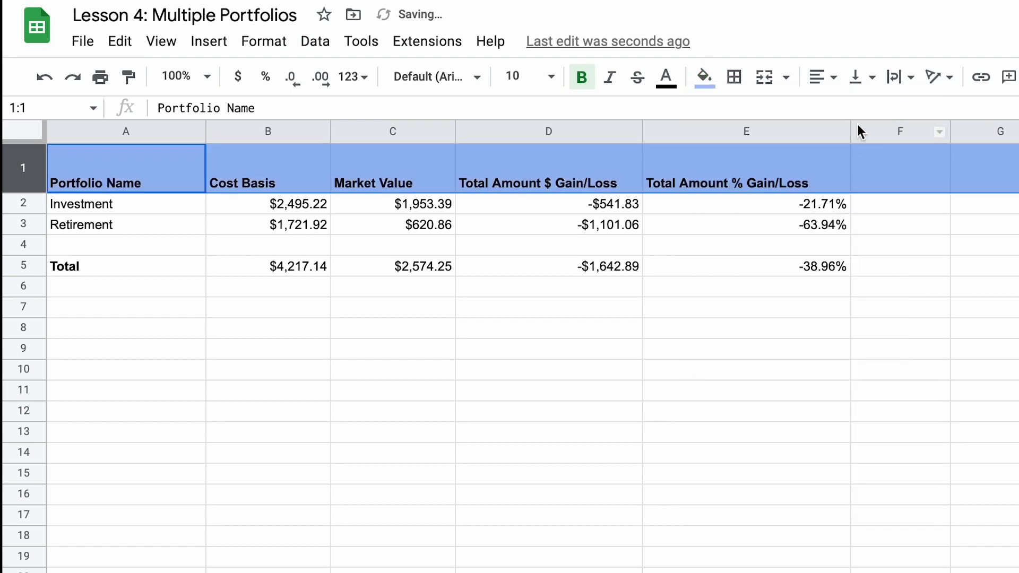
pyautogui.click(704, 78)
pyautogui.click(844, 190)
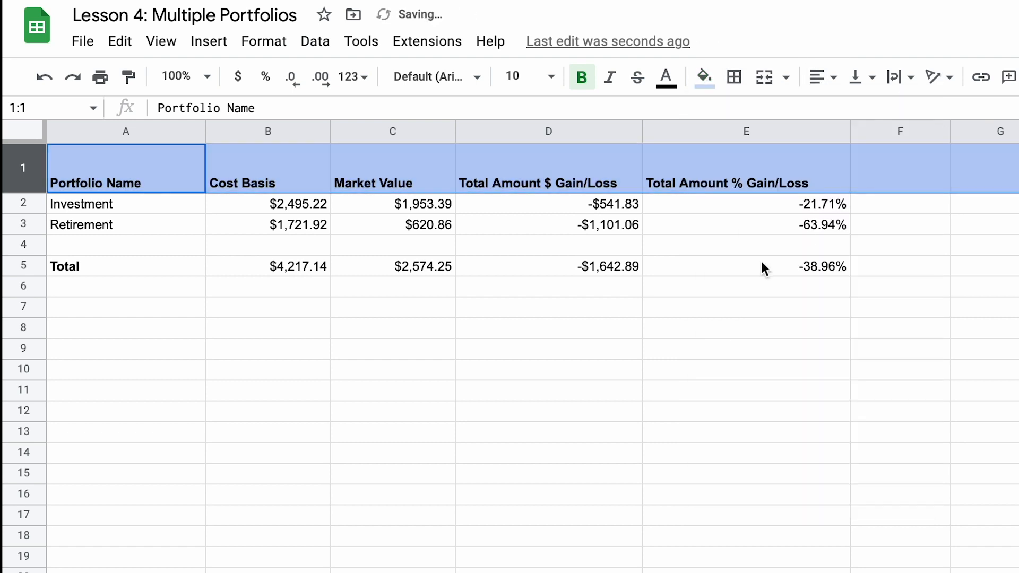
pyautogui.click(726, 288)
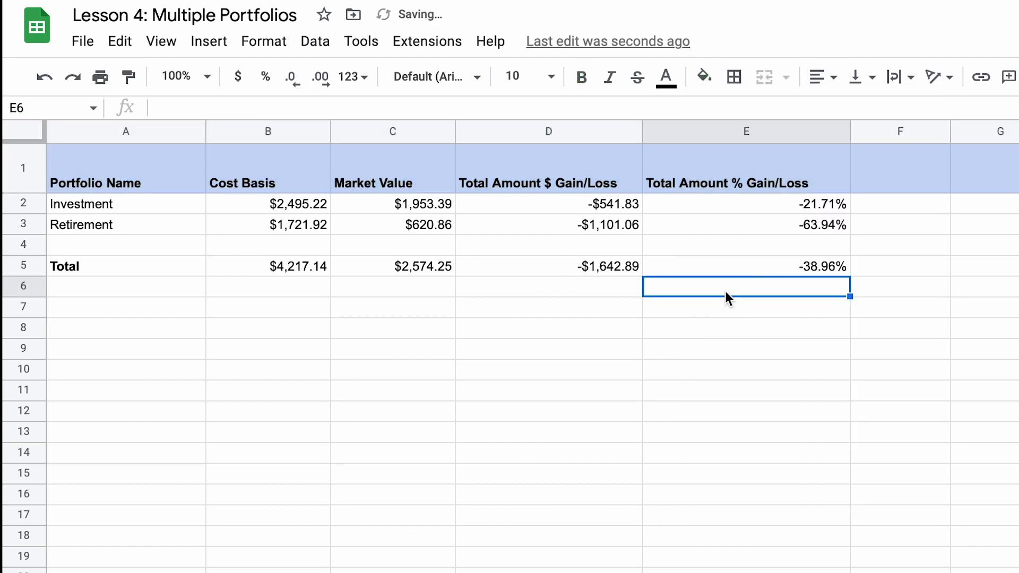
# Step: Make the entire Total row 5 bold, including its amounts and percentage
pyautogui.click(23, 266)
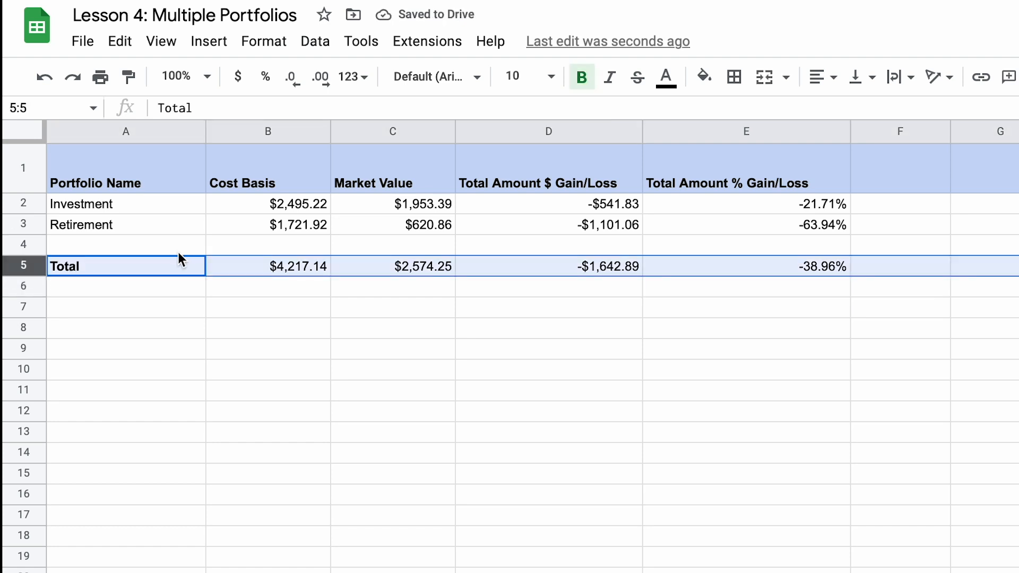
pyautogui.hotkey('ctrl', 'b')
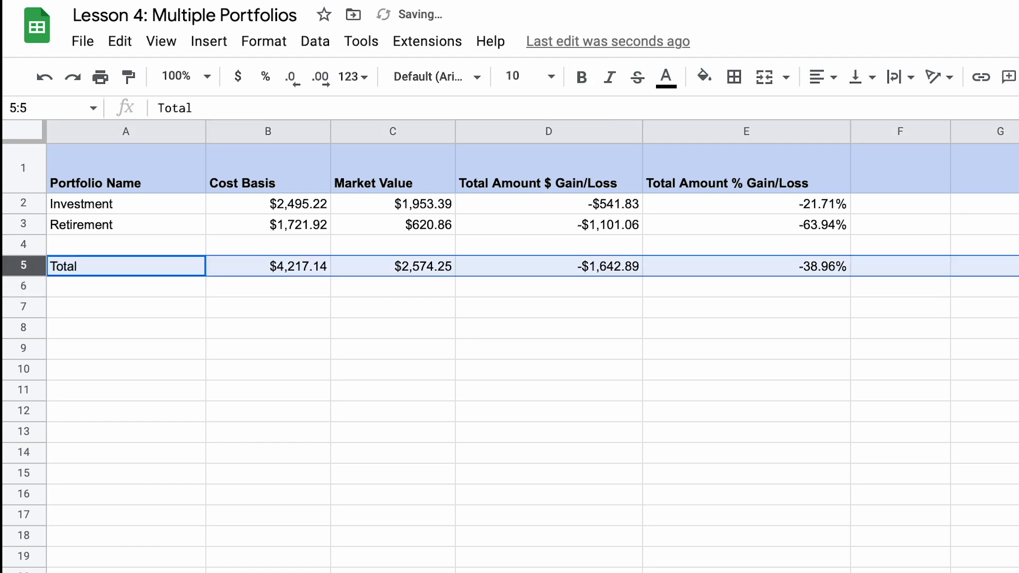
pyautogui.hotkey('ctrl', 'b')
pyautogui.click(657, 307)
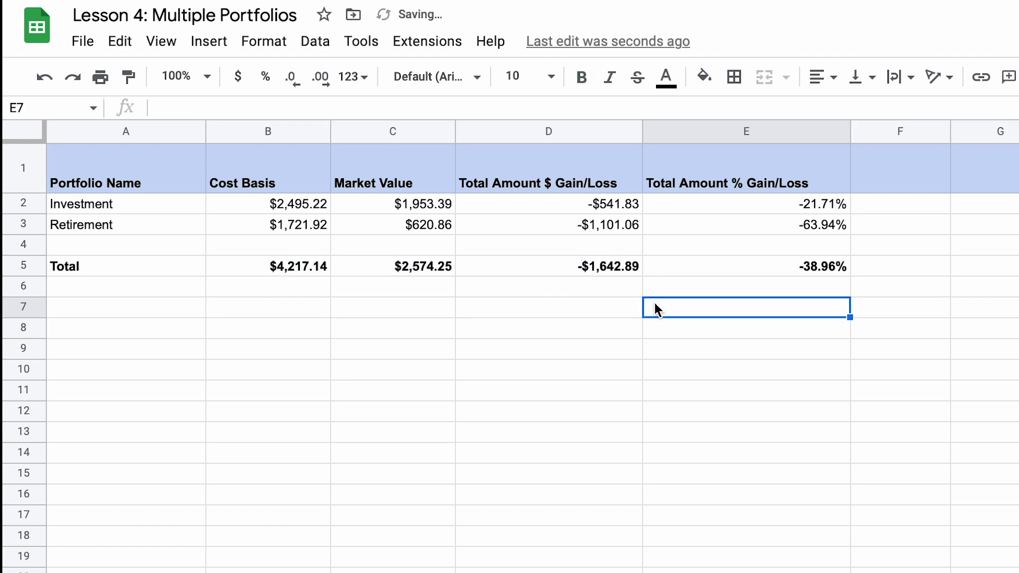
# Step: Add a single-color conditional format rule to D2:E5 that compares the gain/loss values with 0 and applies a fill colour
pyautogui.click(782, 204)
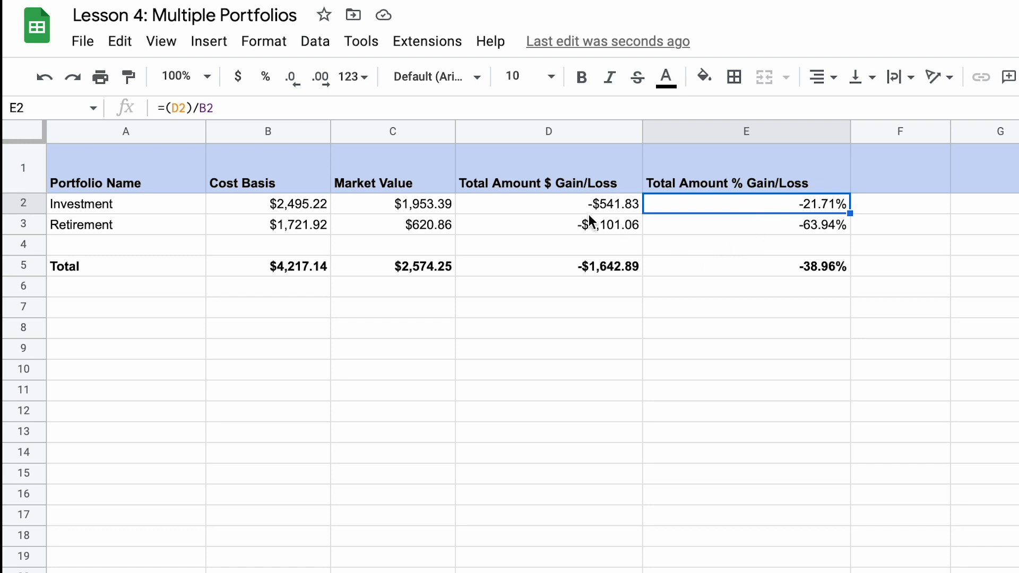
pyautogui.moveTo(558, 208); pyautogui.dragTo(832, 280)
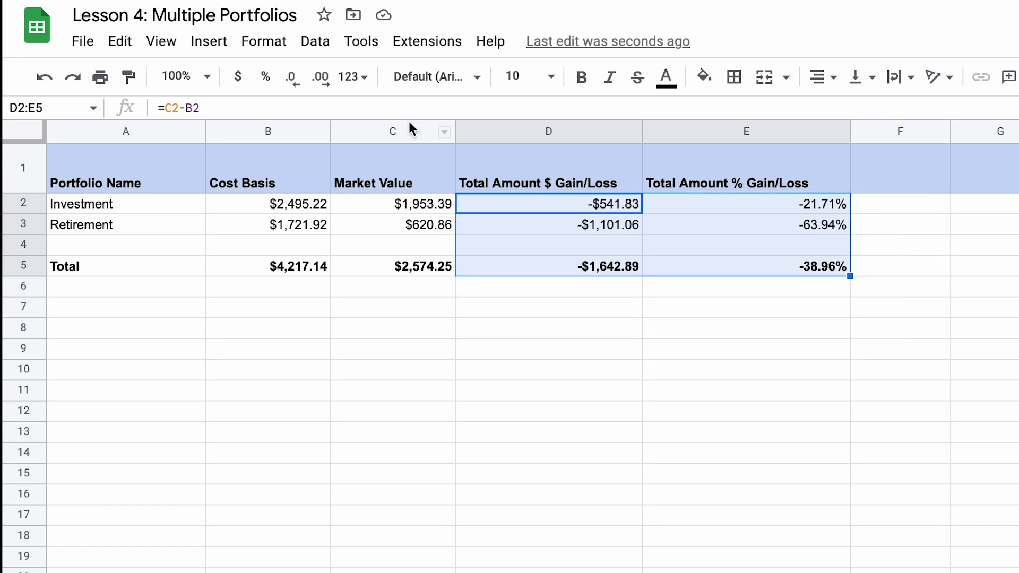
pyautogui.click(268, 42)
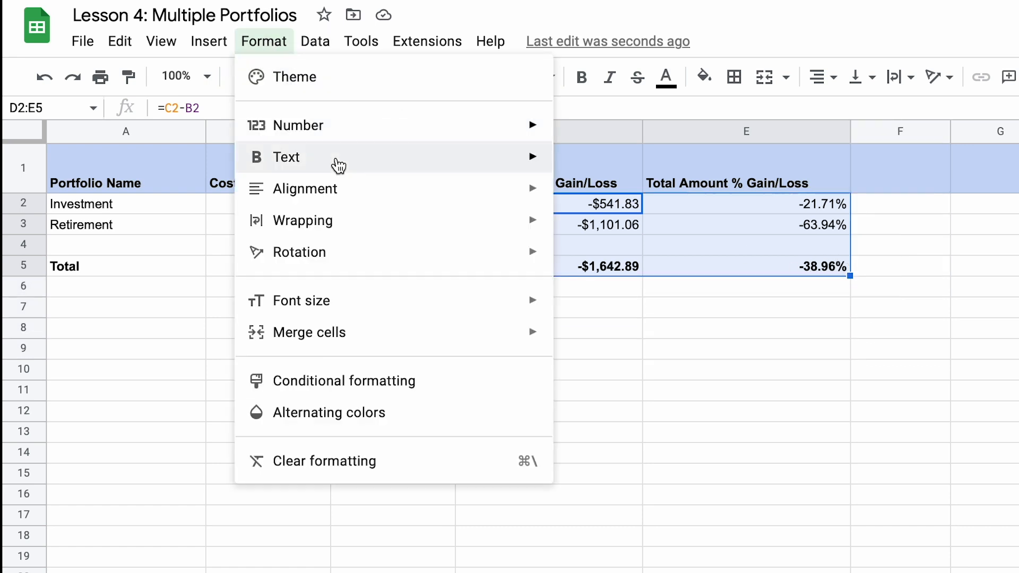
pyautogui.click(346, 387)
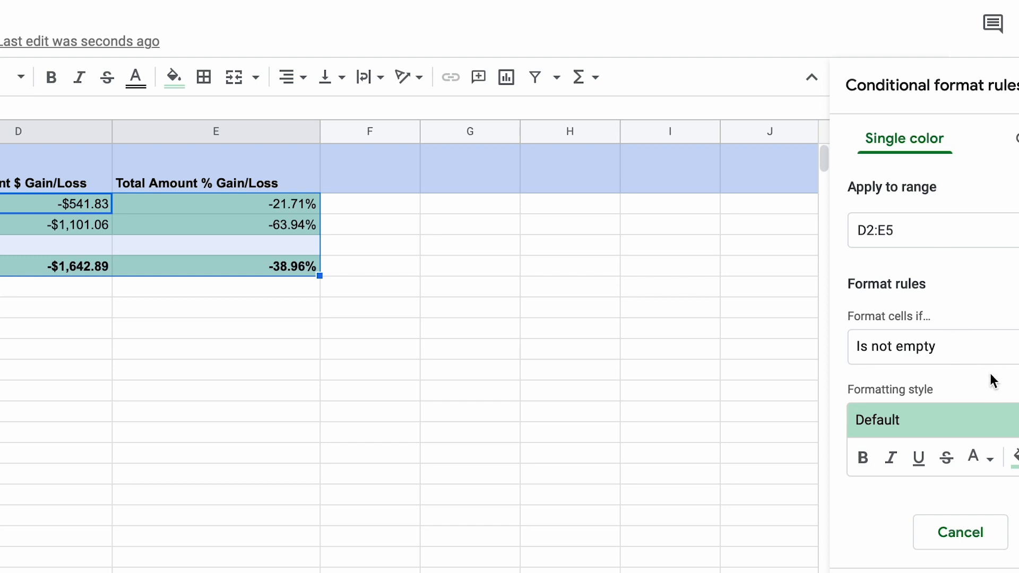
pyautogui.click(977, 347)
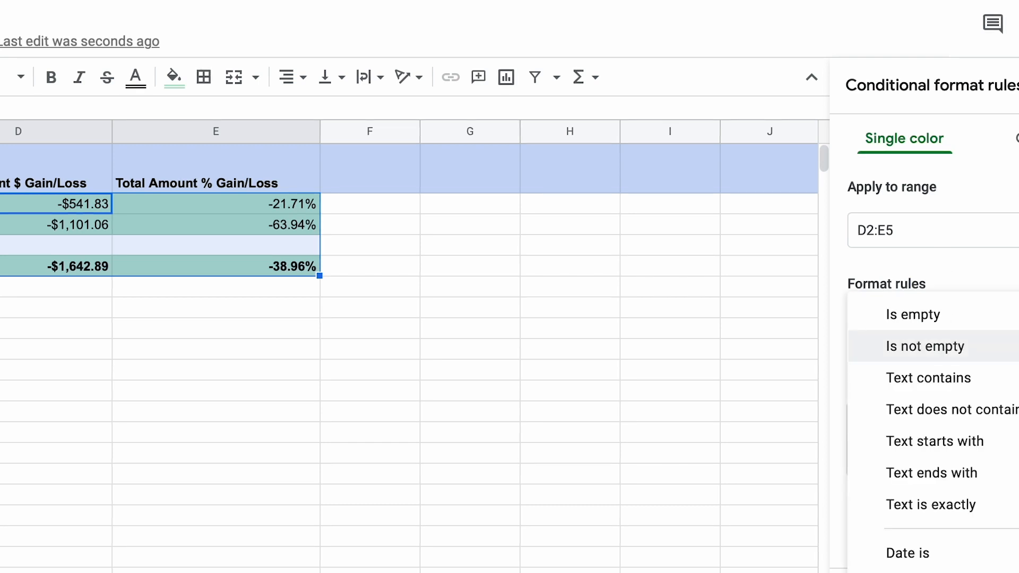
pyautogui.click(804, 570)
pyautogui.click(824, 344)
pyautogui.write('0')
pyautogui.click(871, 454)
pyautogui.click(671, 544)
pyautogui.click(962, 535)
# Step: Add a second conditional format rule for the gain/loss cells D2:E5 with its own condition and fill colour
pyautogui.click(791, 151)
pyautogui.click(812, 292)
pyautogui.click(805, 343)
pyautogui.click(871, 455)
pyautogui.click(757, 572)
pyautogui.click(953, 528)
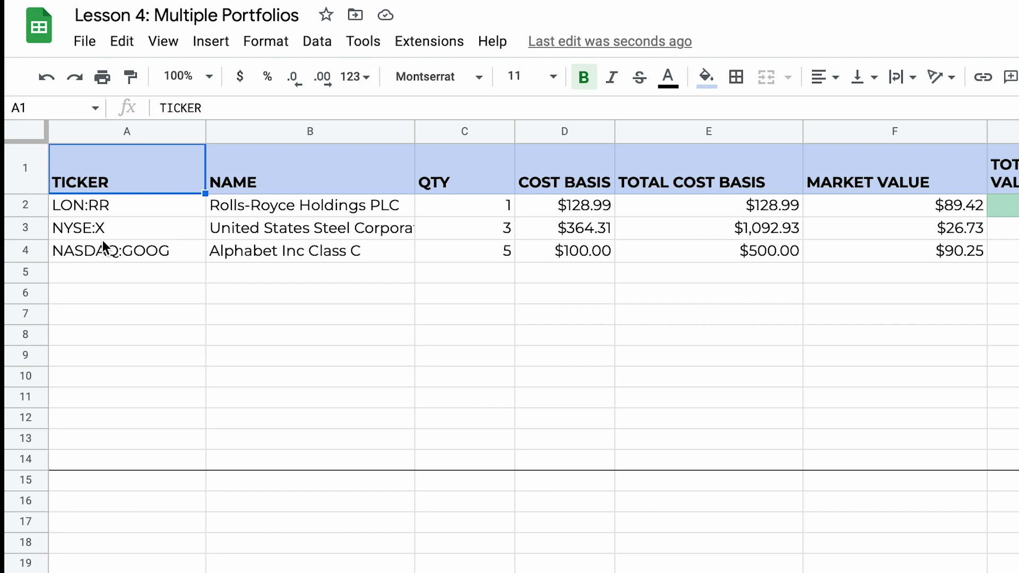
# Step: Select the LON:RR ticker in A2 of the portfolio sheet
pyautogui.click(95, 212)
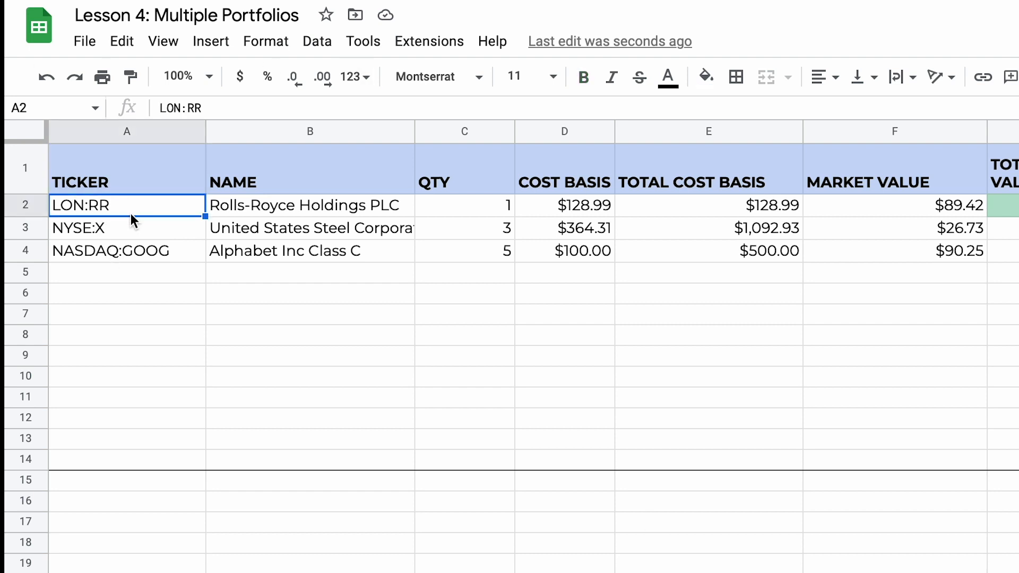